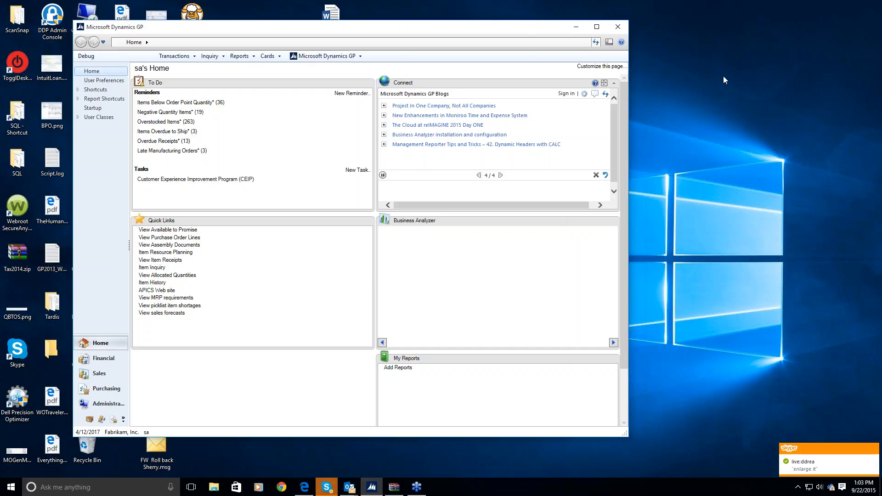
Step: Open the Login Monitor setup from the company's GP PowerPack setup
{"action": "left_click", "coordinate": [784, 76]}
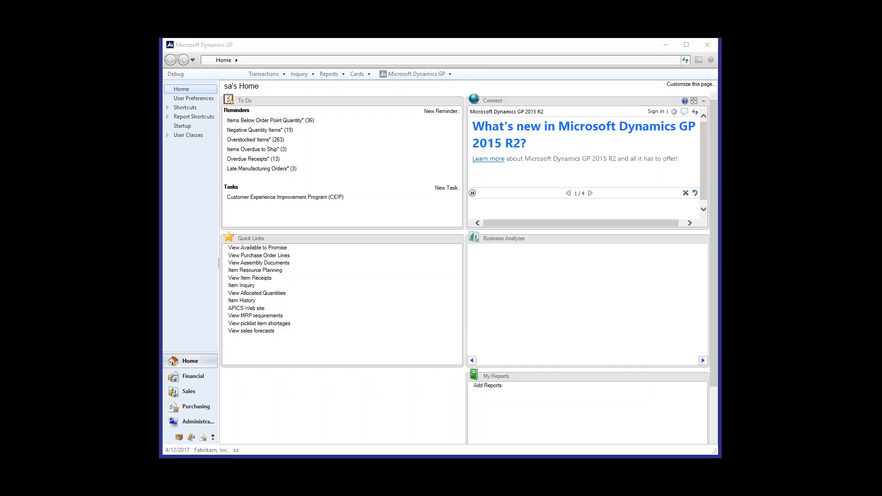
{"action": "left_click", "coordinate": [507, 46]}
{"action": "left_click", "coordinate": [432, 75]}
{"action": "mouse_move", "coordinate": [421, 118]}
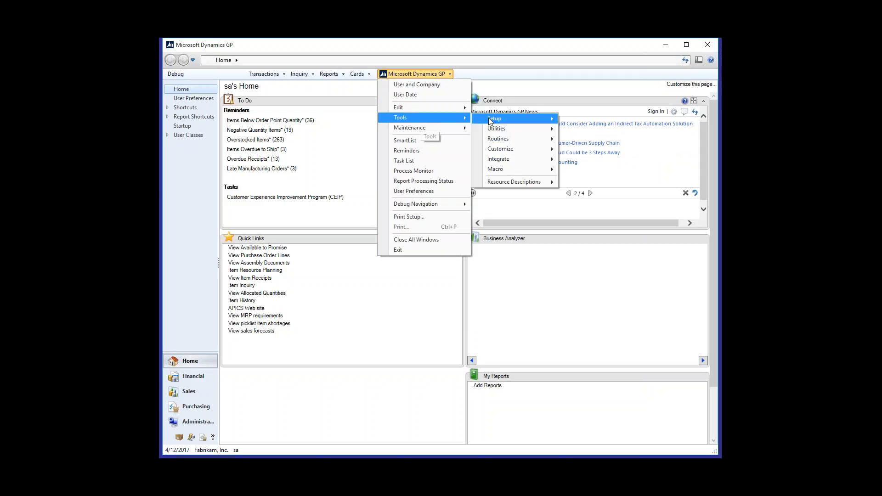
{"action": "mouse_move", "coordinate": [494, 119]}
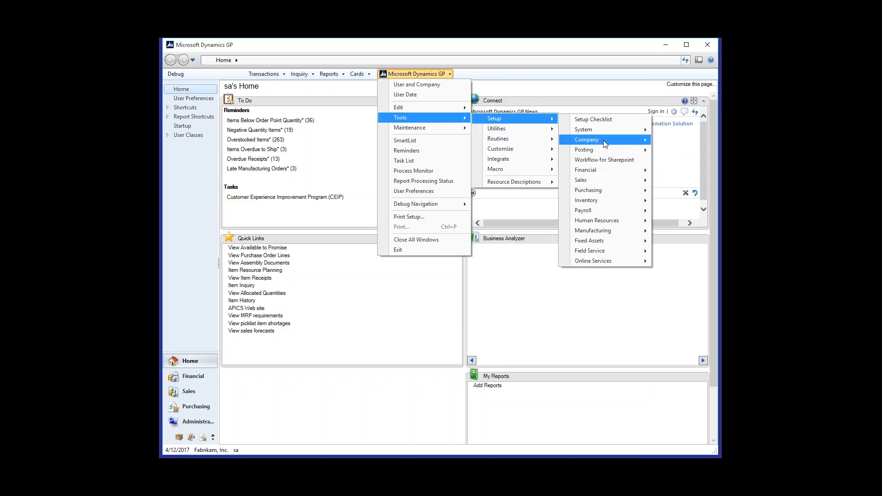
{"action": "mouse_move", "coordinate": [602, 139]}
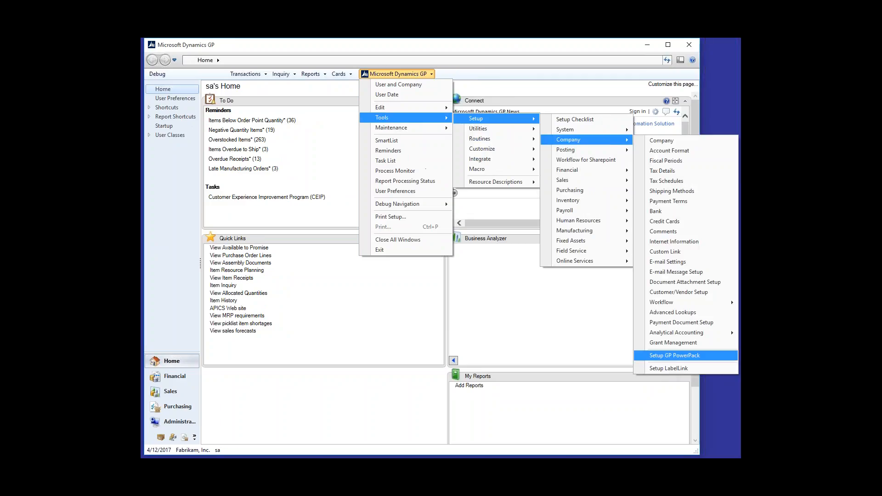
{"action": "left_click", "coordinate": [673, 356]}
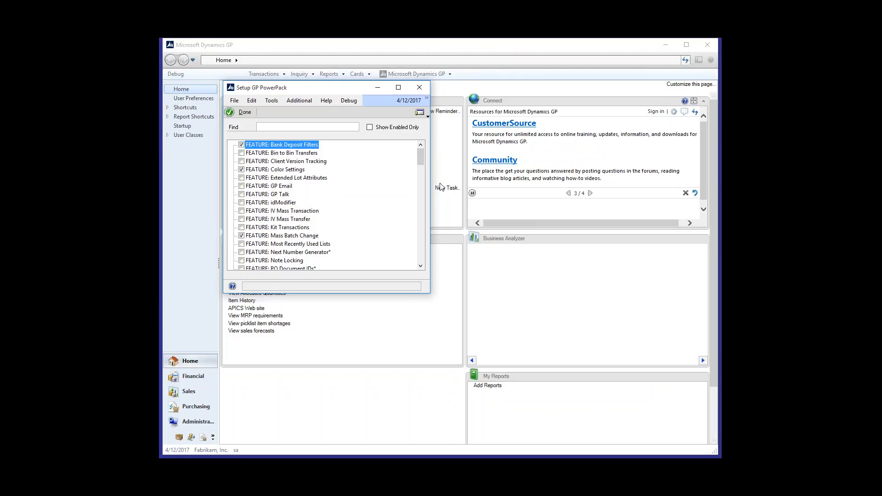
{"action": "left_click", "coordinate": [423, 113]}
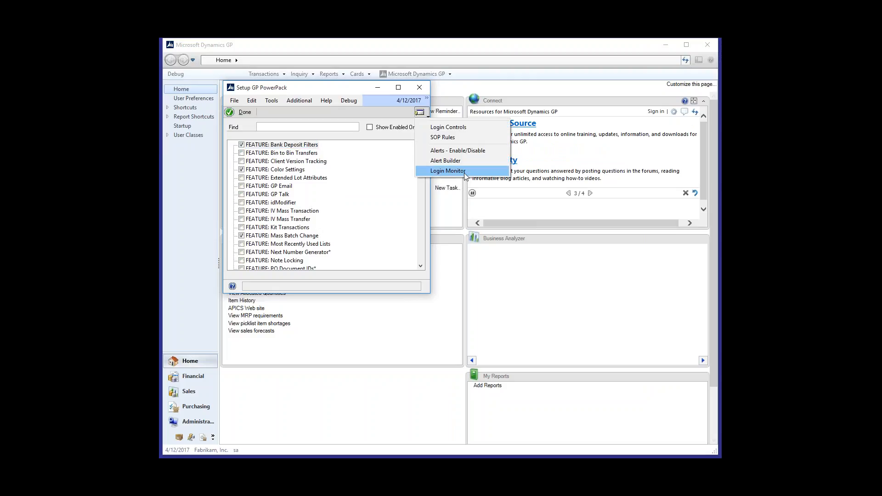
{"action": "left_click", "coordinate": [448, 170]}
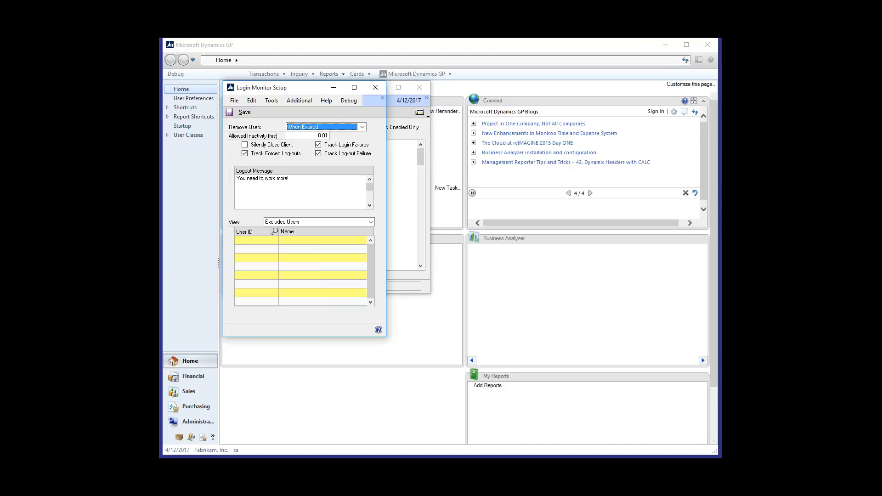
Step: Review the Remove Users choices, keep When Expired, and save and close the Login Monitor and GP PowerPack setup
{"action": "left_click", "coordinate": [363, 128]}
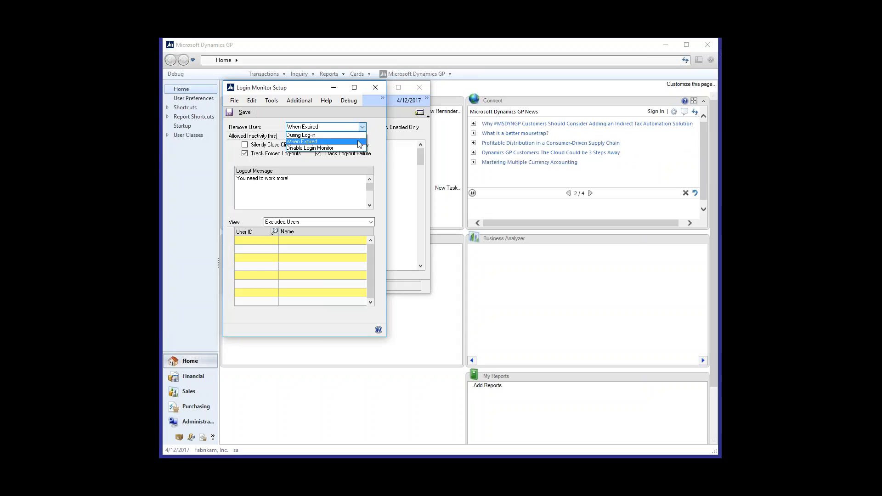
{"action": "left_click", "coordinate": [360, 142]}
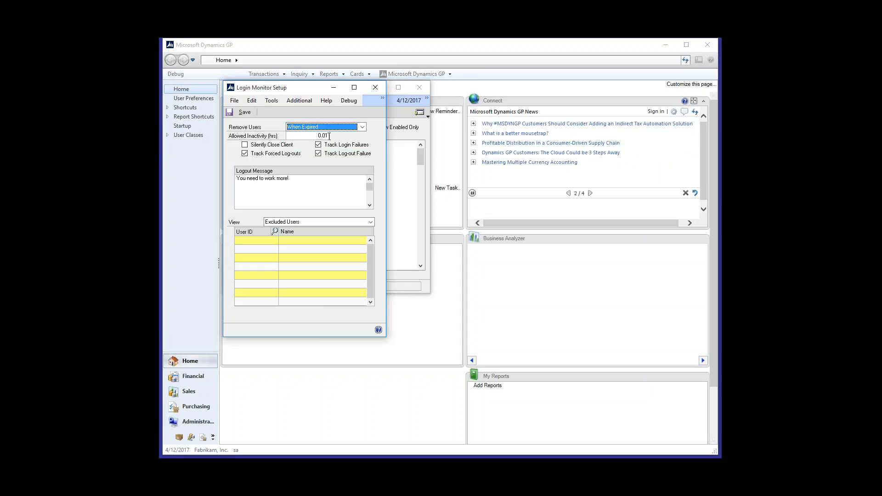
{"action": "left_click", "coordinate": [362, 127]}
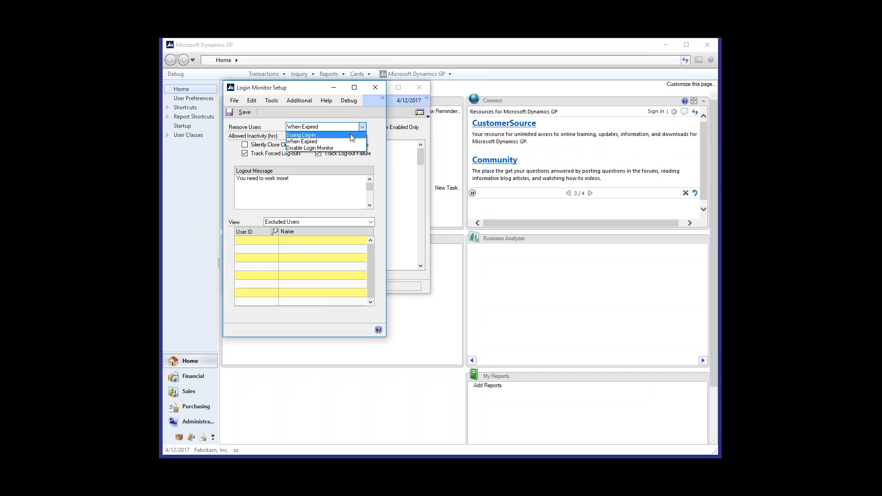
{"action": "left_click", "coordinate": [374, 131]}
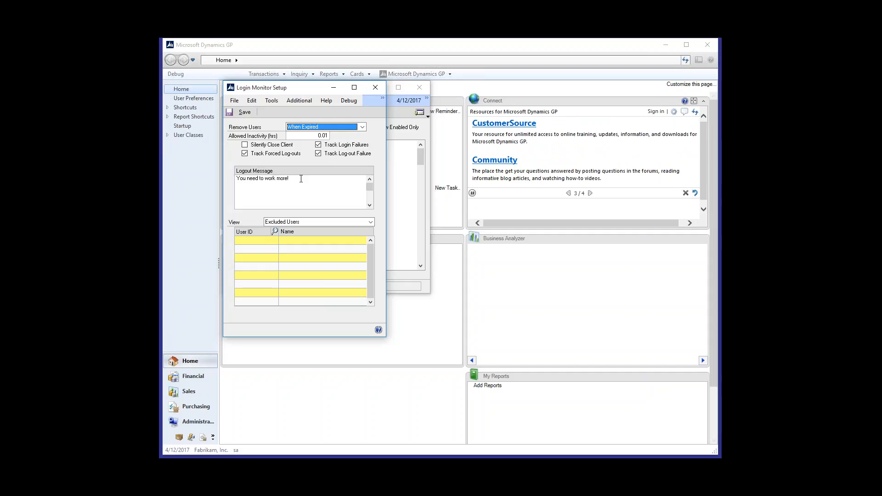
{"action": "left_click", "coordinate": [301, 178]}
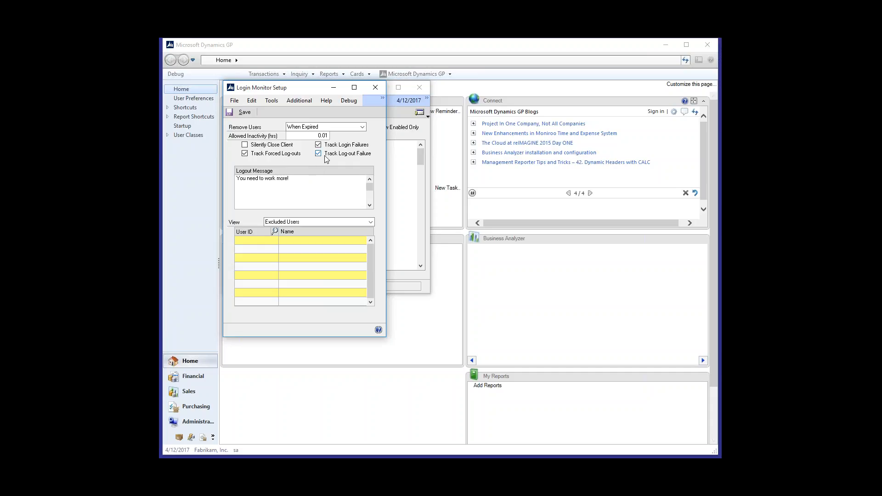
{"action": "left_click", "coordinate": [249, 114]}
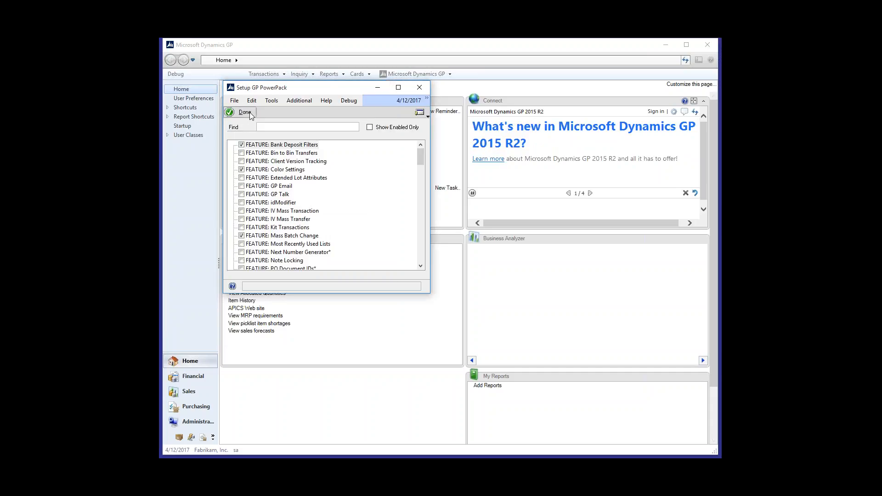
{"action": "left_click", "coordinate": [245, 113]}
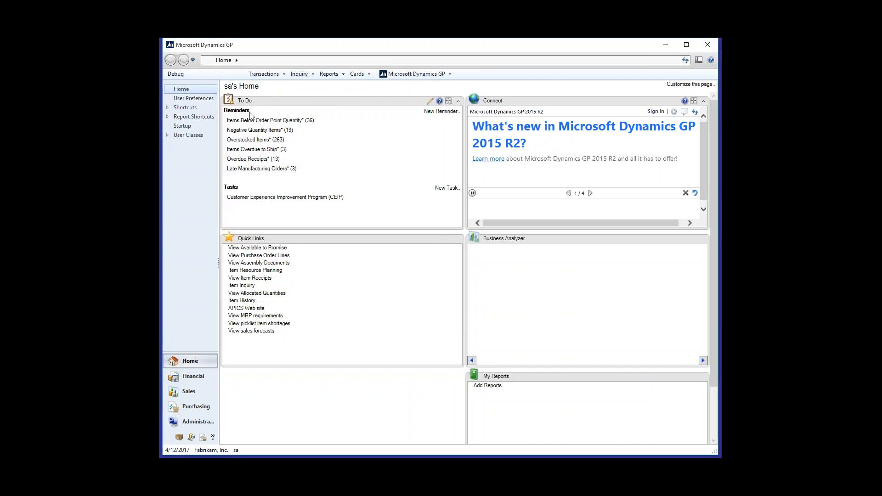
Step: Open Sales Transaction Entry and bring up the last document in document number order
{"action": "left_click", "coordinate": [264, 74]}
{"action": "mouse_move", "coordinate": [279, 94]}
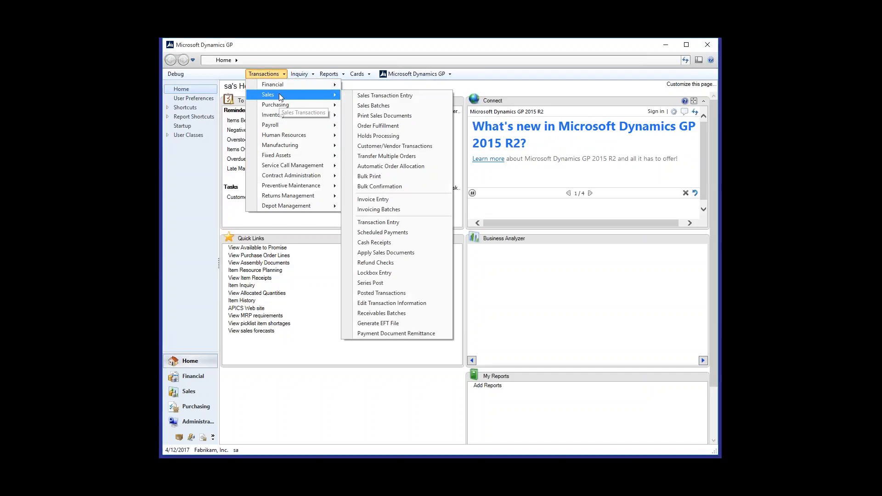
{"action": "left_click", "coordinate": [367, 97]}
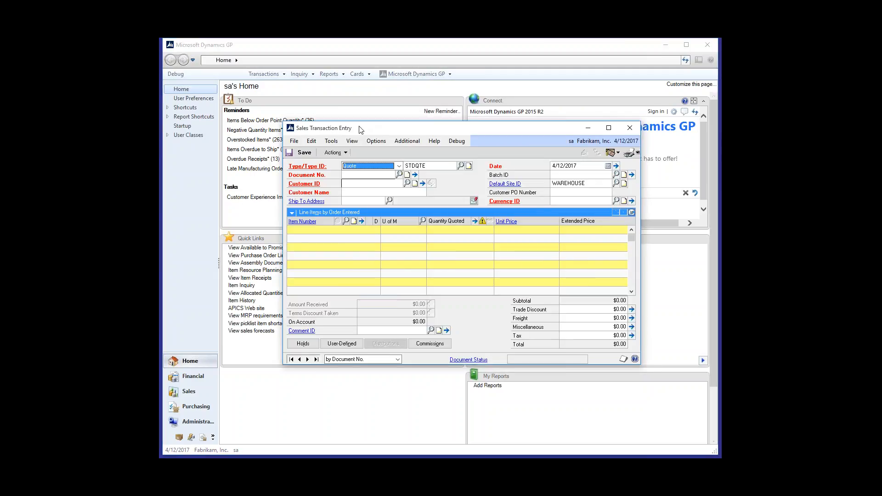
{"action": "left_click_drag", "start_coordinate": [368, 126], "coordinate": [316, 104]}
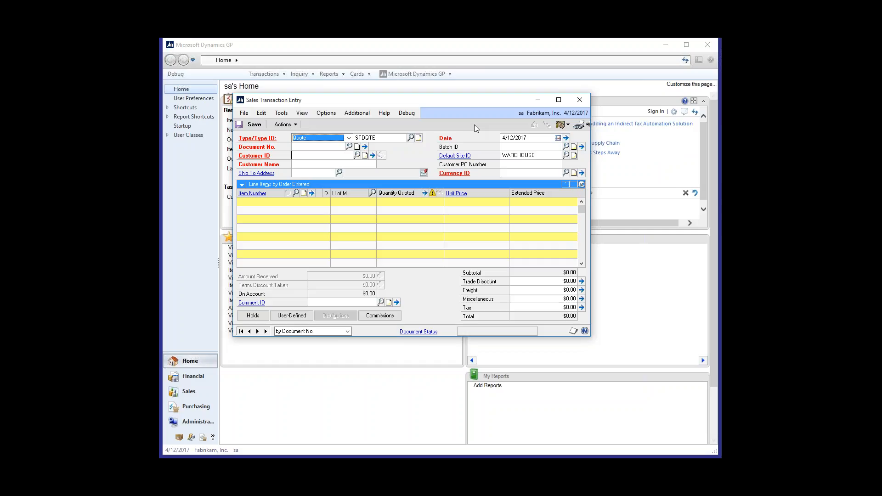
{"action": "left_click", "coordinate": [266, 331]}
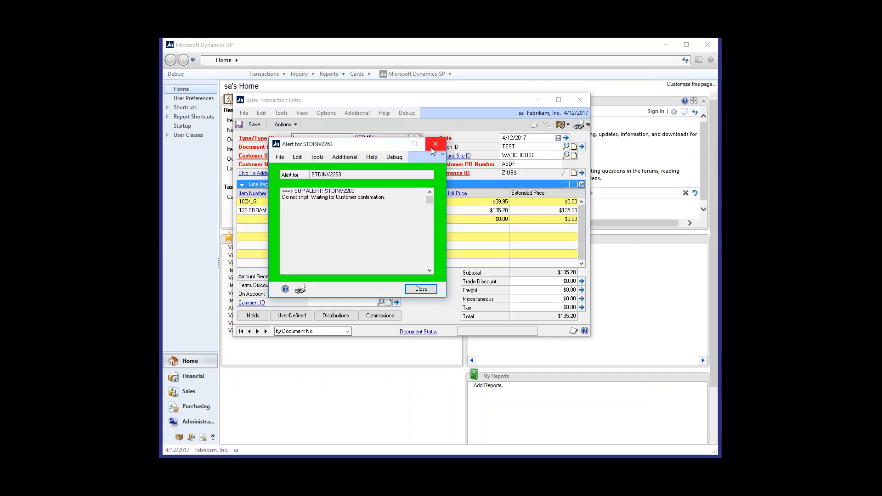
Step: Compare the document alert with the sales invoice beside it and close the alert
{"action": "left_click_drag", "start_coordinate": [369, 146], "coordinate": [619, 92]}
{"action": "left_click", "coordinate": [437, 100]}
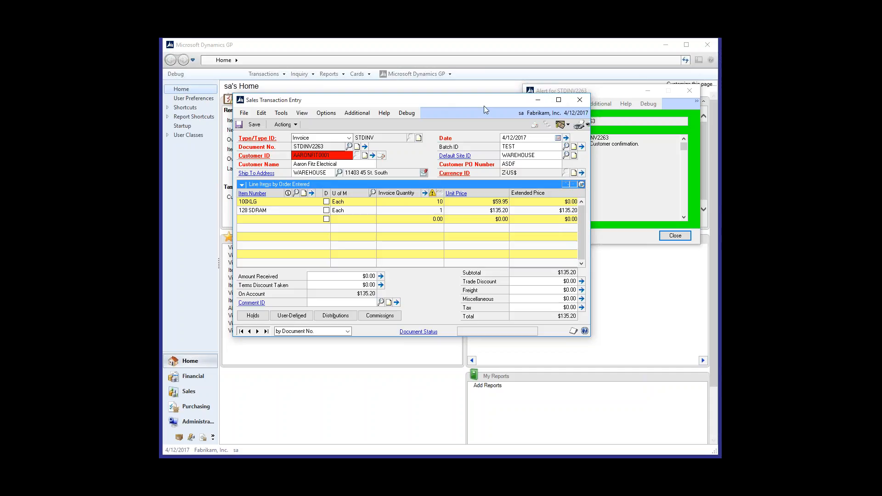
{"action": "left_click", "coordinate": [629, 93]}
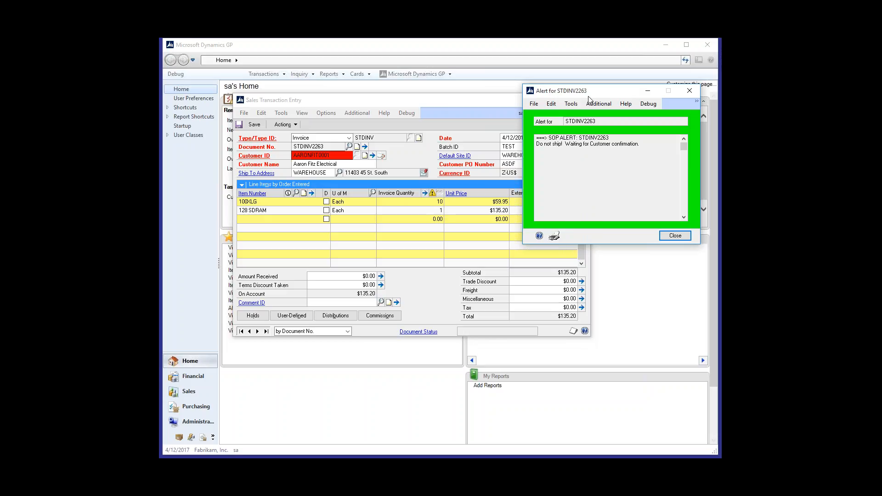
{"action": "left_click_drag", "start_coordinate": [591, 97], "coordinate": [574, 96]}
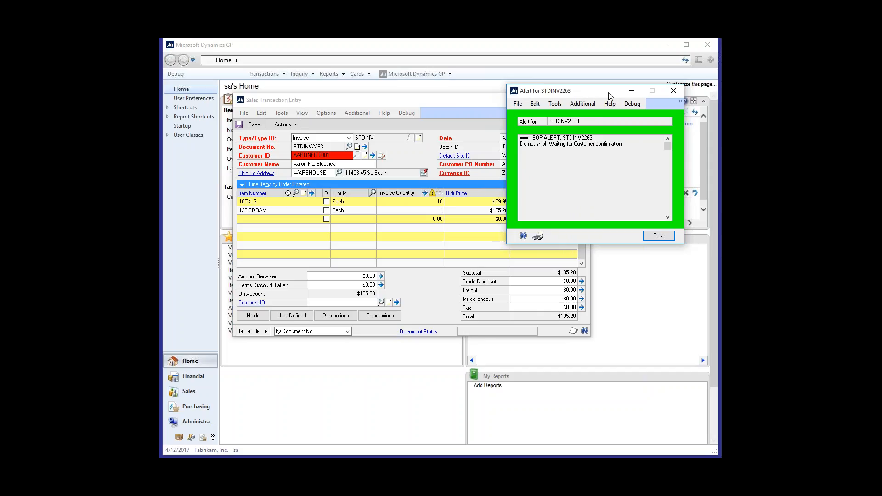
{"action": "left_click", "coordinate": [467, 101]}
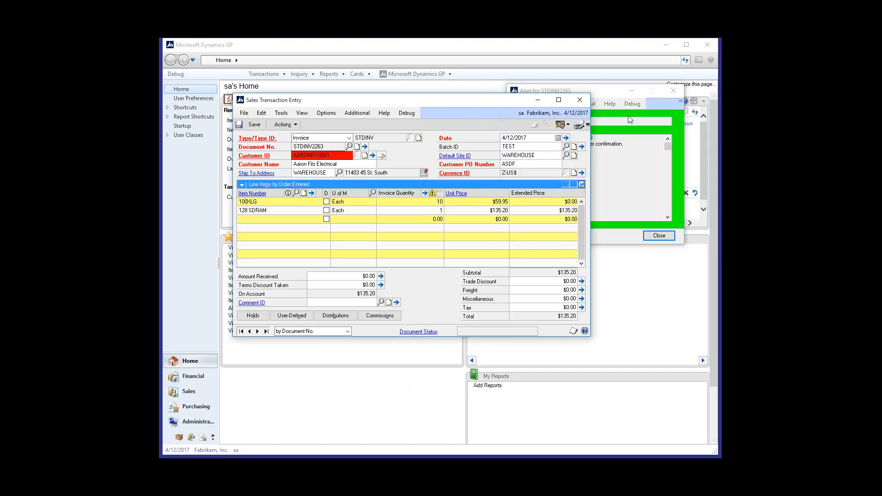
{"action": "left_click_drag", "start_coordinate": [609, 93], "coordinate": [527, 102]}
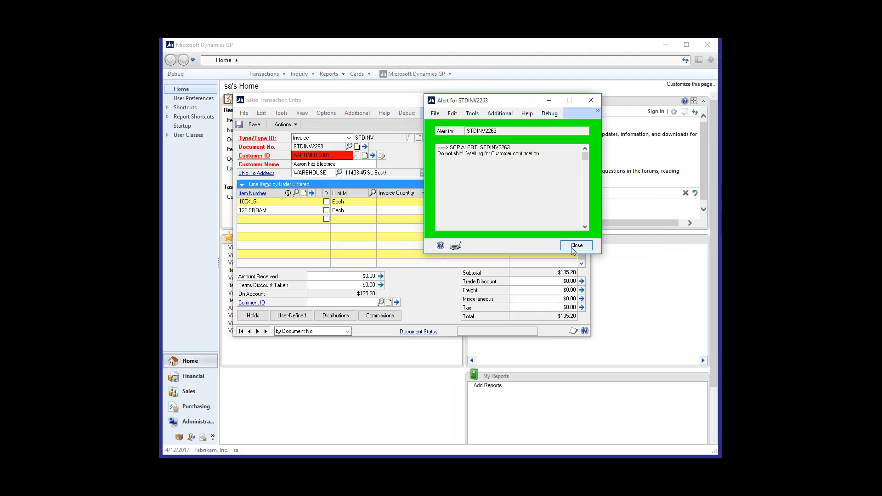
{"action": "left_click", "coordinate": [573, 246]}
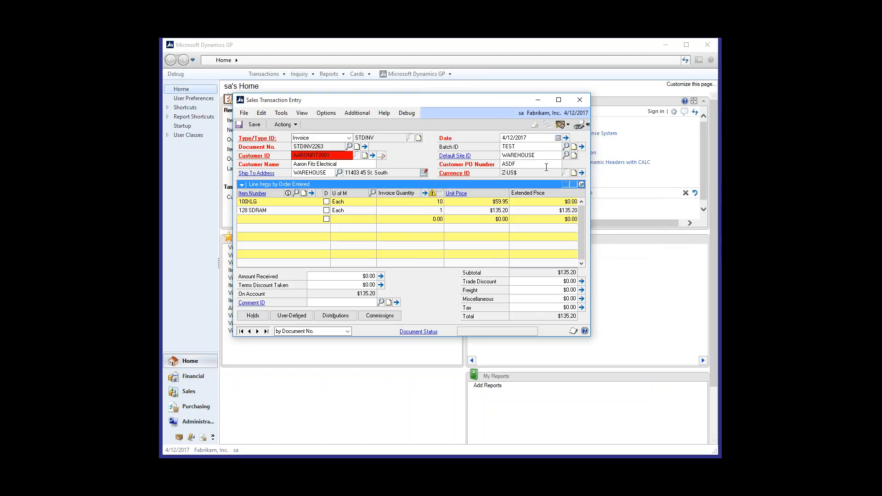
Step: Inspect the Customer PO Number on the last invoice and browse back two documents
{"action": "left_click", "coordinate": [547, 166]}
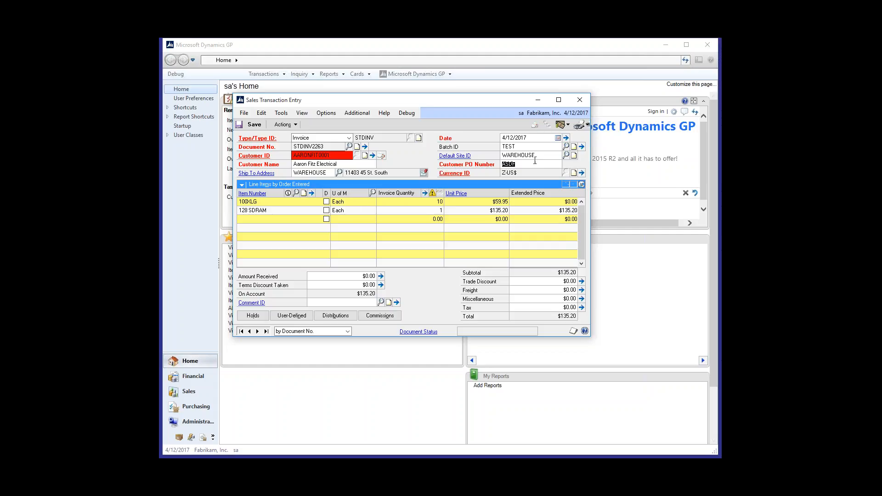
{"action": "left_click", "coordinate": [533, 164]}
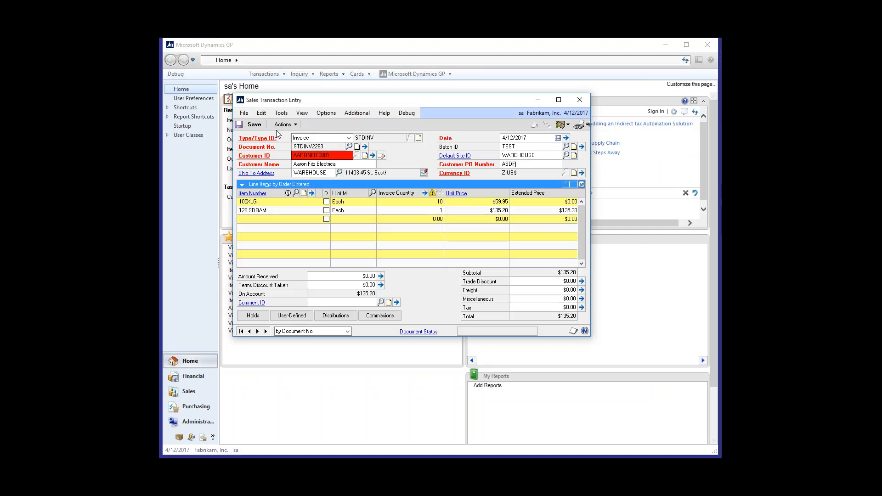
{"action": "left_click", "coordinate": [250, 331]}
{"action": "left_click", "coordinate": [250, 331]}
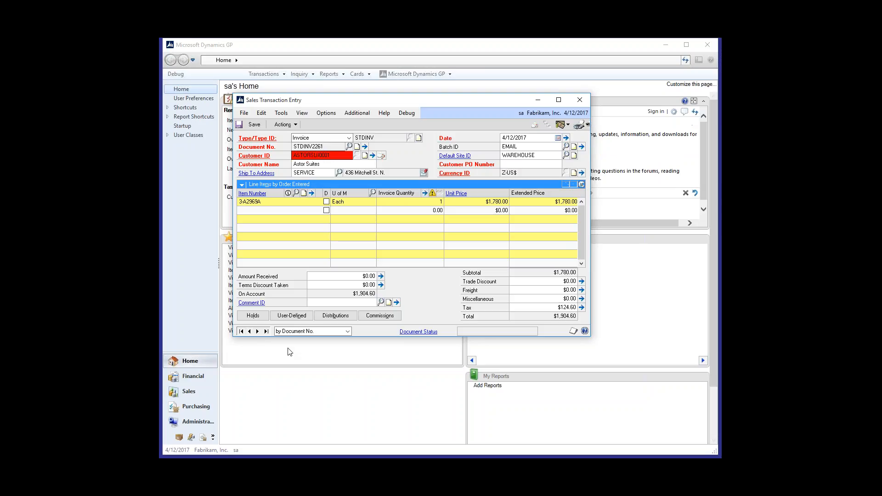
Step: Fill in the required Customer PO Number on the Astor Suites invoice and advance to the following invoice
{"action": "left_click", "coordinate": [257, 331]}
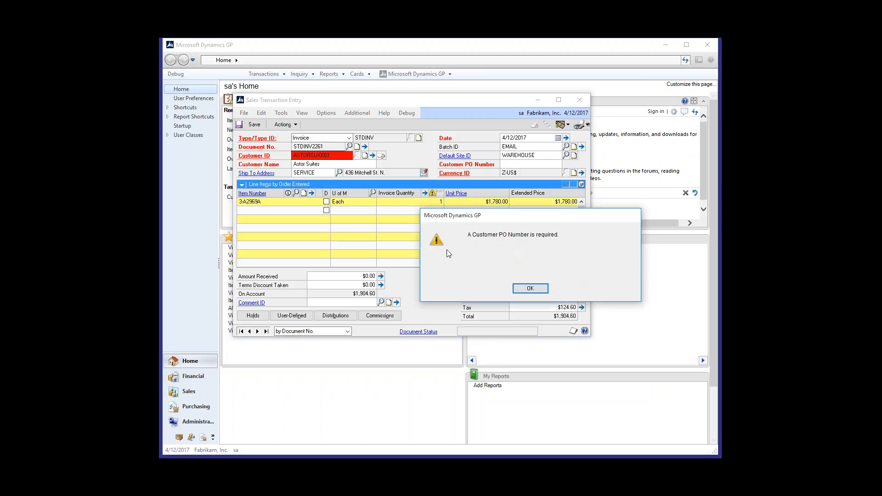
{"action": "left_click", "coordinate": [522, 290]}
{"action": "left_click", "coordinate": [510, 164]}
{"action": "type", "text": "ASDRF"}
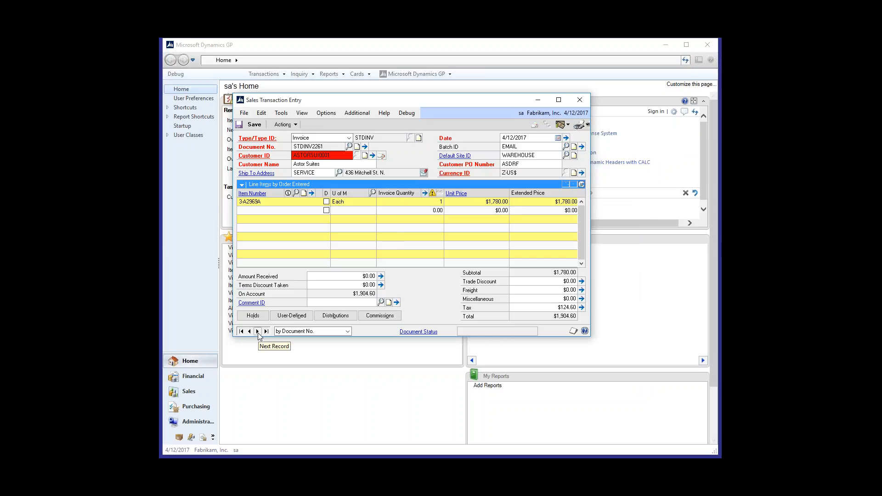
{"action": "left_click", "coordinate": [257, 331]}
{"action": "left_click", "coordinate": [485, 289]}
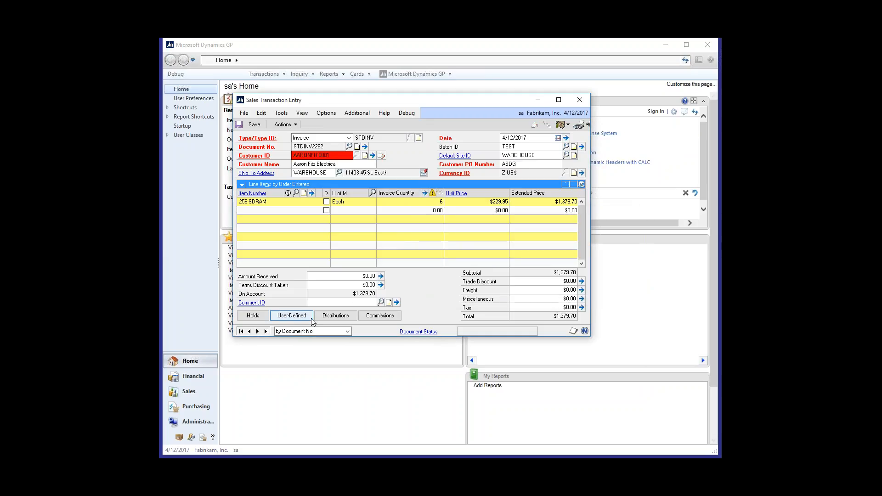
Step: Change the last invoice's Customer PO Number to the one used on the preceding invoice and open the matching open transaction
{"action": "left_click", "coordinate": [257, 331]}
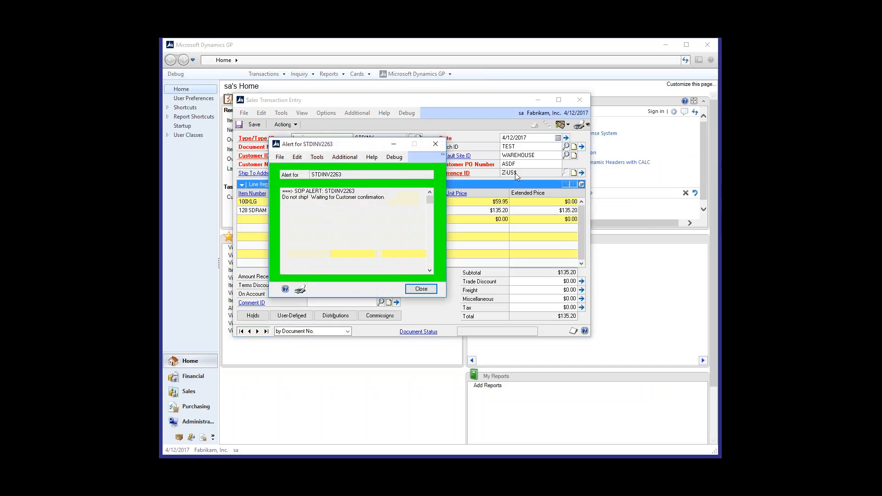
{"action": "left_click", "coordinate": [430, 289]}
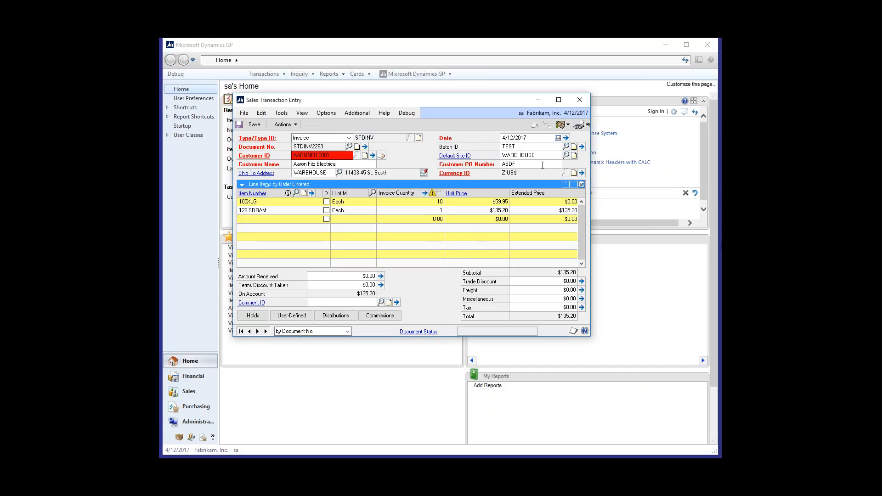
{"action": "left_click", "coordinate": [542, 166]}
{"action": "left_click", "coordinate": [542, 166]}
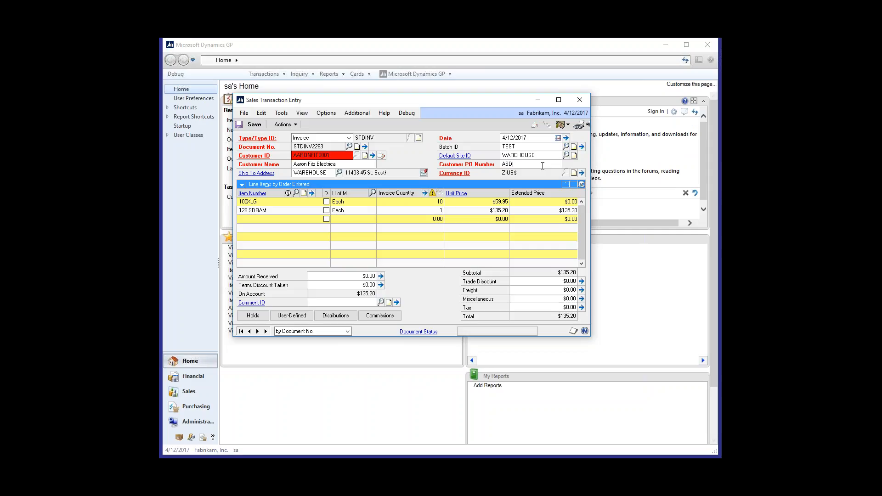
{"action": "type", "text": "G"}
{"action": "key", "text": "Tab"}
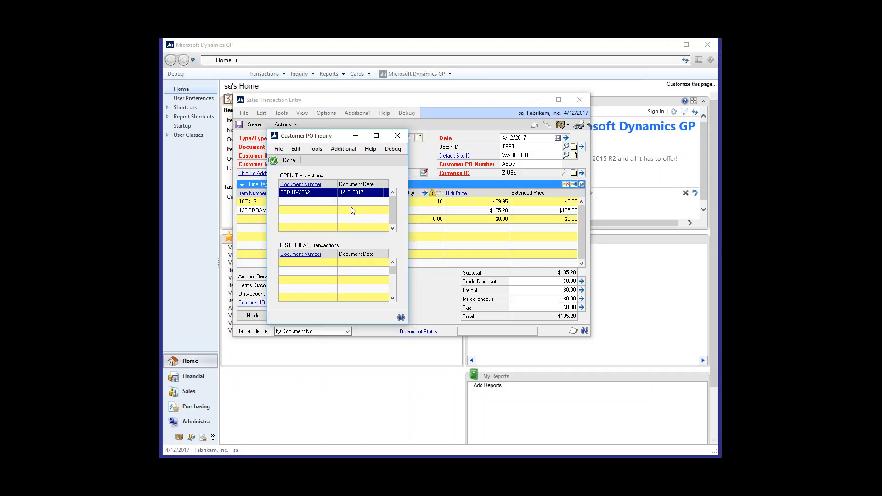
{"action": "left_click", "coordinate": [305, 192]}
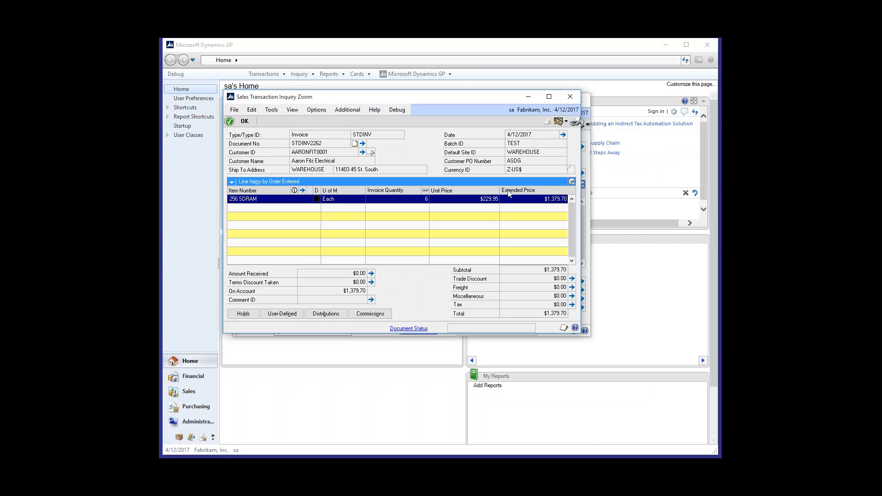
Step: Close the matching transaction inquiry and open the item lookup for the next empty line of the invoice
{"action": "left_click", "coordinate": [569, 99]}
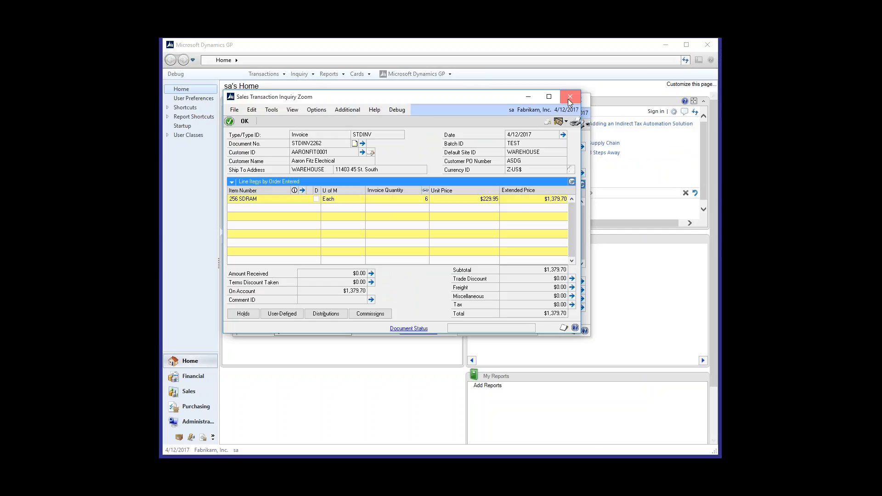
{"action": "left_click", "coordinate": [397, 140]}
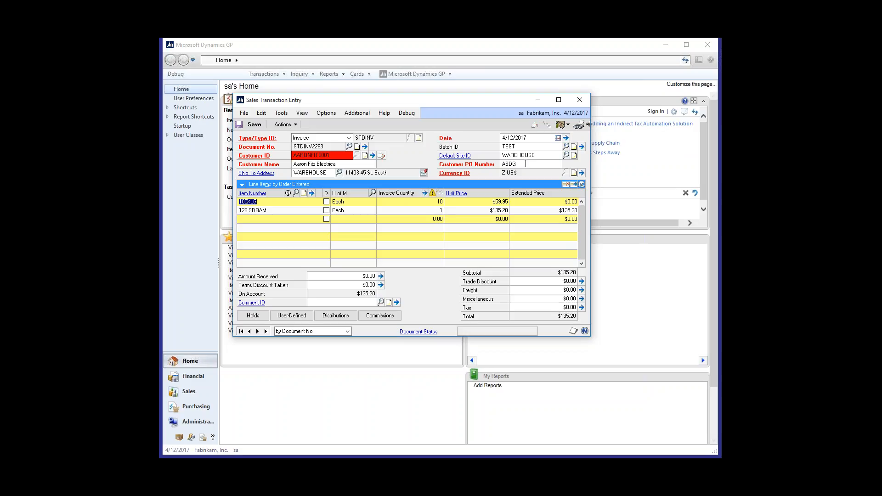
{"action": "left_click", "coordinate": [525, 163]}
{"action": "left_click", "coordinate": [268, 219]}
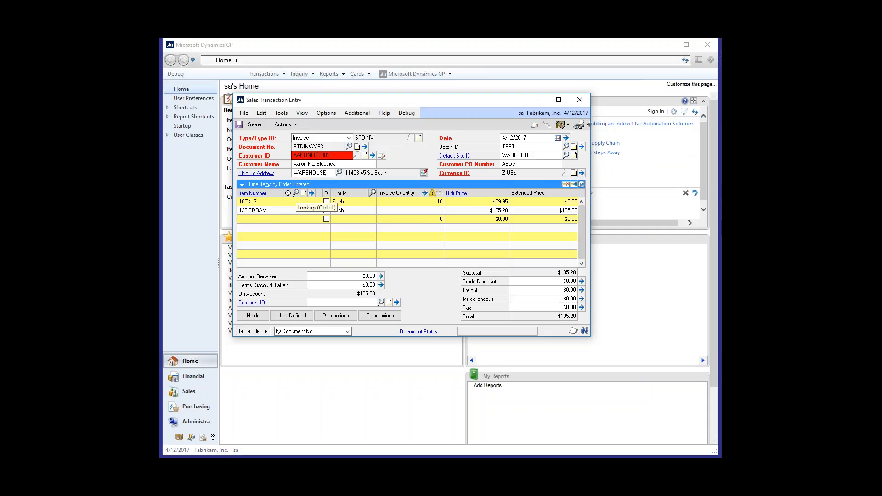
{"action": "left_click", "coordinate": [296, 193]}
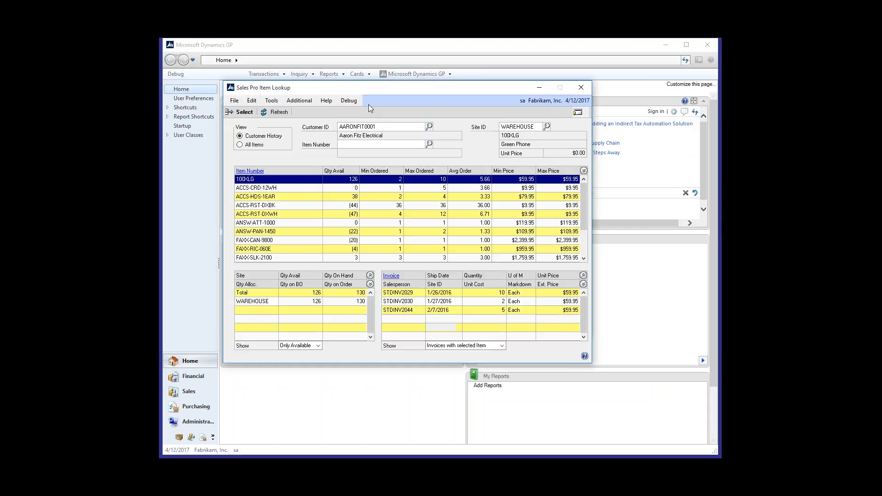
{"action": "left_click_drag", "start_coordinate": [370, 92], "coordinate": [410, 96]}
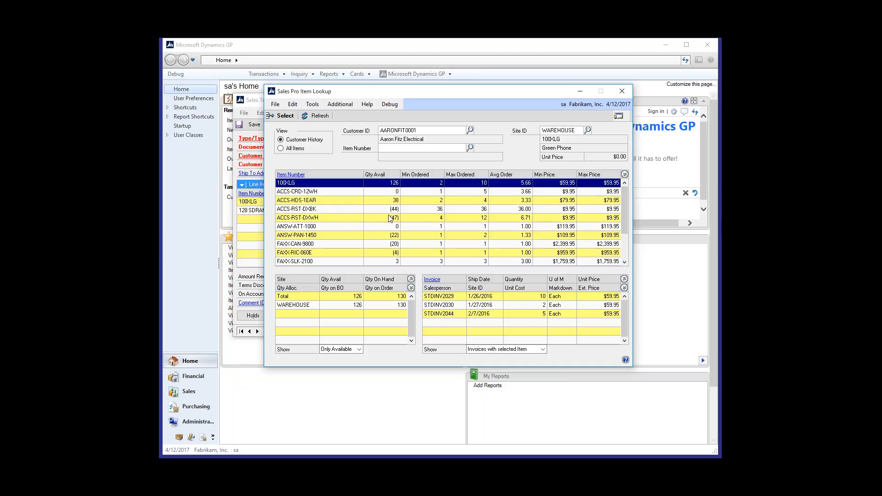
Step: Compare the customer's past invoices and site quantities for items ACCS-CRD-12WH, ANSW-ATT-1000 and 100XLG
{"action": "left_click", "coordinate": [325, 195]}
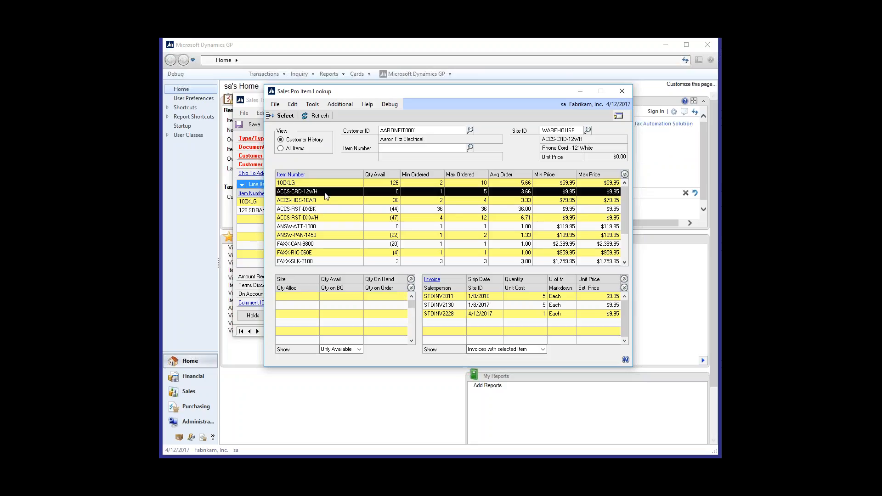
{"action": "left_click", "coordinate": [318, 226]}
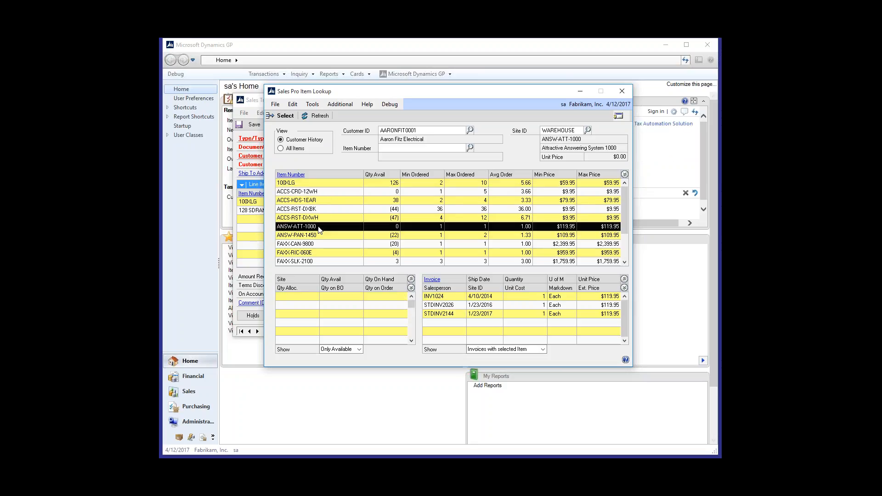
{"action": "left_click", "coordinate": [310, 184]}
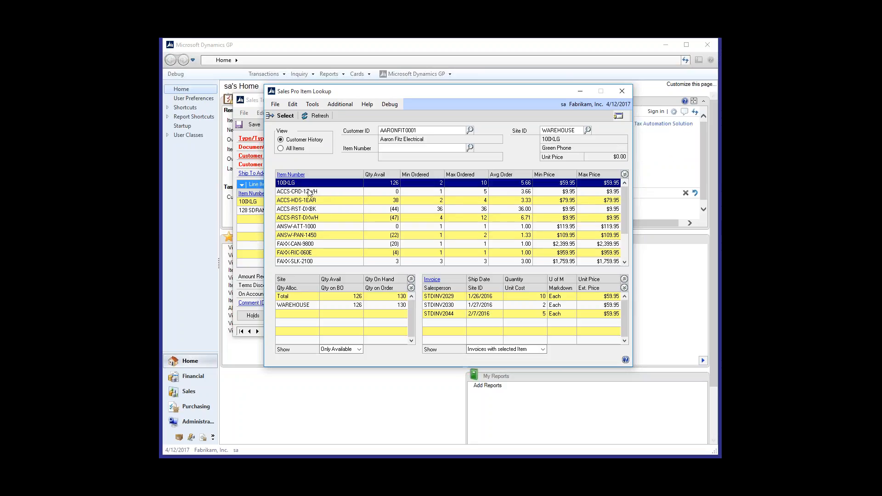
{"action": "left_click", "coordinate": [309, 193]}
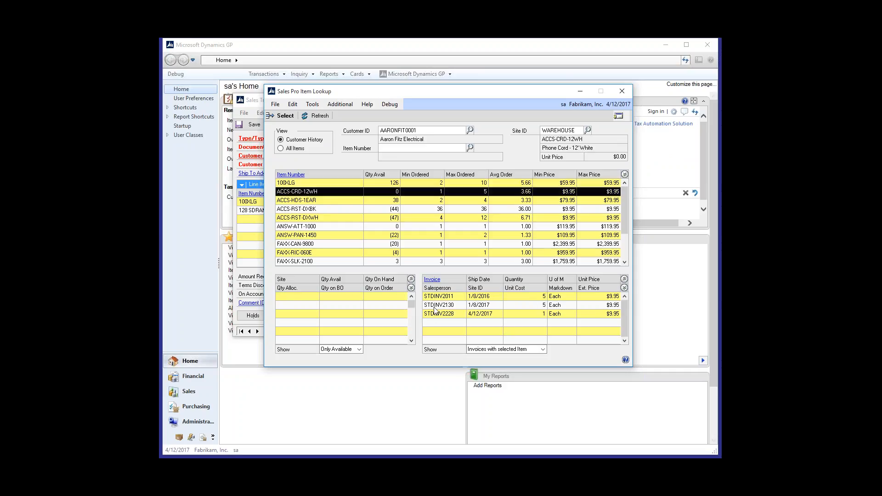
Step: Switch the sales history to items bought with the selected item and check it for ACCS-CRD-12WH and 100XLG
{"action": "left_click", "coordinate": [543, 349]}
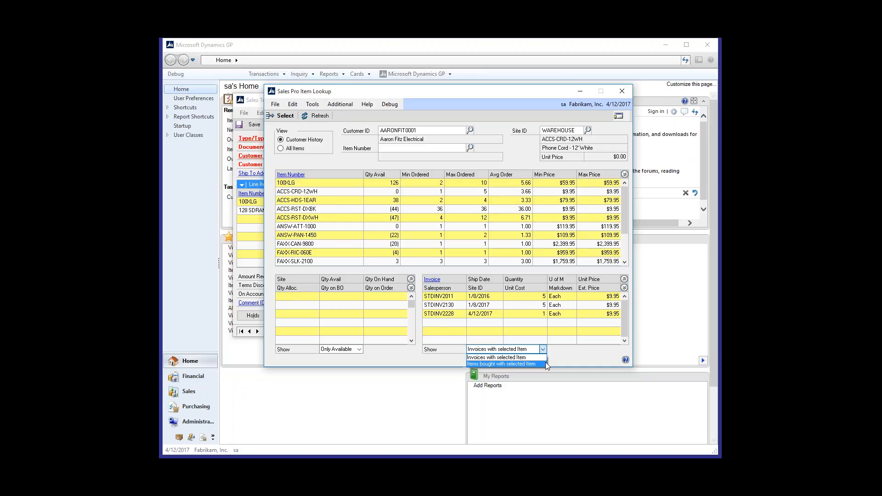
{"action": "left_click", "coordinate": [545, 363]}
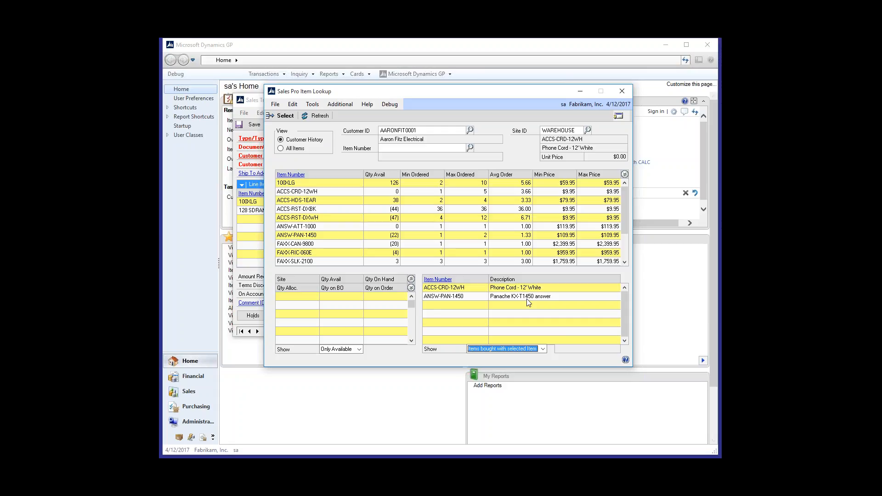
{"action": "left_click", "coordinate": [345, 184]}
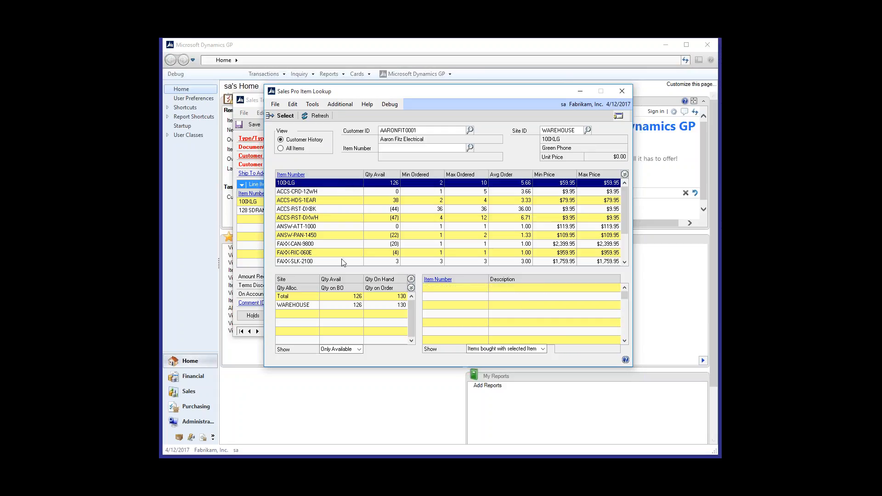
Step: Filter the site quantities of item 100XLG to Qty On Hand
{"action": "left_click", "coordinate": [361, 349]}
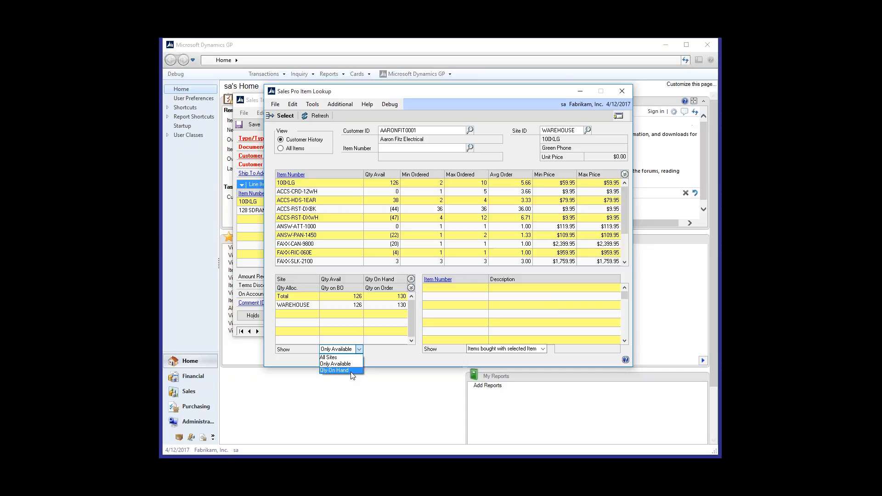
{"action": "left_click", "coordinate": [351, 370]}
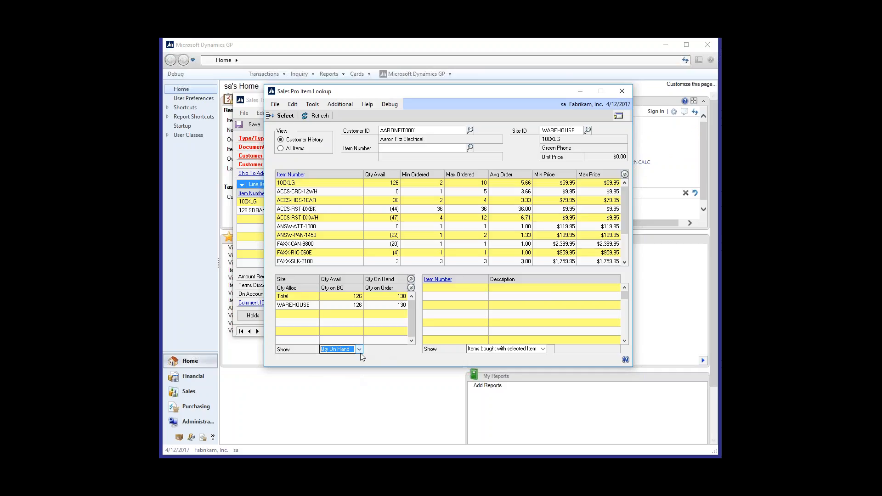
{"action": "left_click", "coordinate": [359, 350]}
{"action": "left_click", "coordinate": [371, 357]}
Step: Search all items for ?BLUE and inspect the site quantities of SEAT FABRIC
{"action": "left_click", "coordinate": [294, 149]}
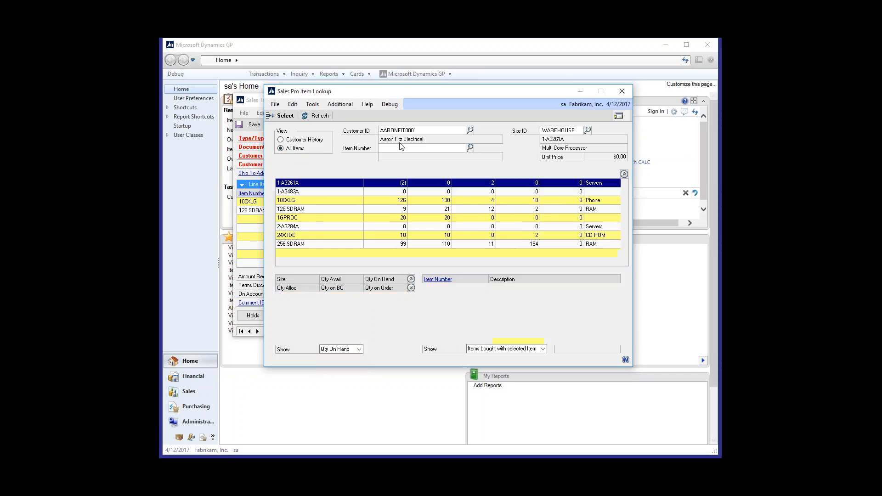
{"action": "type", "text": "?"}
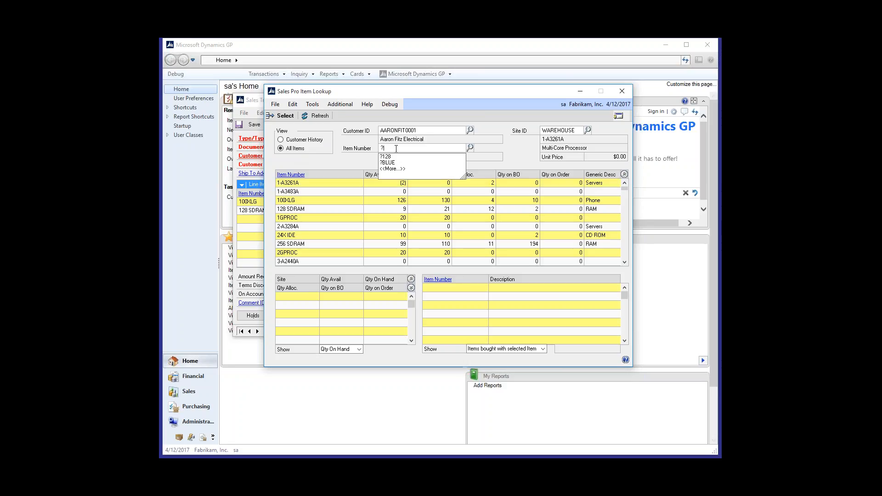
{"action": "type", "text": "BLUE"}
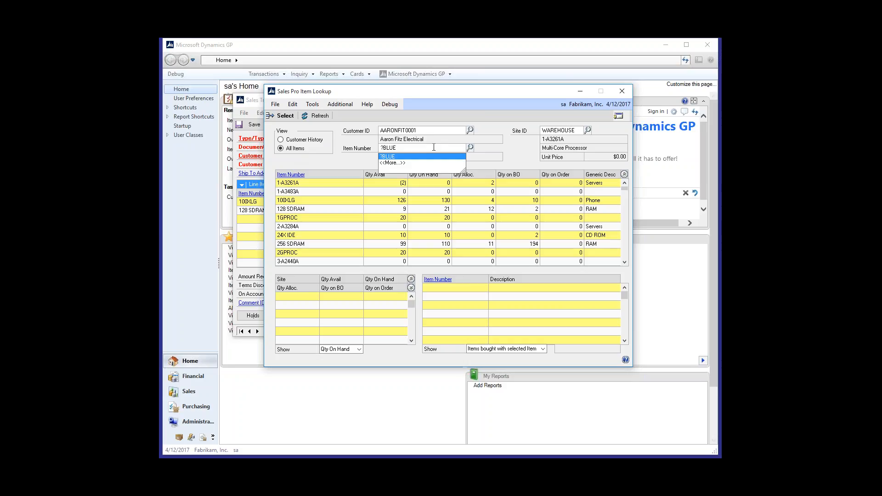
{"action": "key", "text": "Tab"}
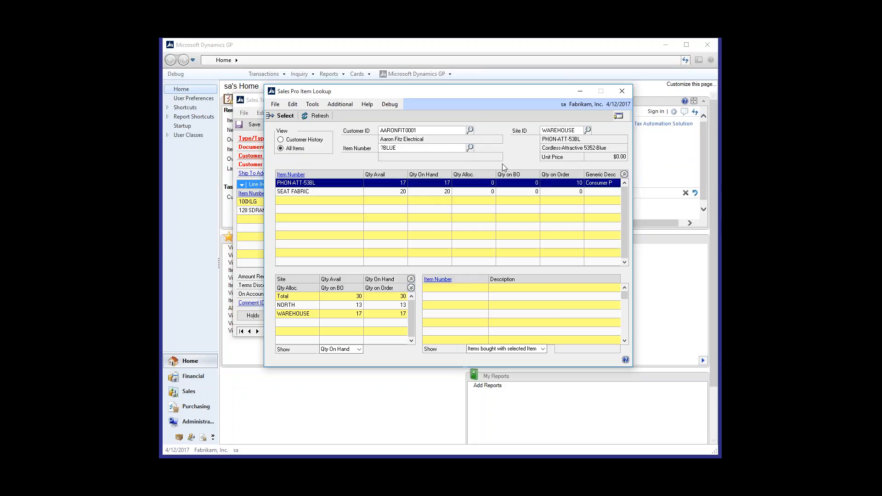
{"action": "left_click", "coordinate": [299, 192]}
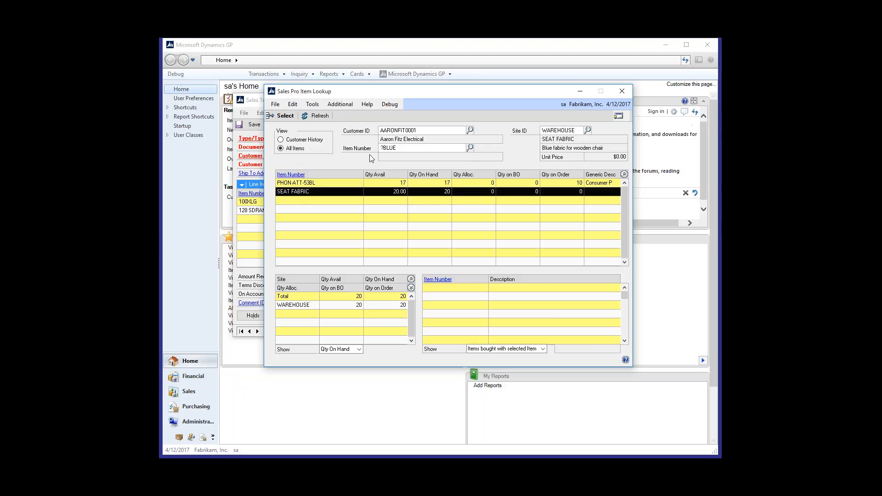
Step: Replace the item search text with &128 and add 128 SDRAM to the invoice
{"action": "left_click", "coordinate": [402, 150]}
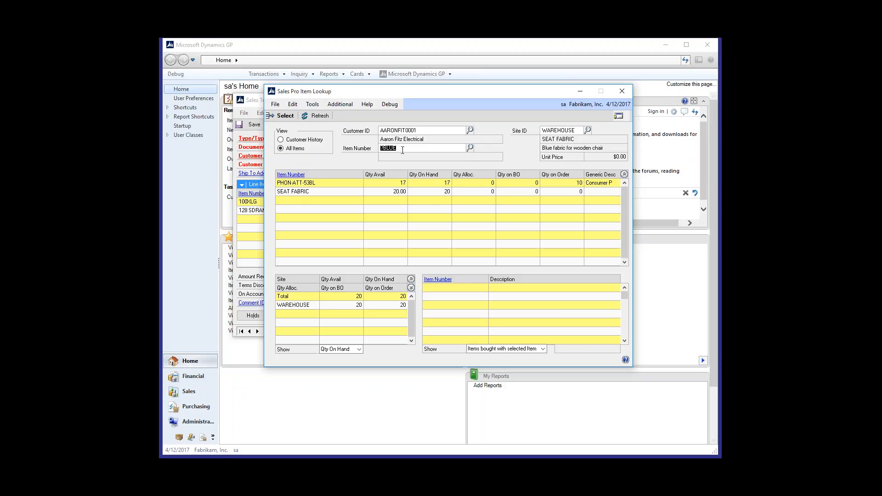
{"action": "key", "text": "BackSpace"}
{"action": "type", "text": "&128"}
{"action": "key", "text": "Tab"}
{"action": "left_click", "coordinate": [299, 210]}
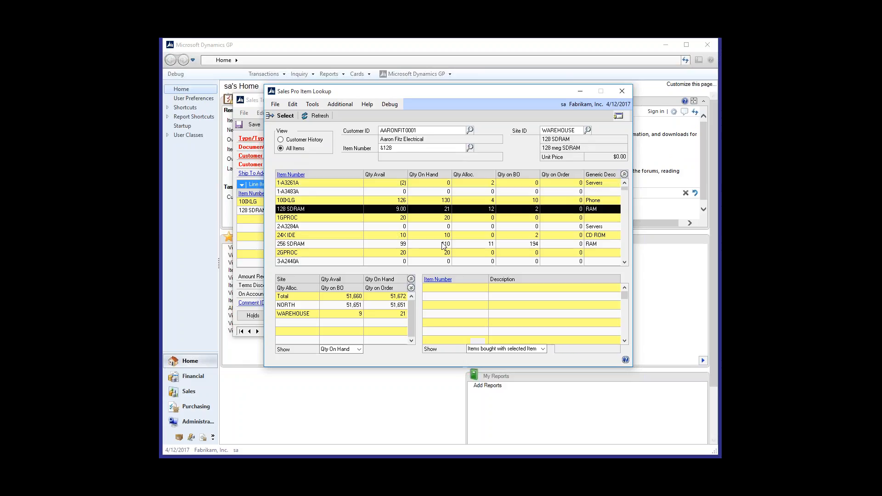
{"action": "double_click", "coordinate": [303, 211]}
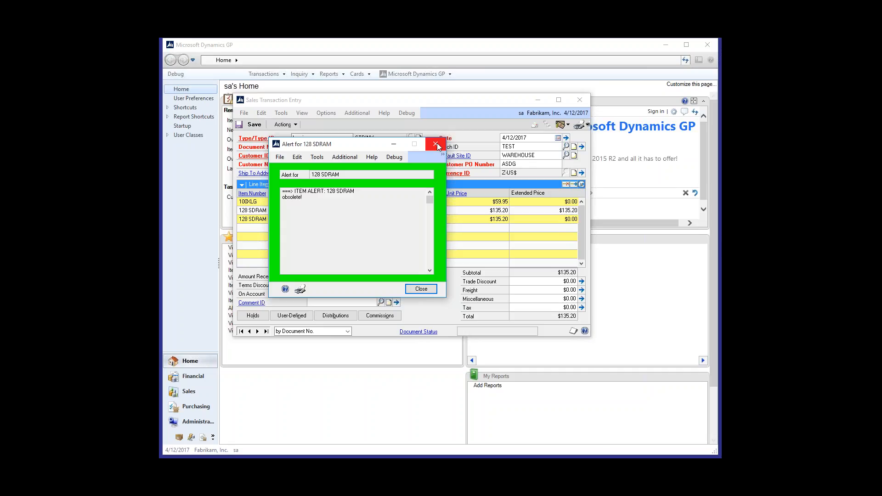
Step: Dismiss the item alert, complete the new 128 SDRAM line with its default values and enter the credit limit override password
{"action": "left_click", "coordinate": [435, 144]}
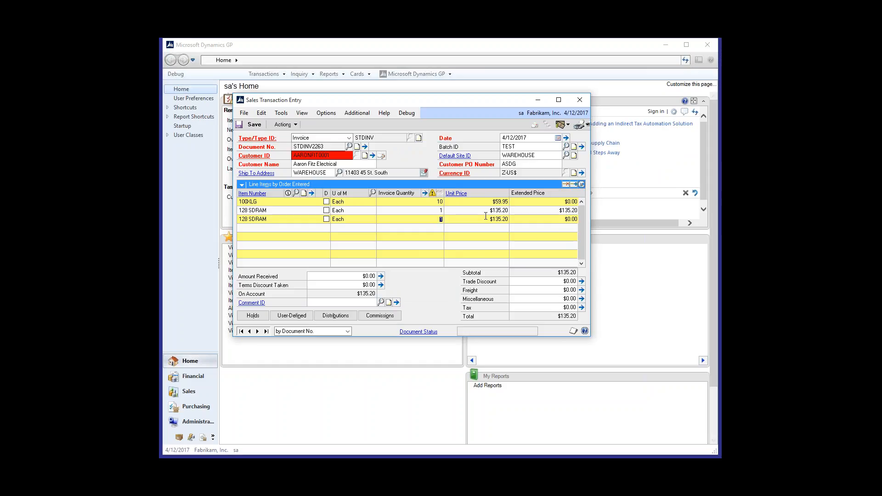
{"action": "key", "text": "Tab"}
{"action": "key", "text": "Tab"}
{"action": "key", "text": "Tab"}
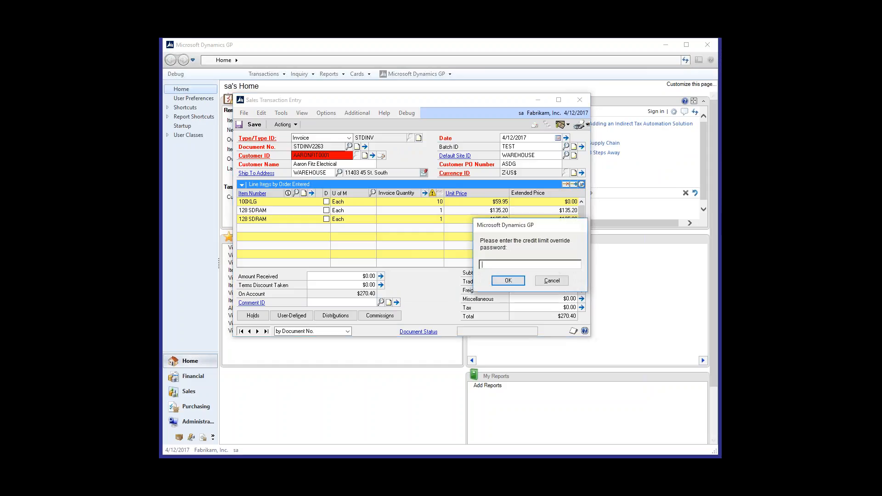
{"action": "type", "text": "••••"}
{"action": "left_click", "coordinate": [508, 280]}
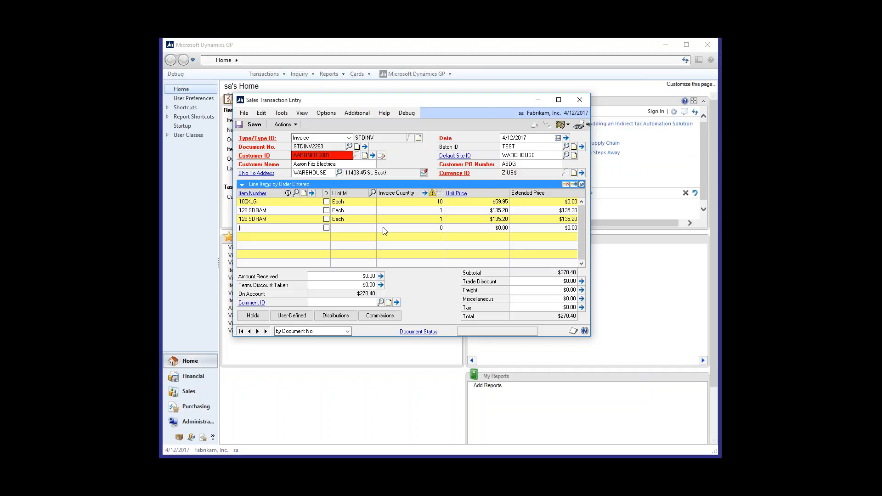
Step: Review the comments on both previous emails in the invoice's email history and close the history
{"action": "left_click", "coordinate": [357, 113]}
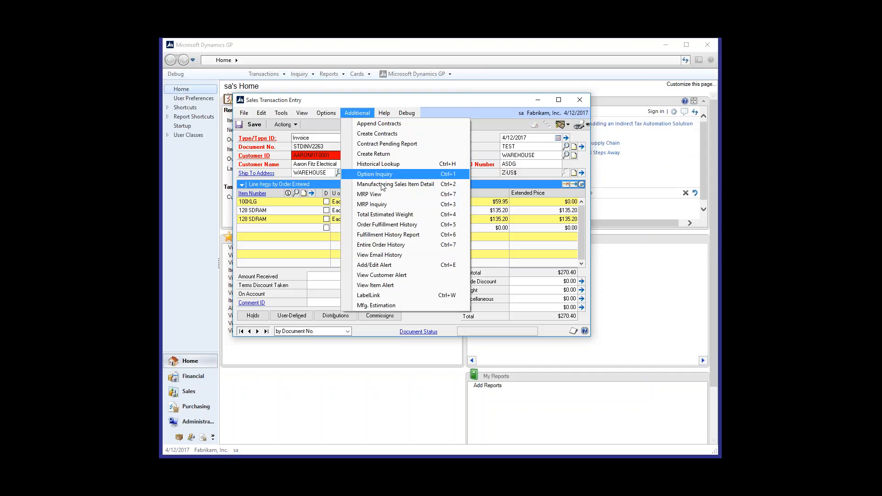
{"action": "left_click", "coordinate": [411, 255]}
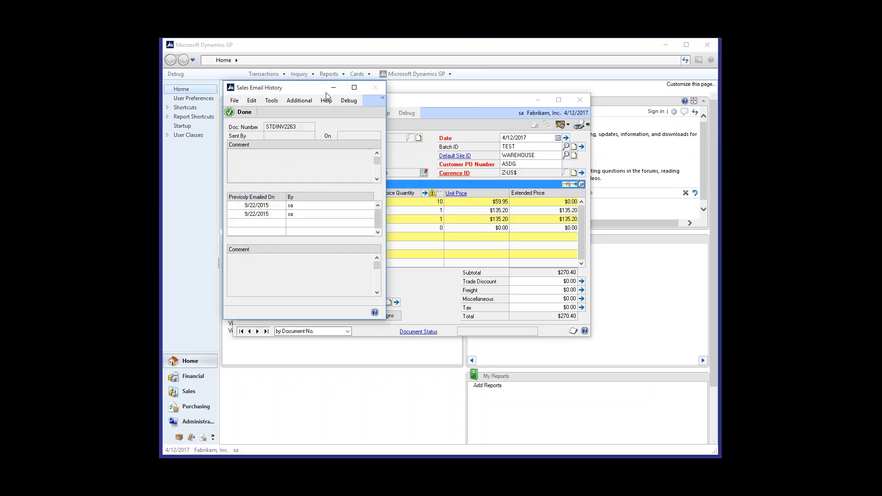
{"action": "left_click_drag", "start_coordinate": [434, 100], "coordinate": [450, 99]}
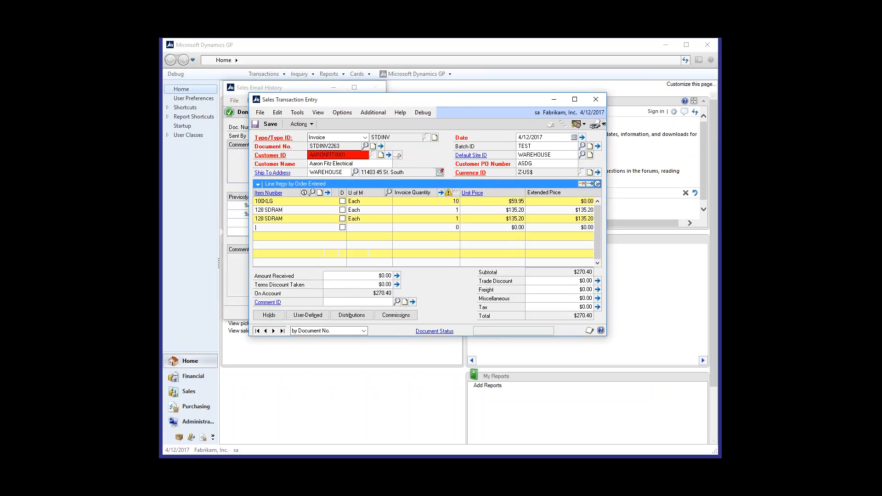
{"action": "left_click", "coordinate": [316, 88]}
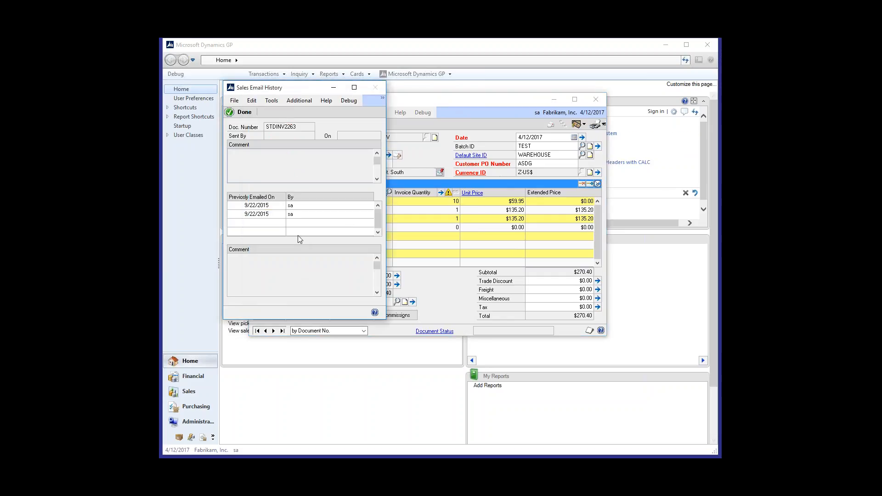
{"action": "left_click", "coordinate": [314, 206]}
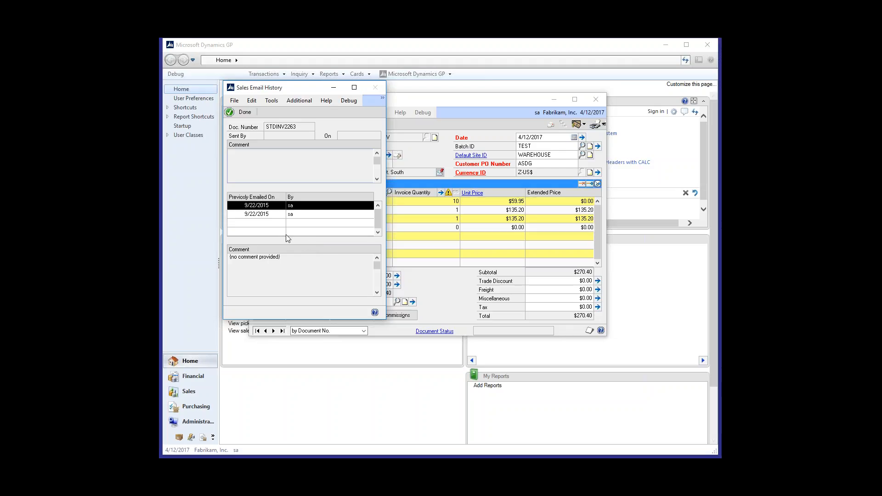
{"action": "left_click", "coordinate": [300, 214]}
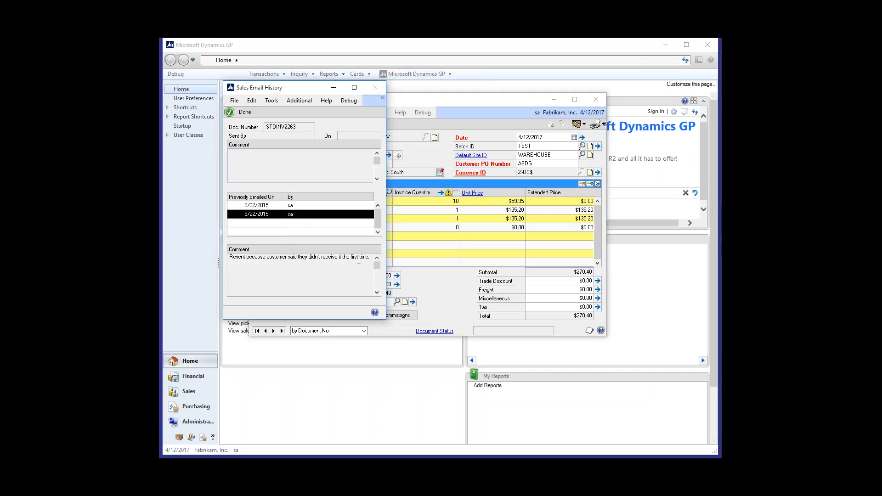
{"action": "left_click", "coordinate": [243, 112]}
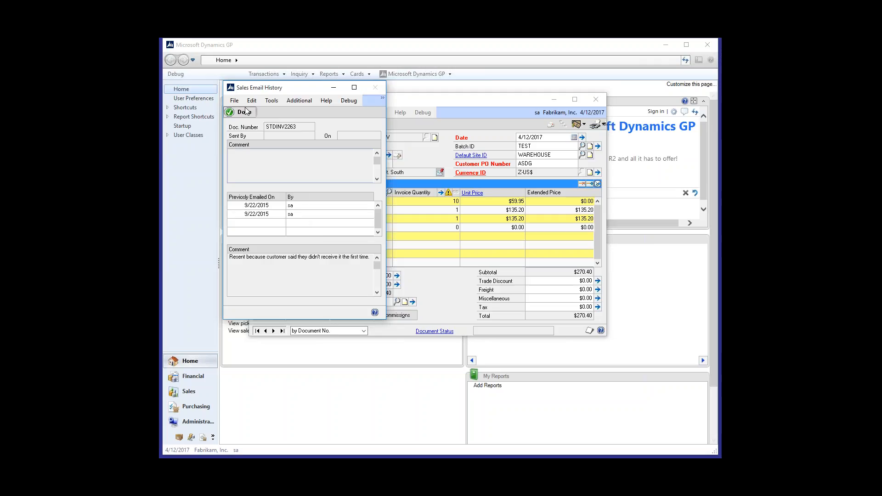
Step: Email the invoice, confirming it is ready and entering the Exchange account password to log on
{"action": "left_click", "coordinate": [550, 126]}
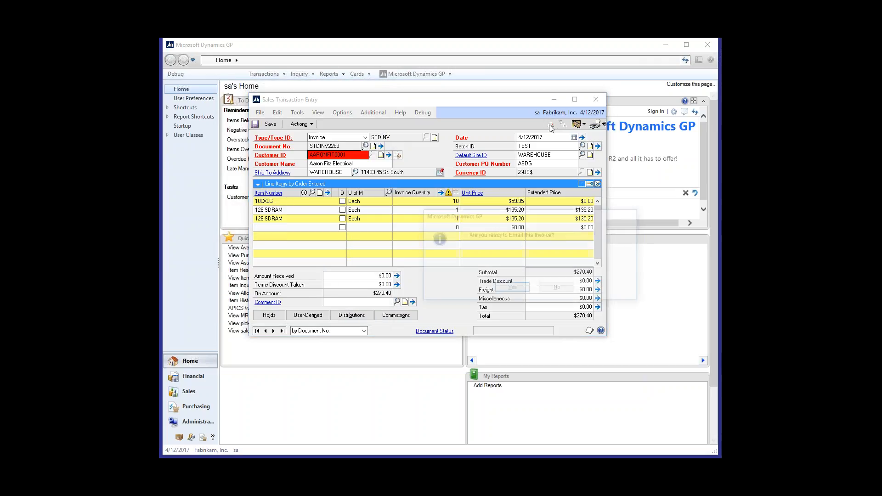
{"action": "left_click", "coordinate": [510, 289]}
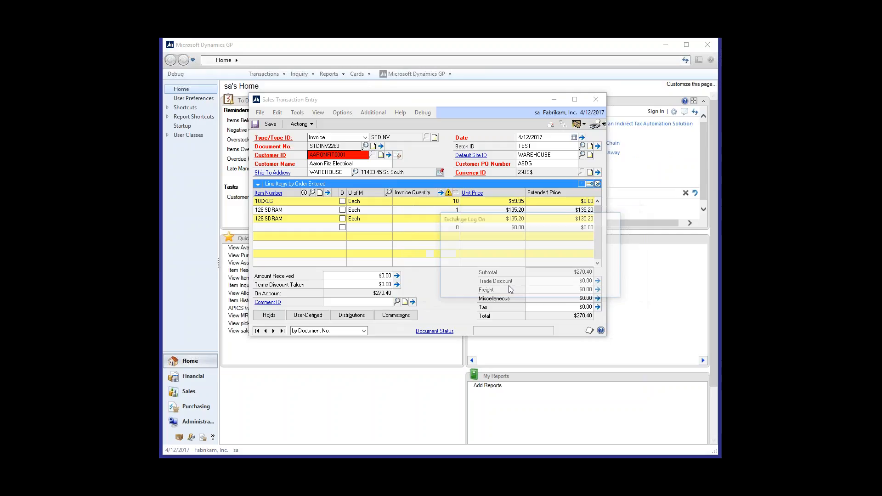
{"action": "left_click", "coordinate": [532, 252]}
{"action": "type", "text": "*****"}
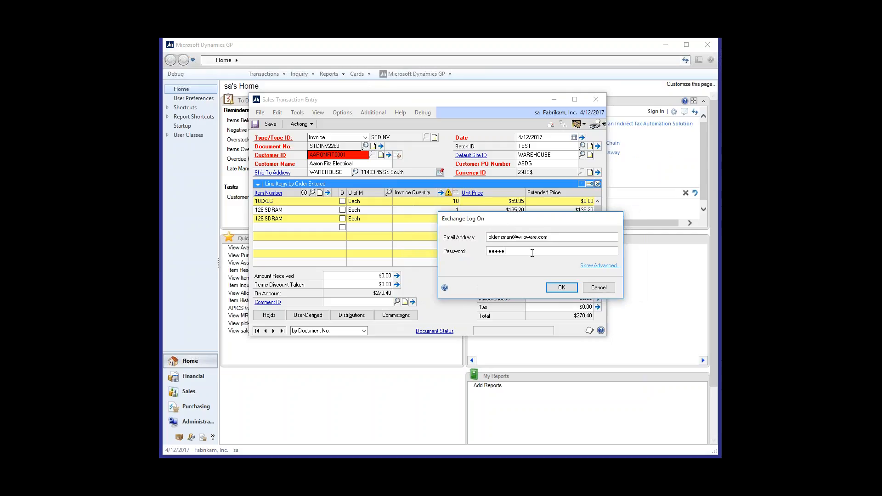
{"action": "type", "text": "*****"}
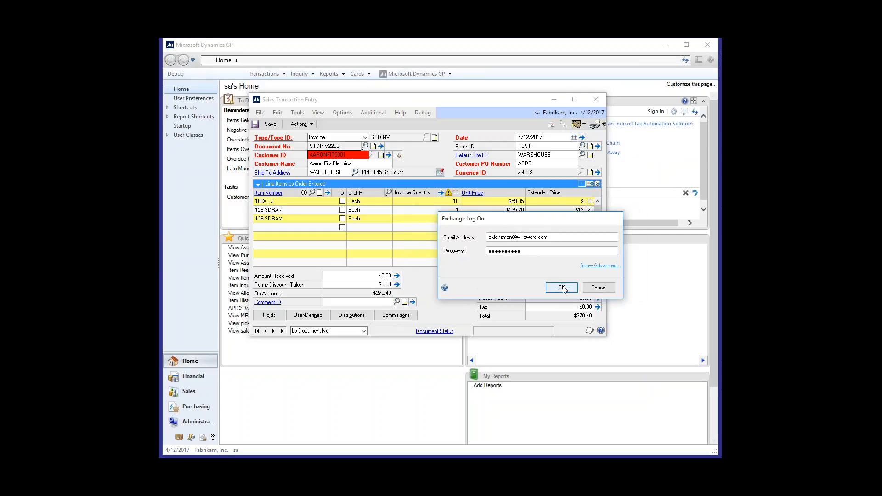
{"action": "left_click", "coordinate": [561, 287]}
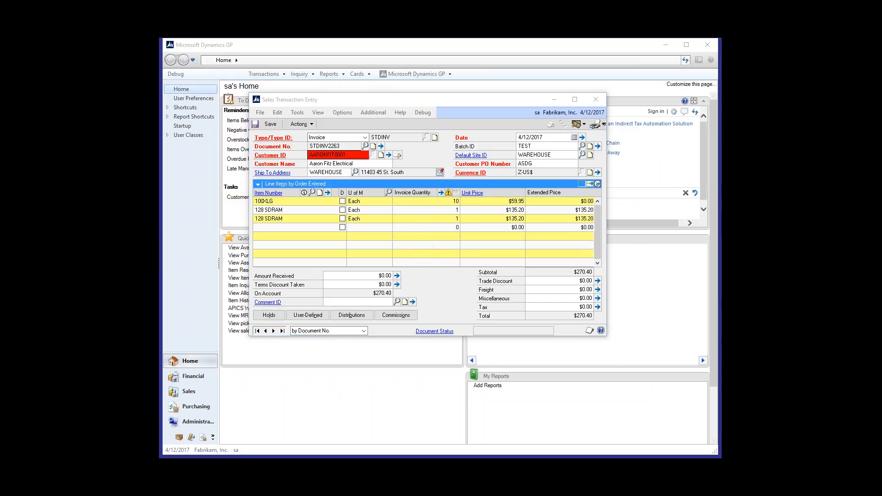
{"action": "left_click", "coordinate": [486, 290]}
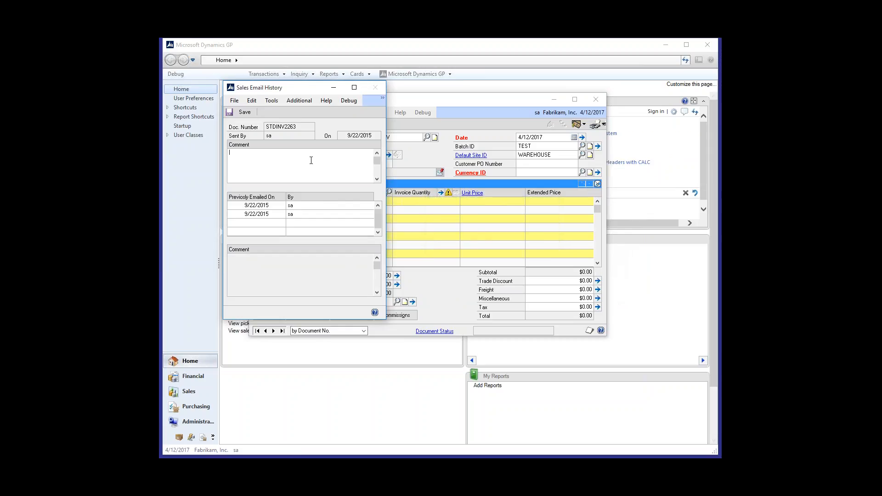
Step: Add the comment "Had to send again because it was spam" to the invoice's new email history entry and save it
{"action": "type", "text": "Had to send again because it was spam."}
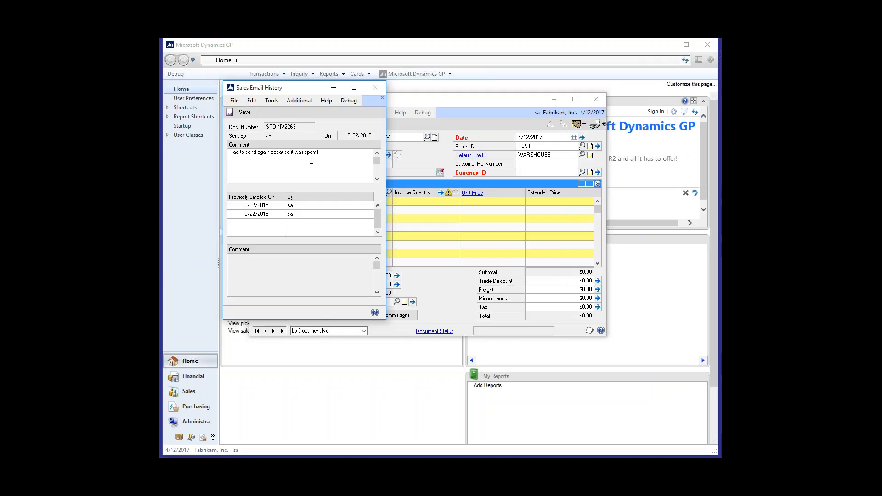
{"action": "left_click", "coordinate": [252, 114]}
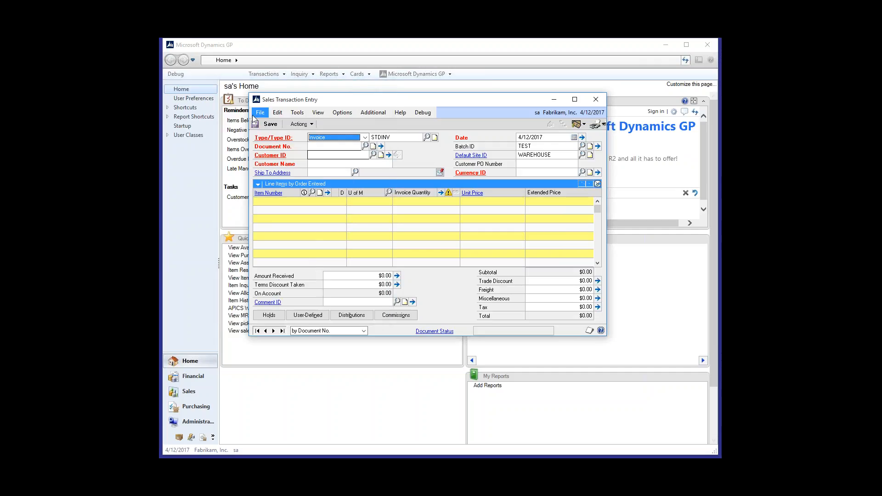
Step: Reopen the last invoice, review the comments on its third and second emails in the email history, and close the history
{"action": "left_click", "coordinate": [282, 331]}
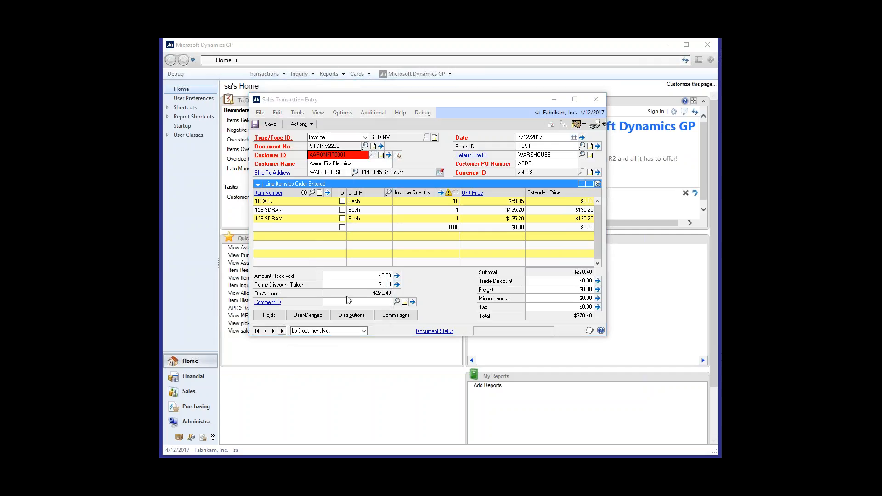
{"action": "left_click", "coordinate": [426, 289]}
{"action": "left_click", "coordinate": [378, 113]}
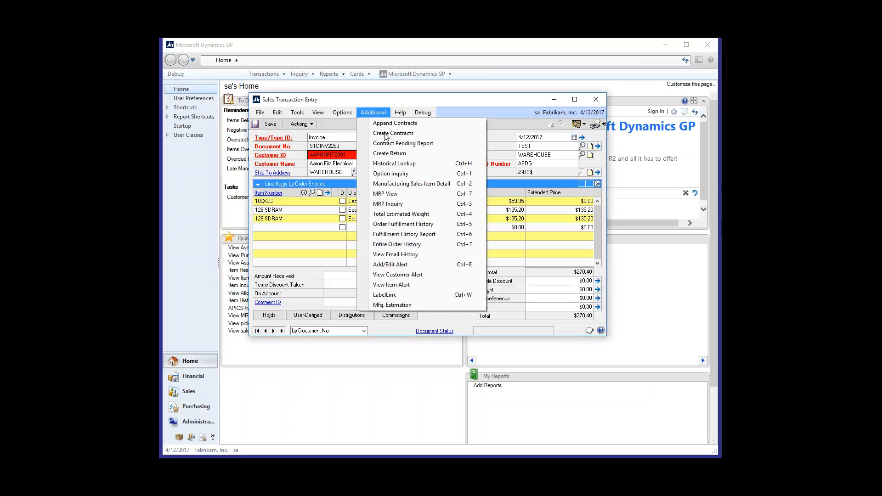
{"action": "left_click", "coordinate": [404, 255]}
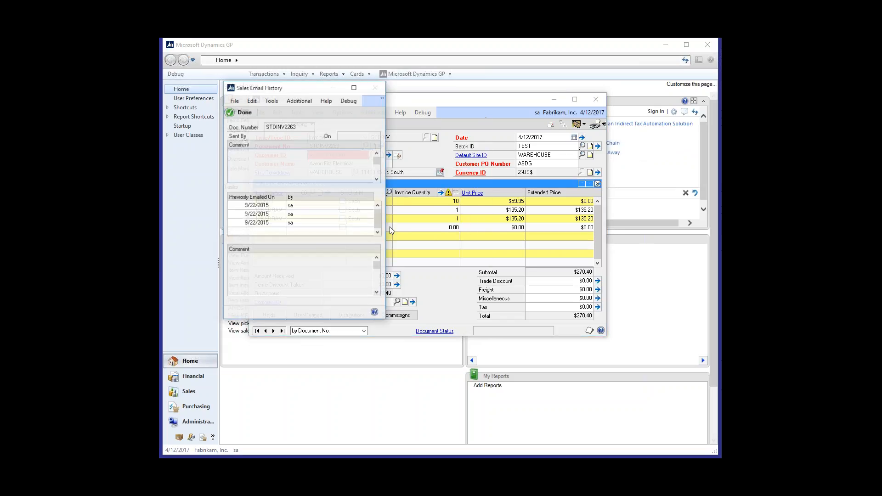
{"action": "left_click", "coordinate": [308, 223]}
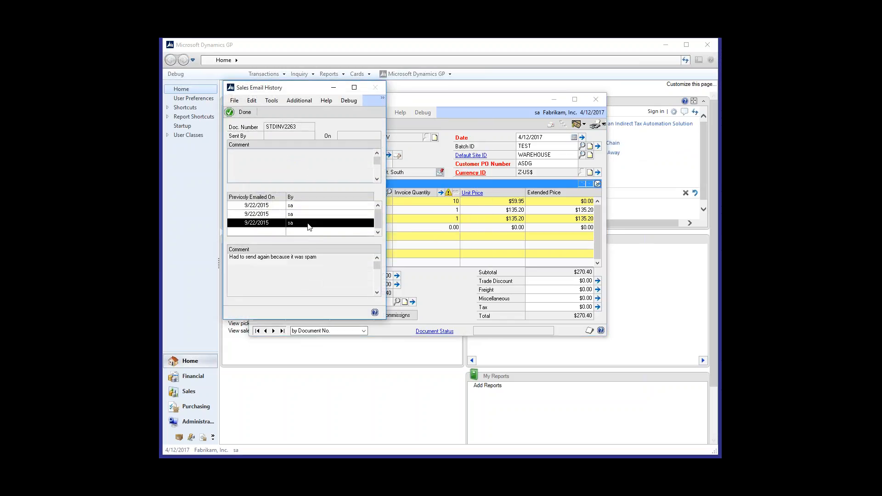
{"action": "left_click", "coordinate": [299, 214]}
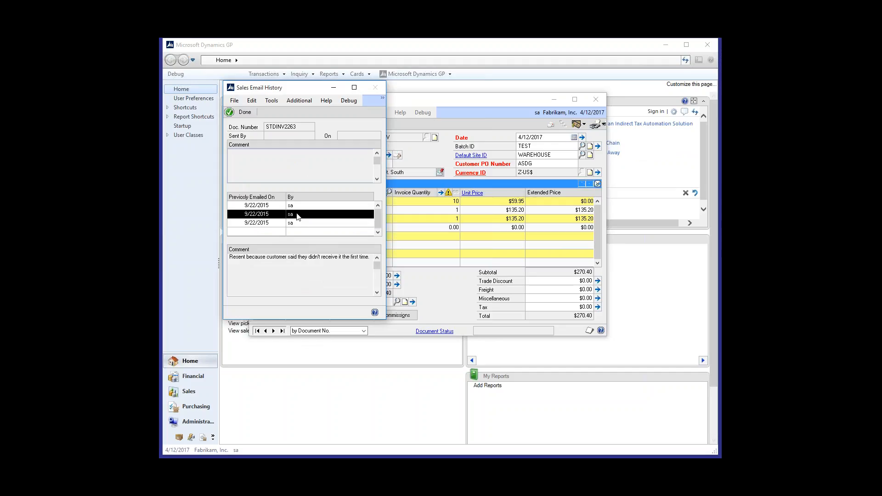
{"action": "left_click", "coordinate": [242, 113]}
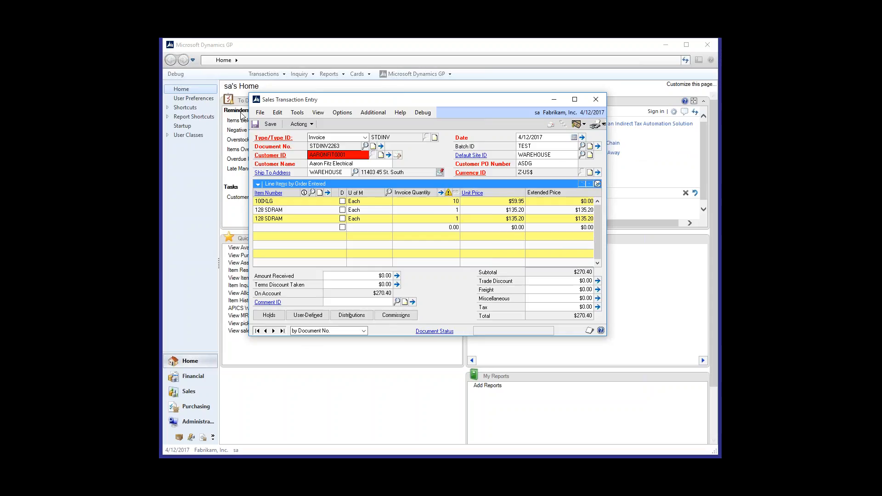
Step: Check the shipping method and UPS Zone in the invoice's customer details, and its requested ship date in the date details
{"action": "left_click", "coordinate": [390, 156]}
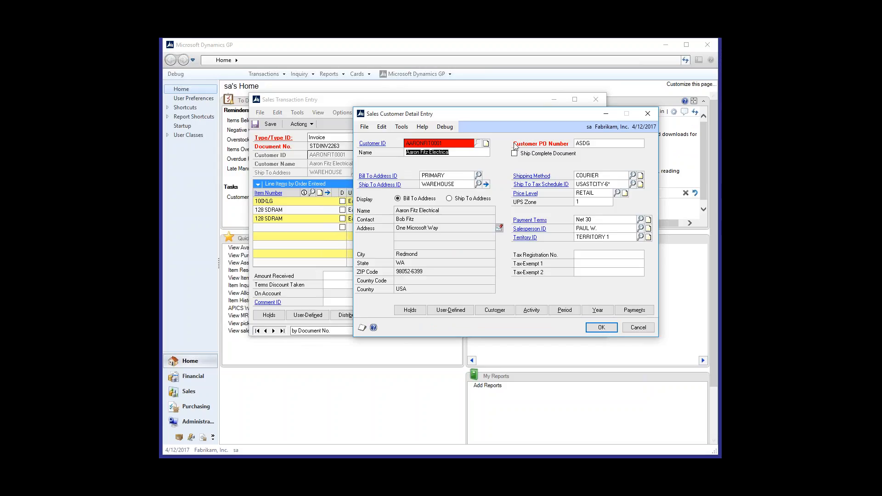
{"action": "left_click_drag", "start_coordinate": [545, 116], "coordinate": [492, 119]}
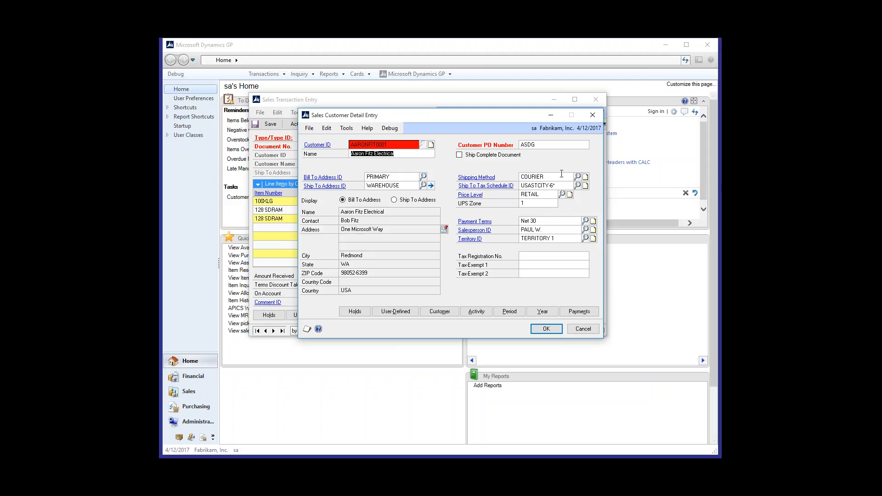
{"action": "left_click", "coordinate": [561, 174]}
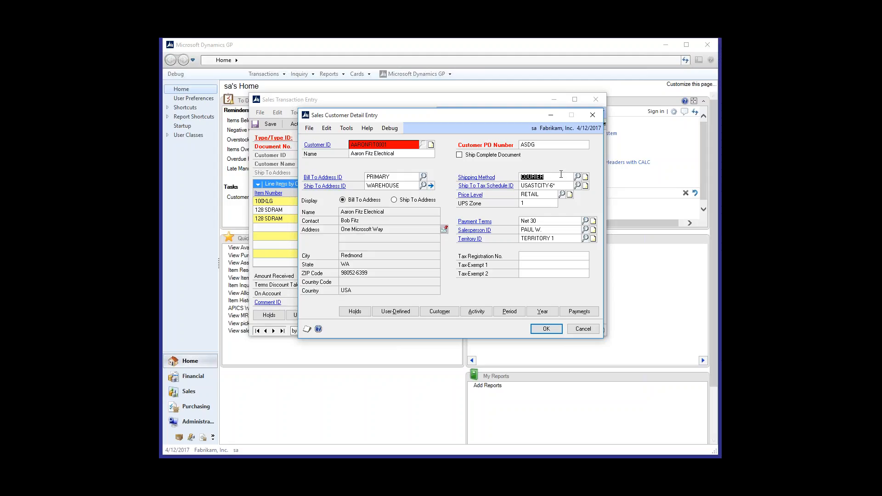
{"action": "left_click", "coordinate": [541, 203]}
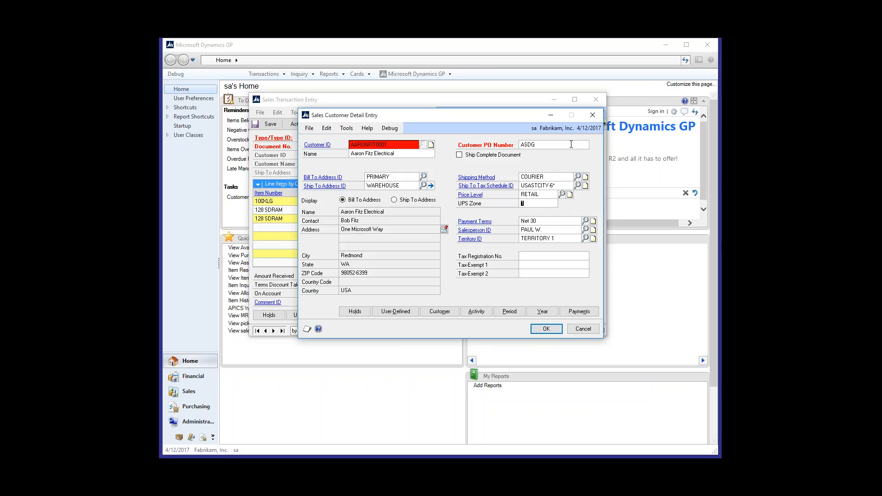
{"action": "left_click", "coordinate": [545, 329]}
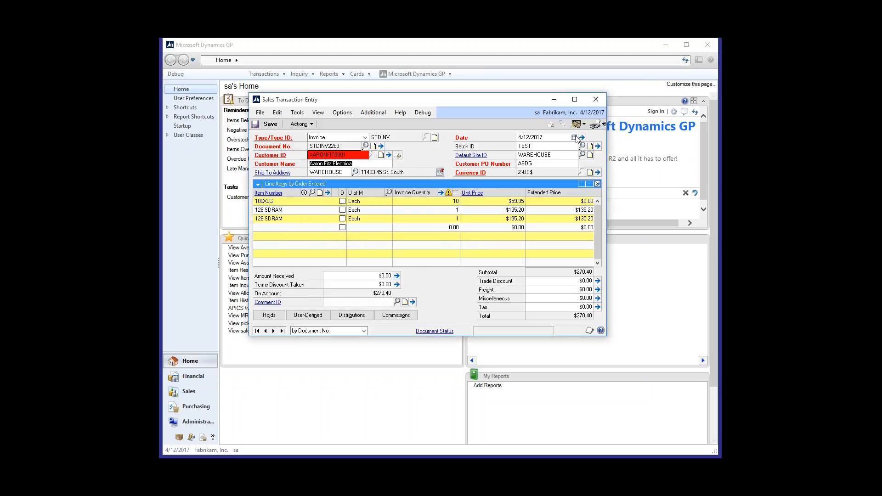
{"action": "left_click", "coordinate": [580, 137]}
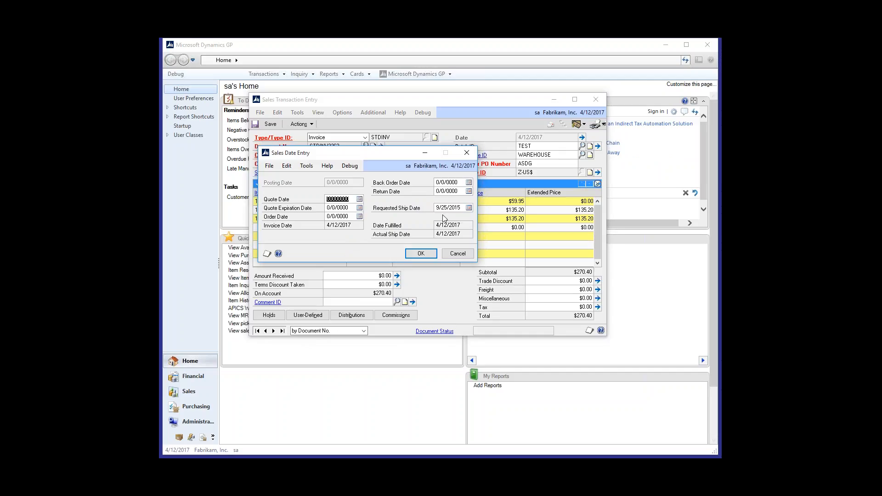
{"action": "left_click", "coordinate": [422, 254]}
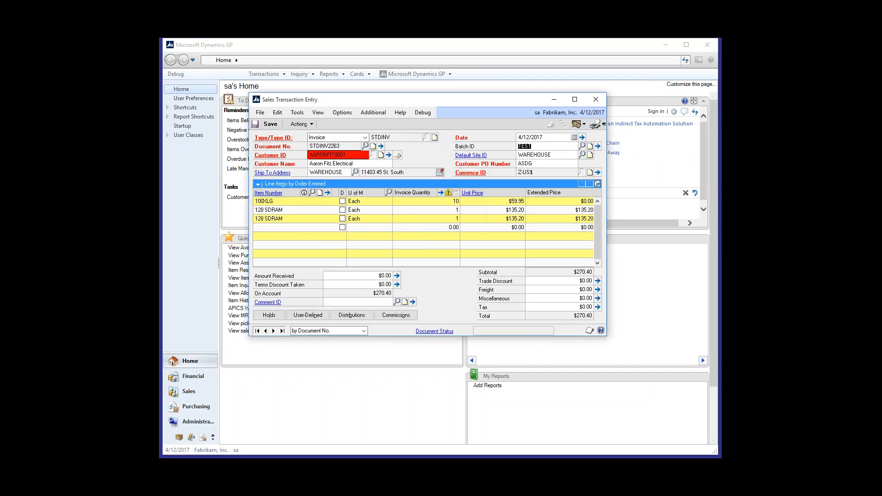
Step: Set the invoice customer's UPS Zone to 5 and check the invoice's requested ship date
{"action": "left_click", "coordinate": [388, 155]}
{"action": "left_click", "coordinate": [588, 201]}
{"action": "type", "text": "5"}
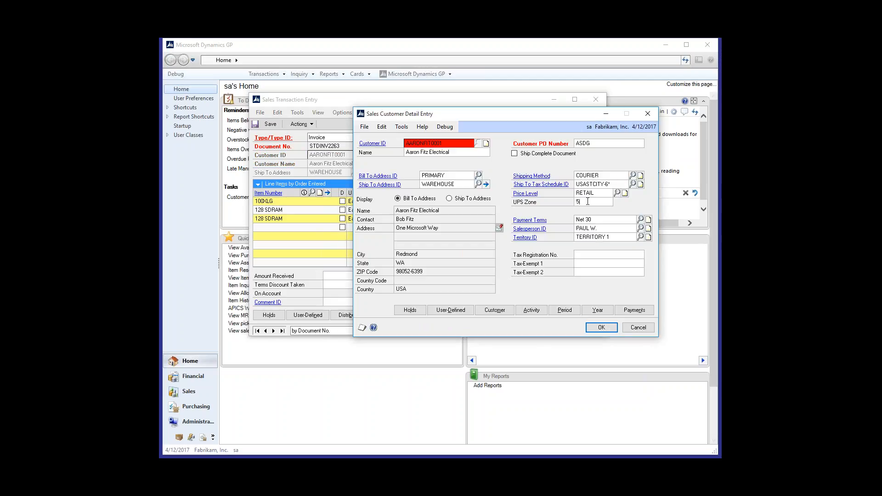
{"action": "left_click", "coordinate": [602, 327]}
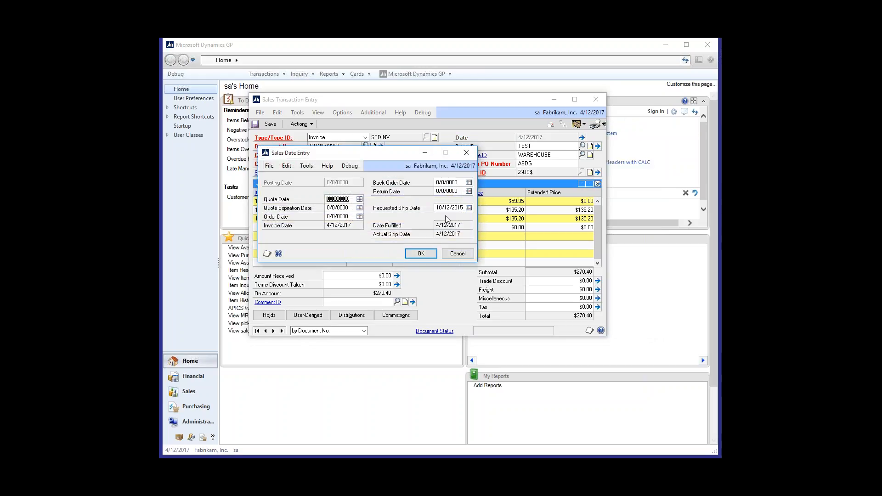
{"action": "left_click", "coordinate": [421, 254]}
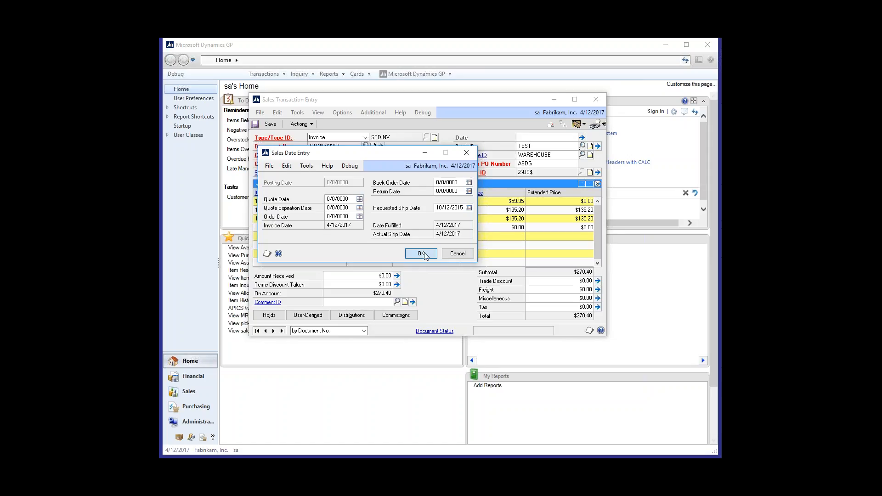
Step: Open the additional setup of the TWK-SOP: Req. Ship Date Auto-calculate feature in the company's GP PowerPack setup
{"action": "left_click", "coordinate": [420, 74]}
{"action": "mouse_move", "coordinate": [423, 118]}
{"action": "mouse_move", "coordinate": [504, 119]}
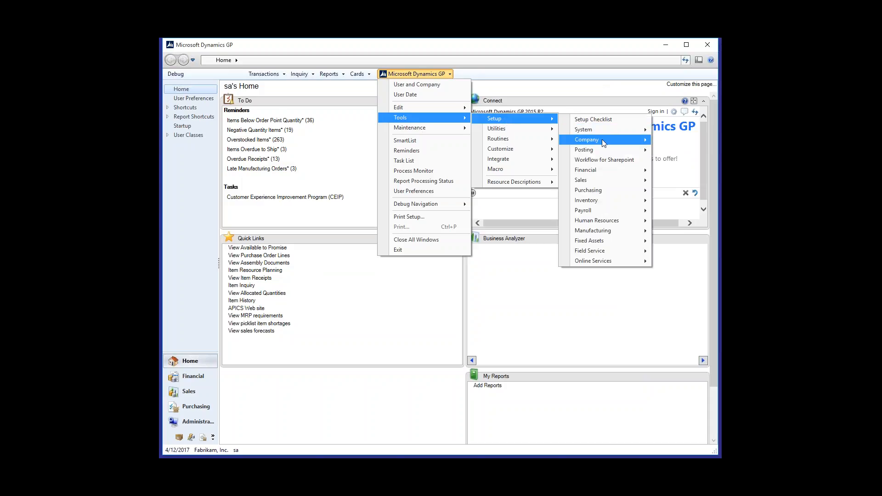
{"action": "scroll", "coordinate": [423, 257], "scroll_direction": "down", "scroll_amount": 5}
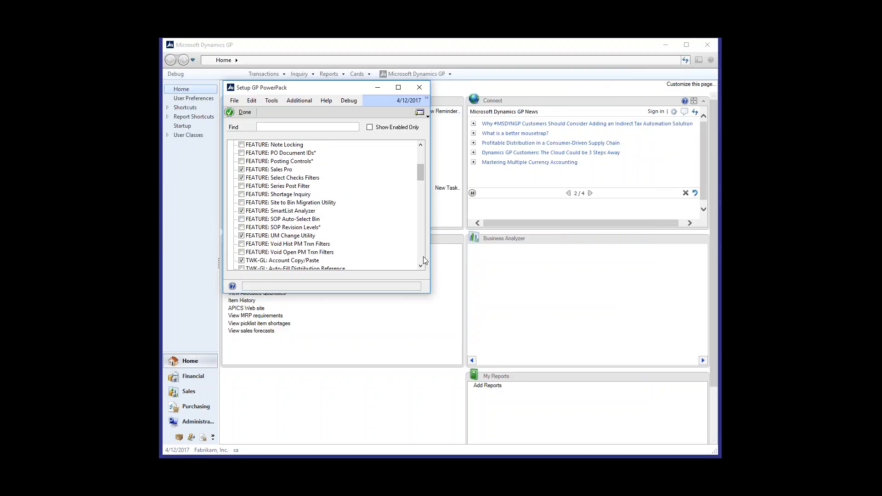
{"action": "scroll", "coordinate": [423, 260], "scroll_direction": "down", "scroll_amount": 10}
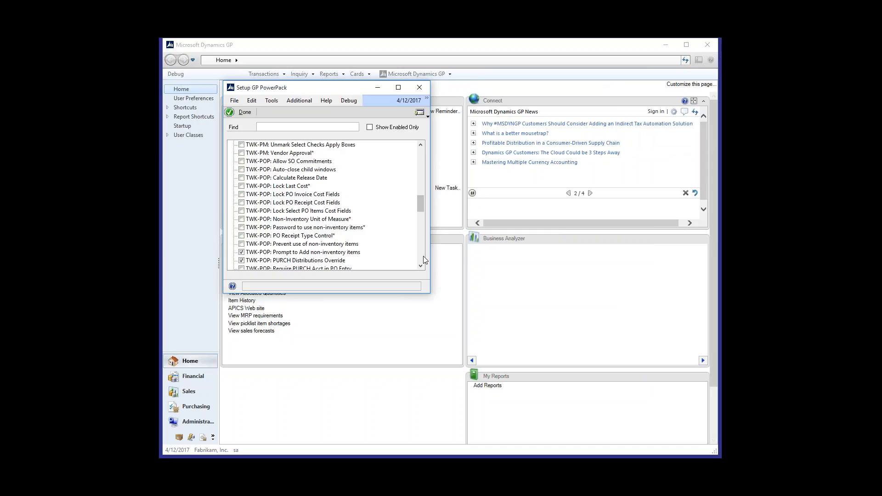
{"action": "scroll", "coordinate": [423, 260], "scroll_direction": "down", "scroll_amount": 5}
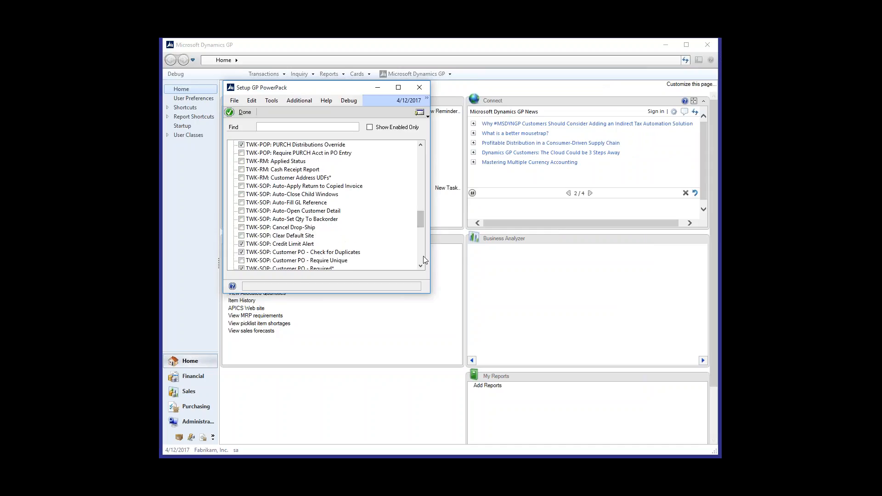
{"action": "scroll", "coordinate": [422, 266], "scroll_direction": "down", "scroll_amount": 2}
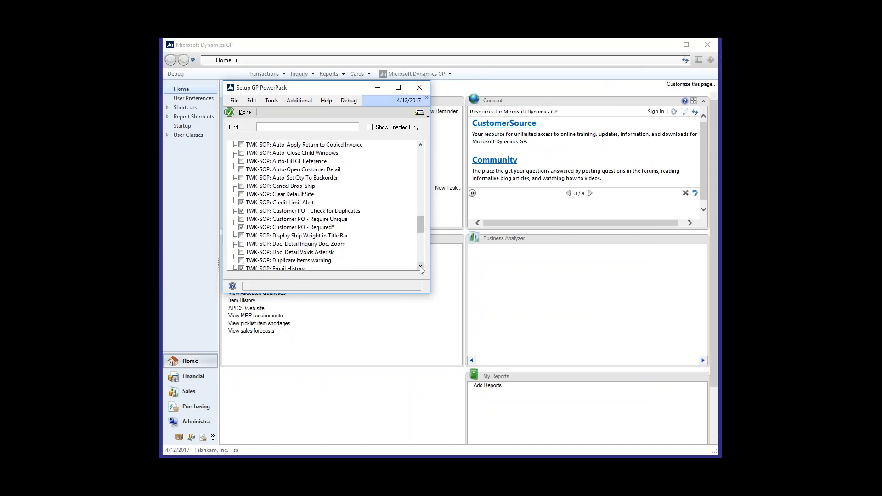
{"action": "scroll", "coordinate": [421, 270], "scroll_direction": "down", "scroll_amount": 2}
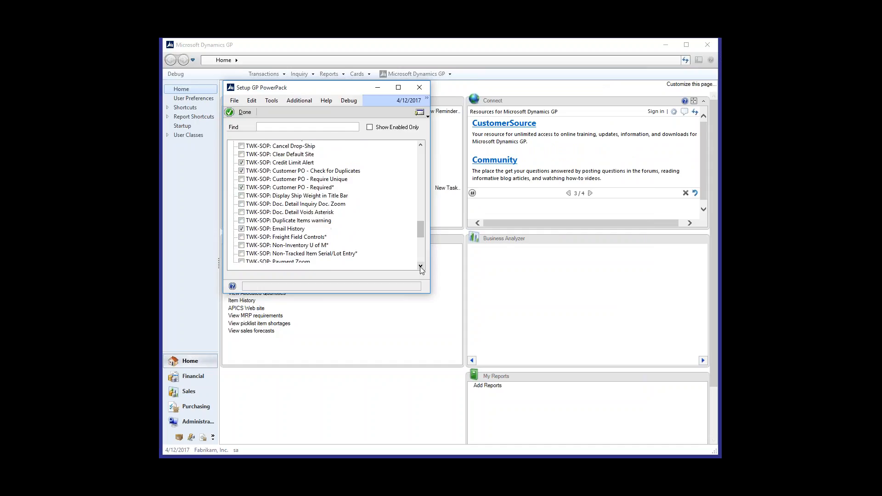
{"action": "scroll", "coordinate": [422, 270], "scroll_direction": "down", "scroll_amount": 1}
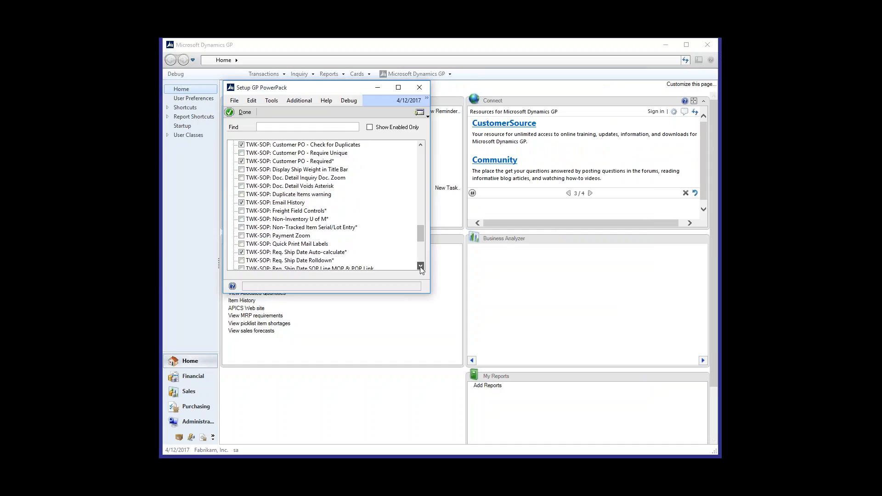
{"action": "double_click", "coordinate": [306, 253]}
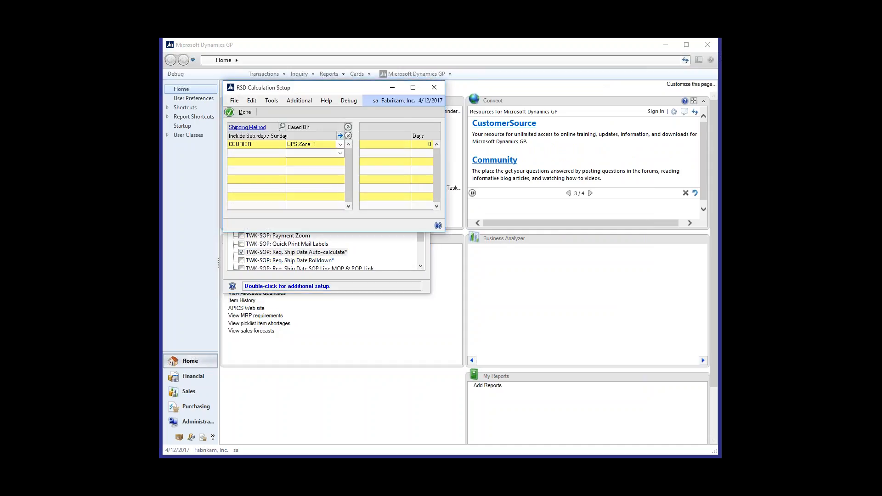
Step: Examine the COURIER shipping method's days per UPS Zone and its Based On choices, and close the GP PowerPack setup windows
{"action": "left_click_drag", "start_coordinate": [337, 89], "coordinate": [352, 91]}
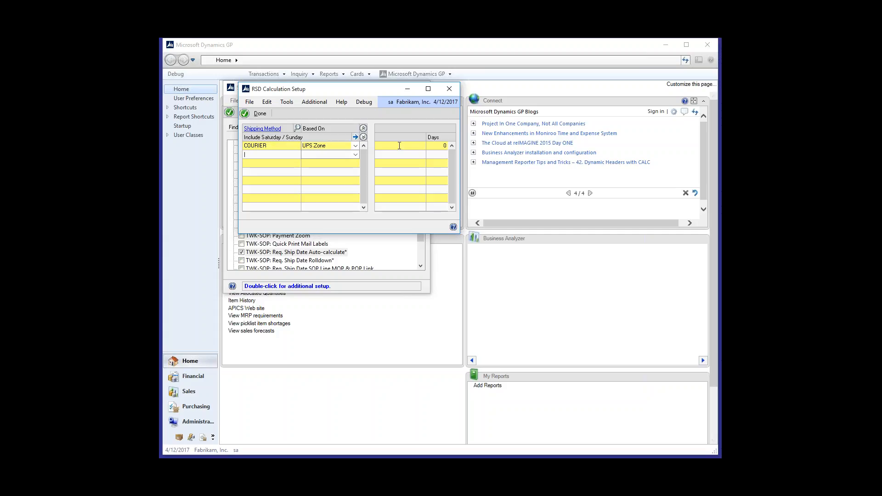
{"action": "key", "text": "Up"}
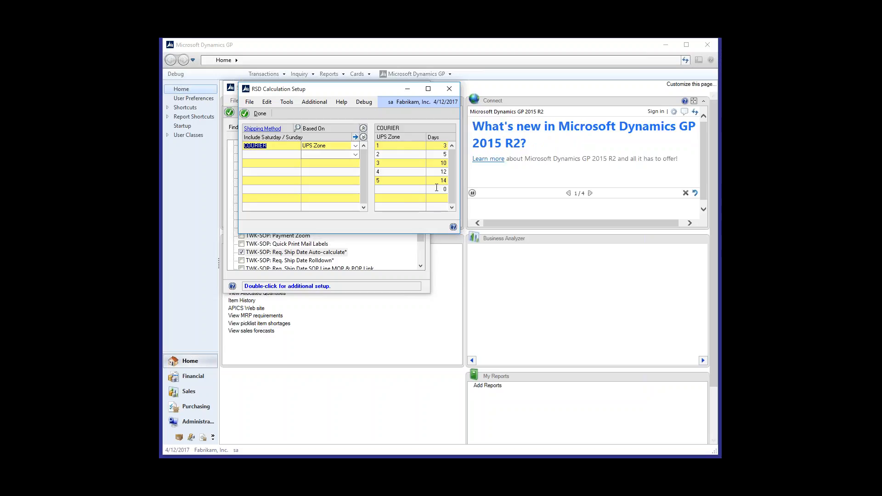
{"action": "left_click", "coordinate": [356, 145]}
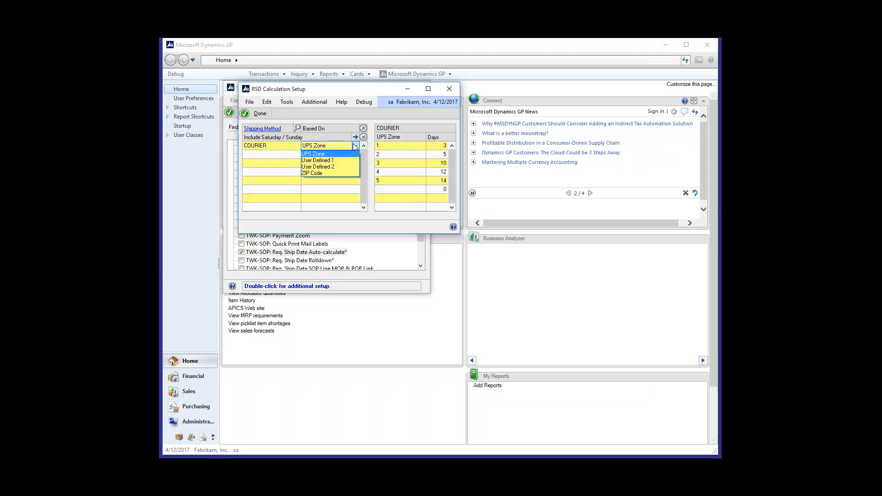
{"action": "left_click", "coordinate": [397, 117]}
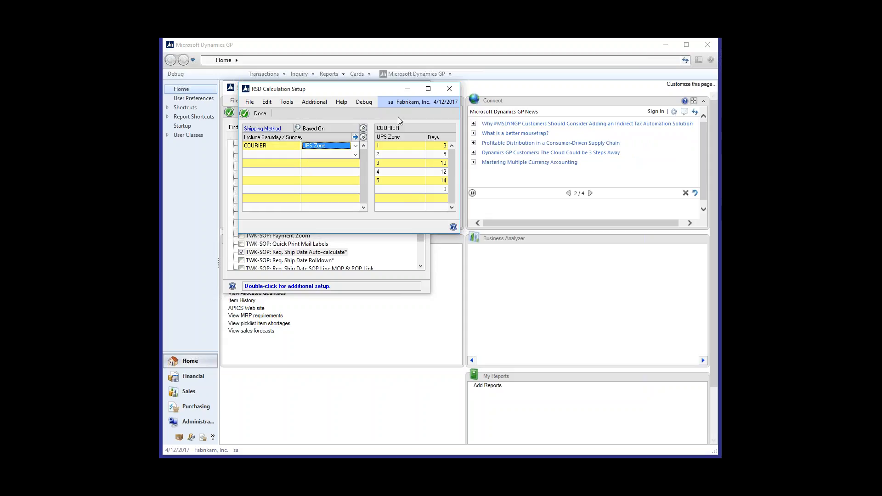
{"action": "left_click", "coordinate": [454, 88]}
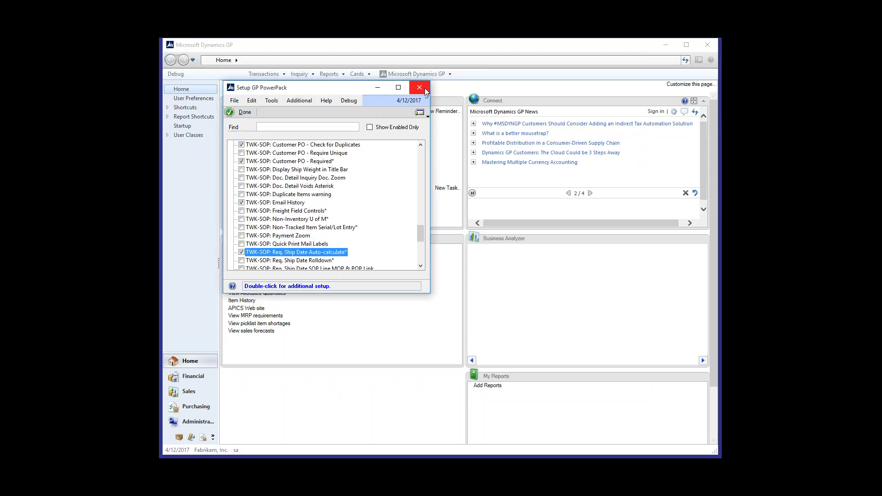
{"action": "left_click", "coordinate": [425, 90]}
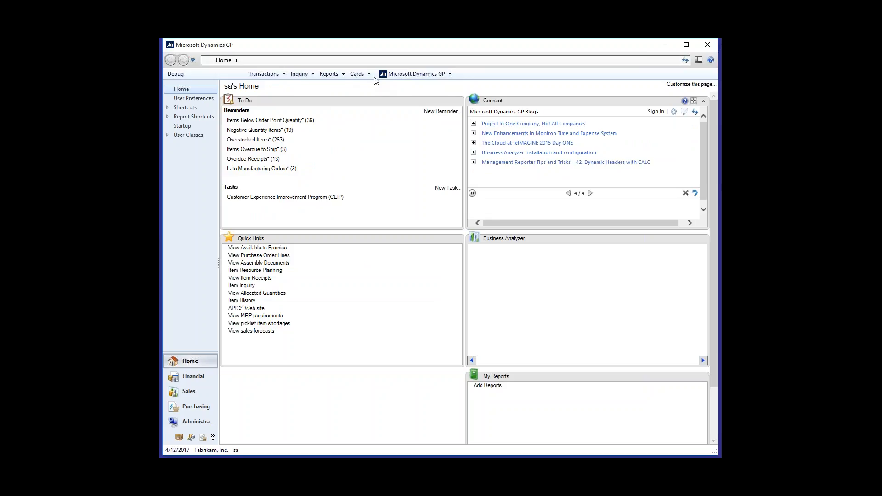
Step: Open Bank Deposit Entry, load the deposit for the UPTOWN TRUST checkbook and unmark all of its receipts
{"action": "left_click", "coordinate": [264, 74]}
{"action": "mouse_move", "coordinate": [275, 84]}
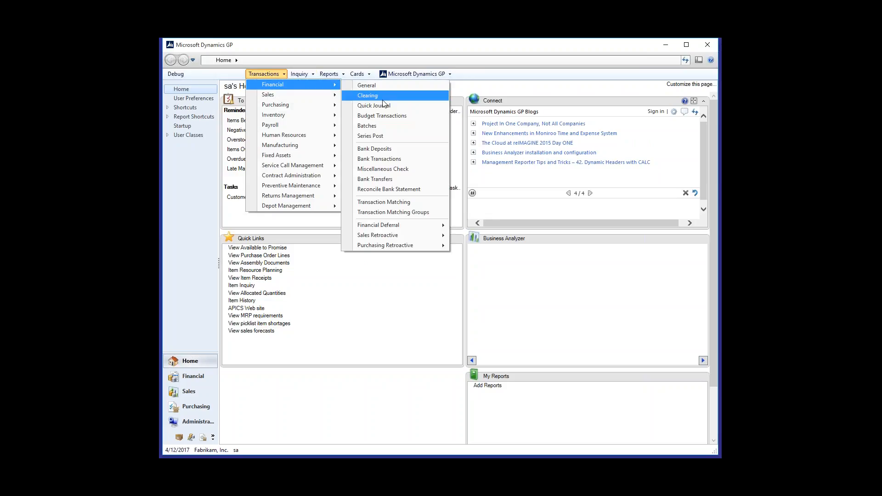
{"action": "left_click", "coordinate": [388, 149]}
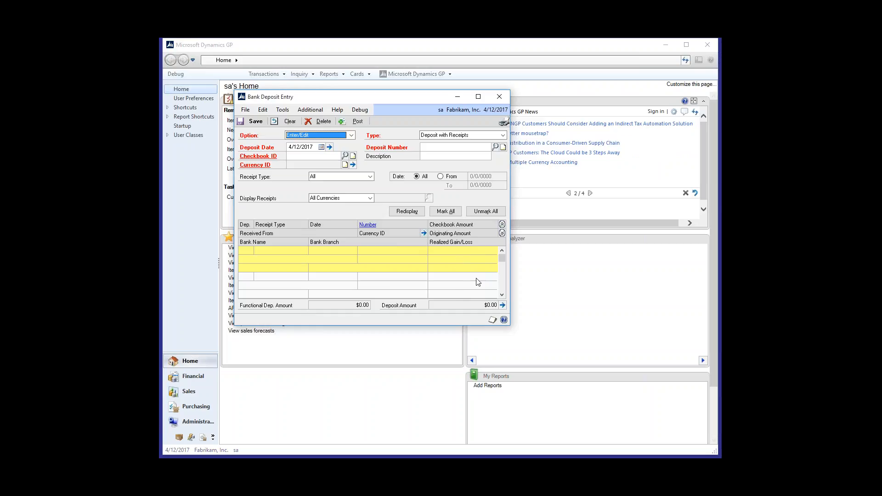
{"action": "left_click", "coordinate": [345, 155]}
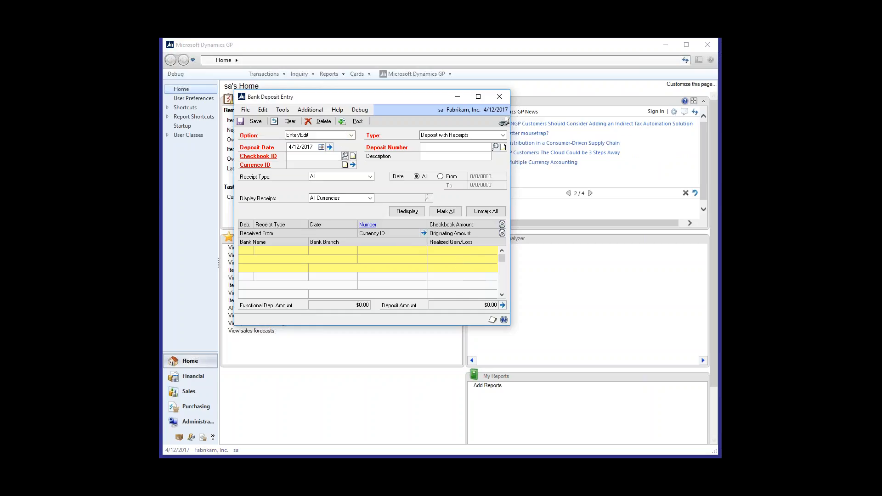
{"action": "left_click", "coordinate": [335, 211]}
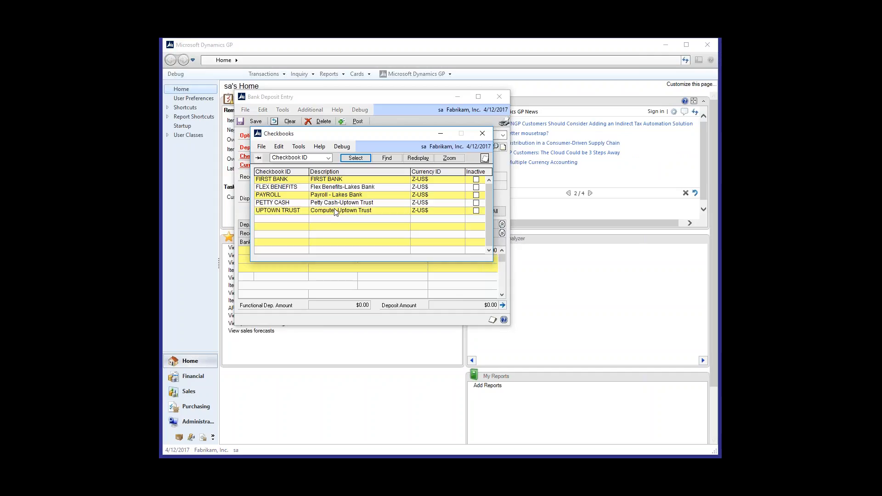
{"action": "double_click", "coordinate": [377, 211]}
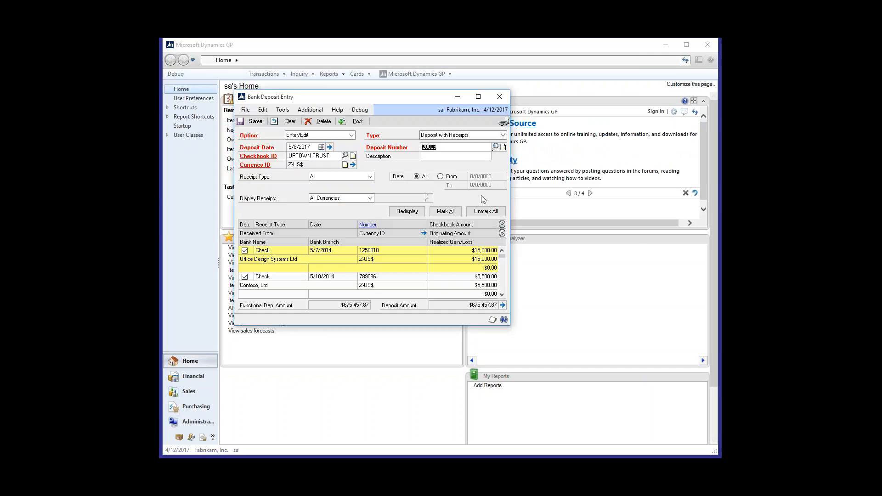
{"action": "left_click", "coordinate": [486, 211]}
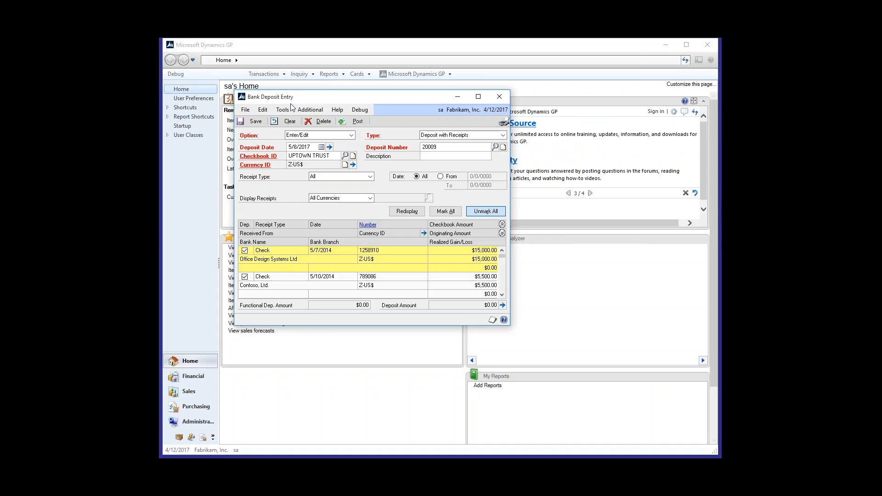
Step: Restrict the deposit's receipts to an amount of $1,139.70 with the advanced filters and mark the American Science Museum cash receipt
{"action": "left_click", "coordinate": [310, 109]}
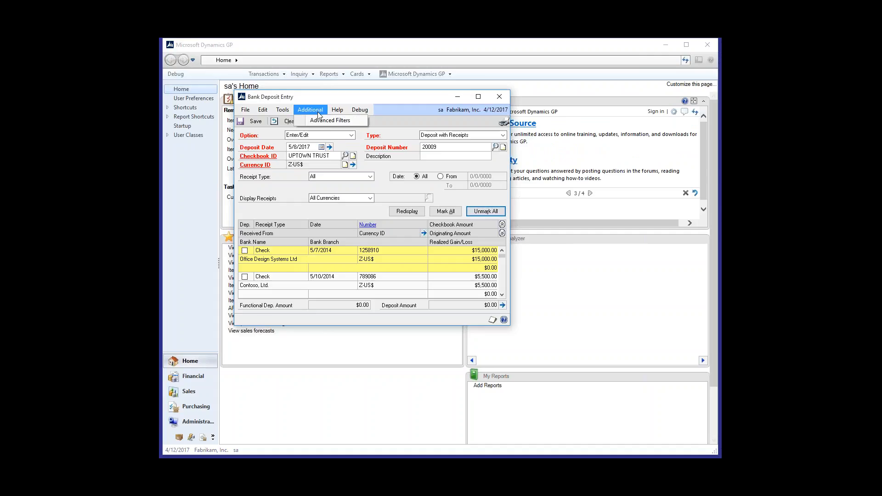
{"action": "left_click", "coordinate": [329, 120]}
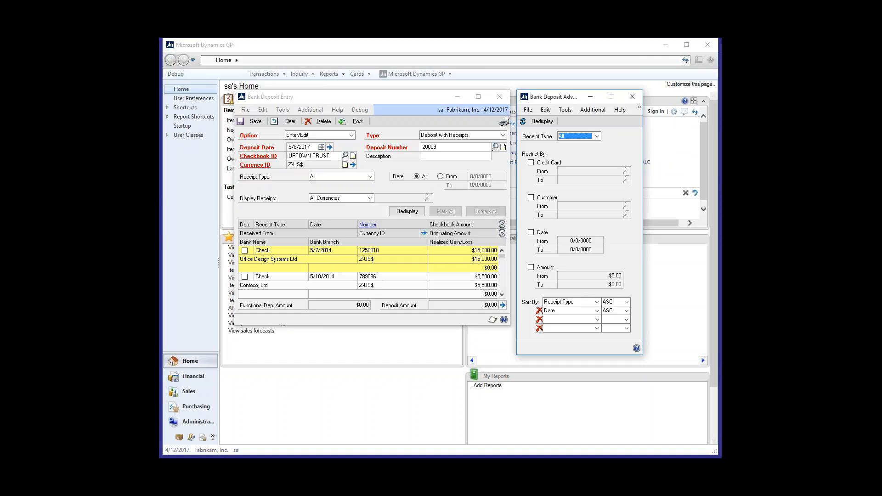
{"action": "left_click", "coordinate": [539, 269]}
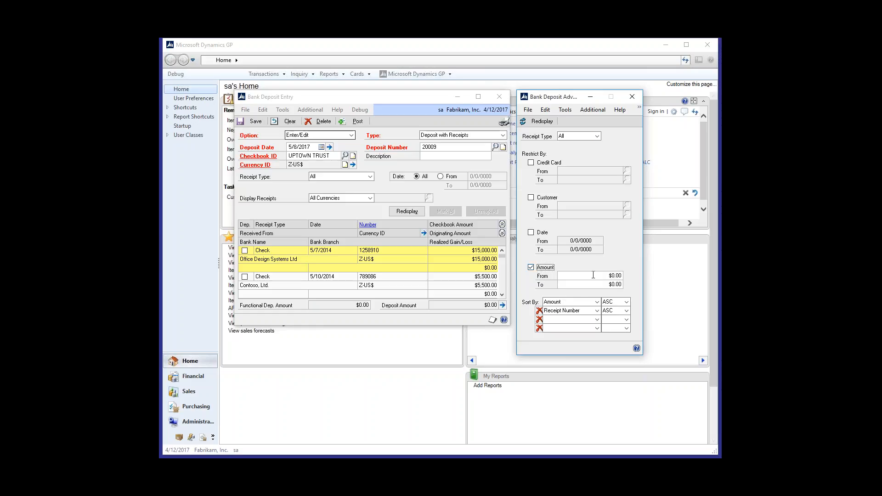
{"action": "left_click", "coordinate": [593, 274]}
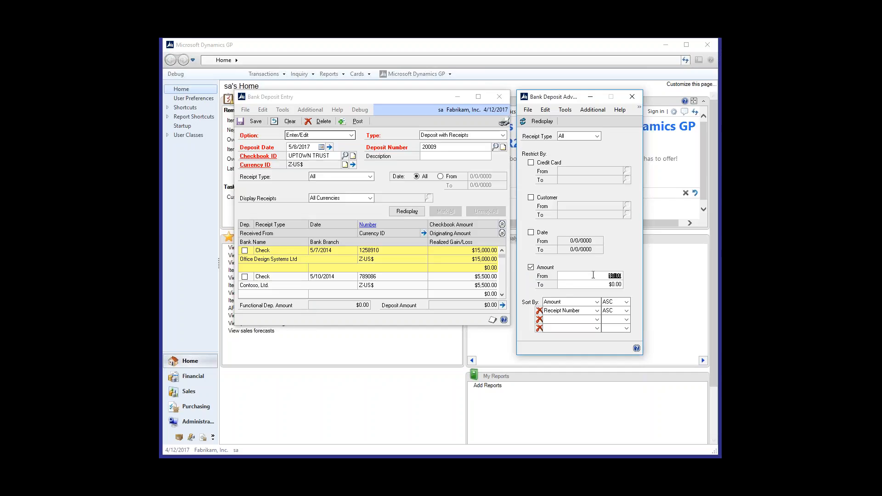
{"action": "type", "text": "1139"}
{"action": "key", "text": "Tab"}
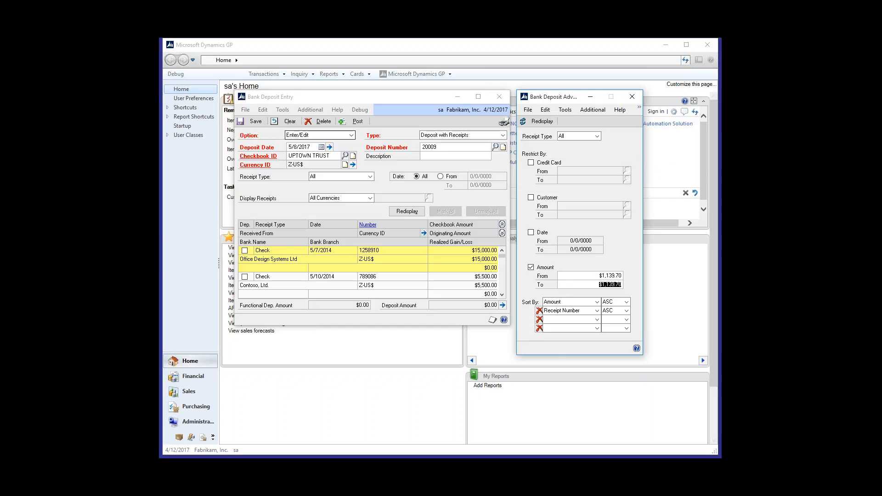
{"action": "left_click", "coordinate": [544, 121]}
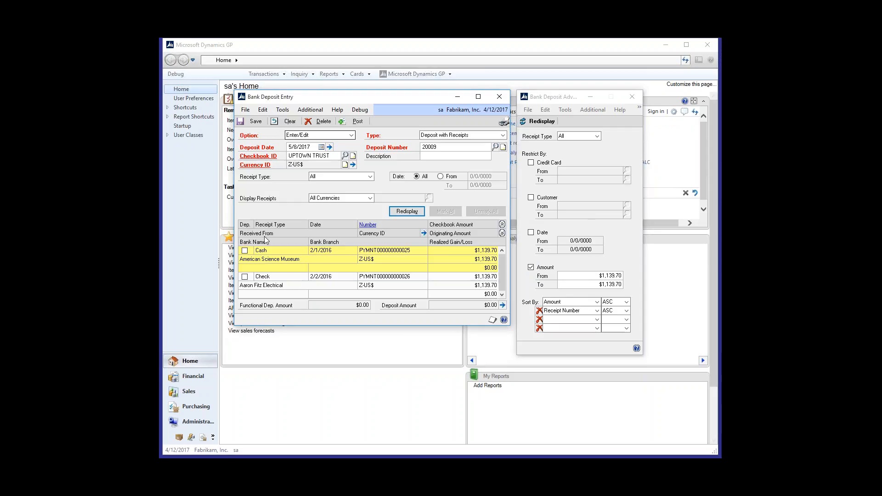
{"action": "left_click", "coordinate": [244, 251]}
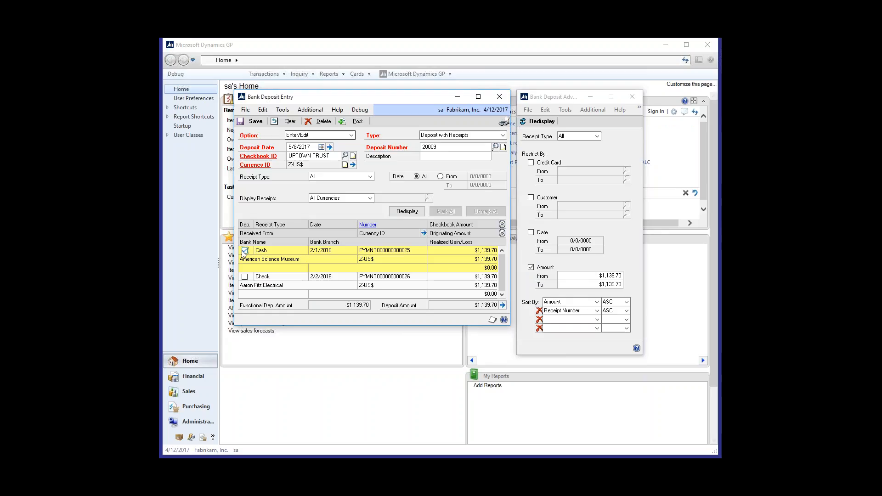
Step: Set both ends of the advanced filter's amount range to $12.00 and redisplay the receipts
{"action": "left_click", "coordinate": [585, 276]}
{"action": "type", "text": "7"}
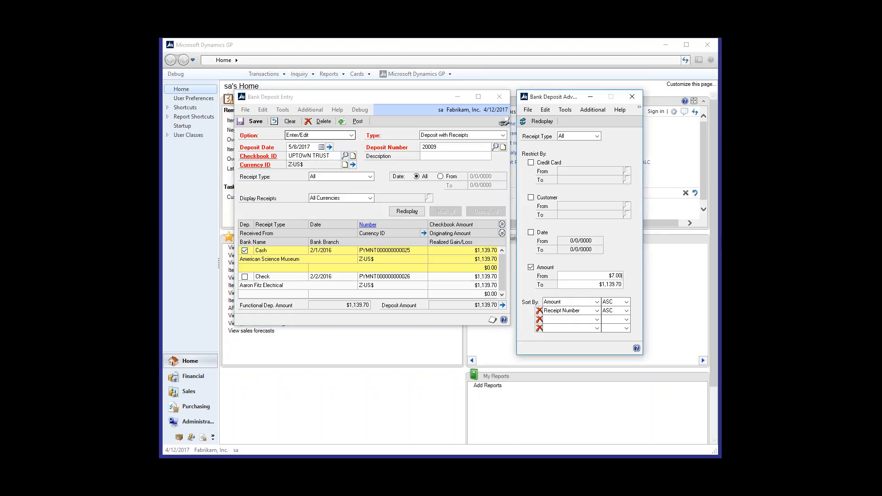
{"action": "type", "text": "00"}
{"action": "key", "text": "Tab"}
{"action": "type", "text": "12"}
{"action": "key", "text": "Tab"}
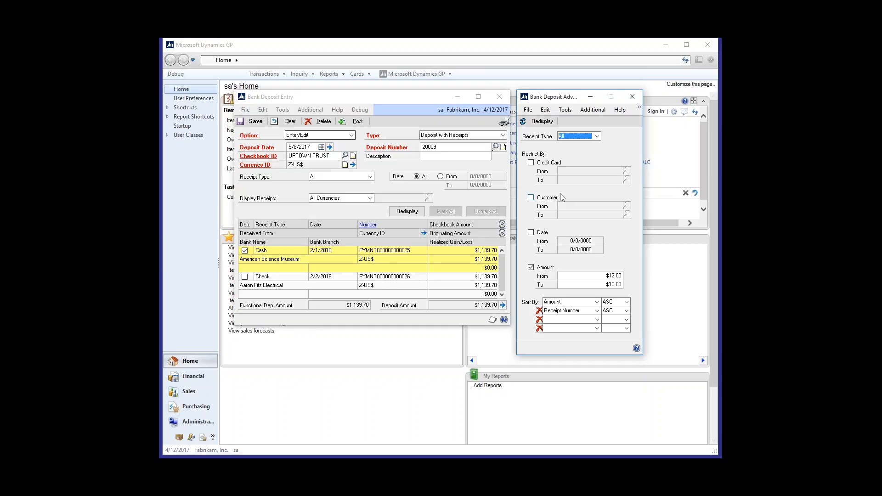
{"action": "left_click", "coordinate": [527, 122]}
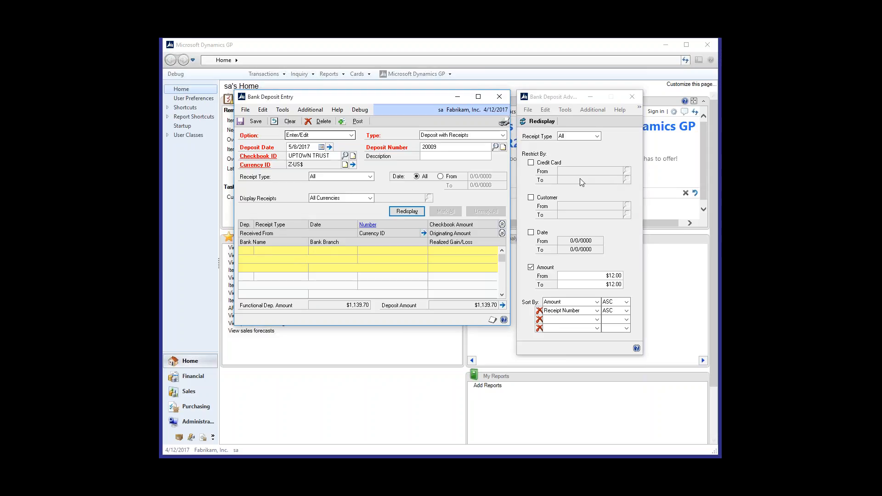
Step: Delete the UPTOWN TRUST bank deposit and close the advanced filters and Bank Deposit Entry
{"action": "left_click", "coordinate": [323, 124]}
{"action": "left_click", "coordinate": [509, 289]}
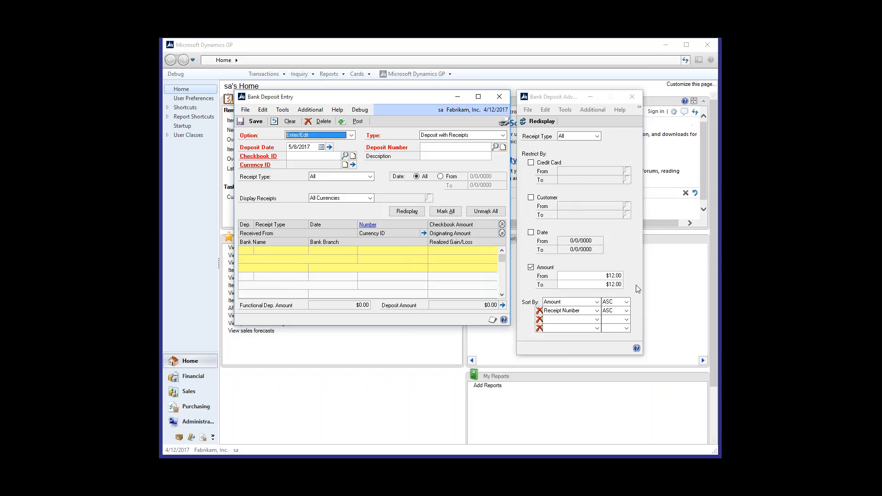
{"action": "left_click", "coordinate": [635, 98]}
{"action": "left_click", "coordinate": [635, 97]}
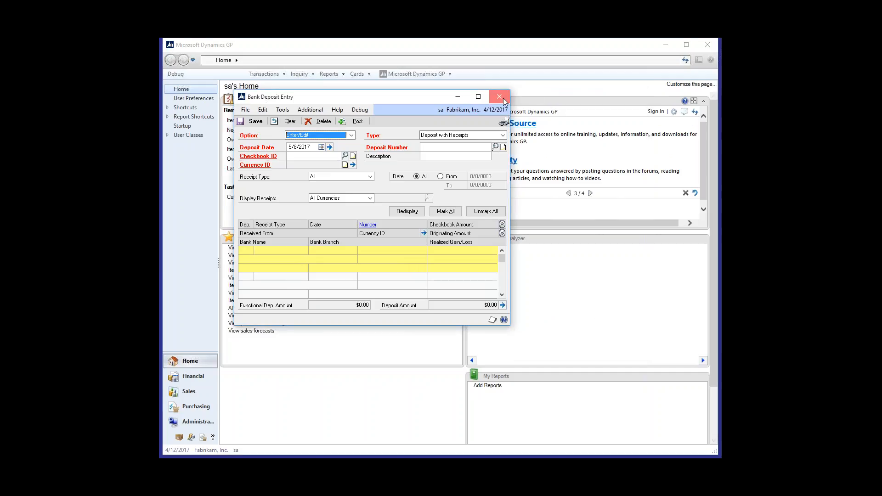
{"action": "left_click", "coordinate": [500, 97]}
Step: Open Purchase Order Entry from the purchasing transactions
{"action": "left_click", "coordinate": [271, 74]}
{"action": "mouse_move", "coordinate": [285, 106]}
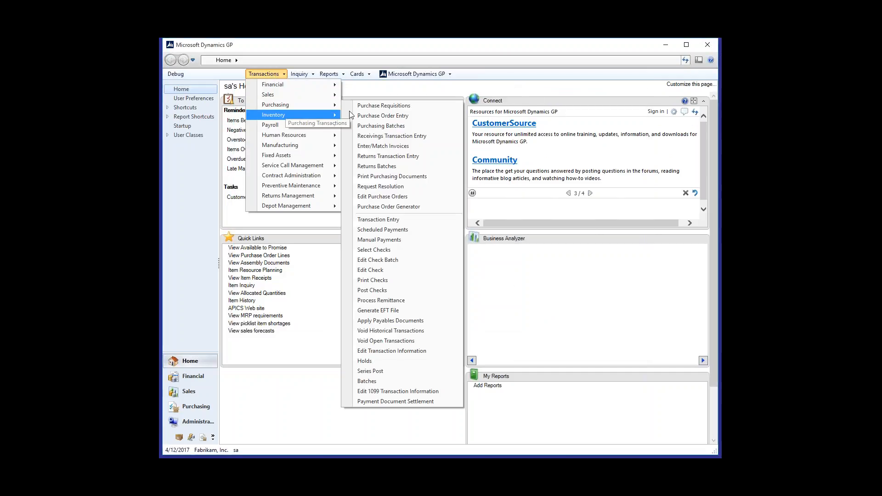
{"action": "left_click", "coordinate": [368, 115]}
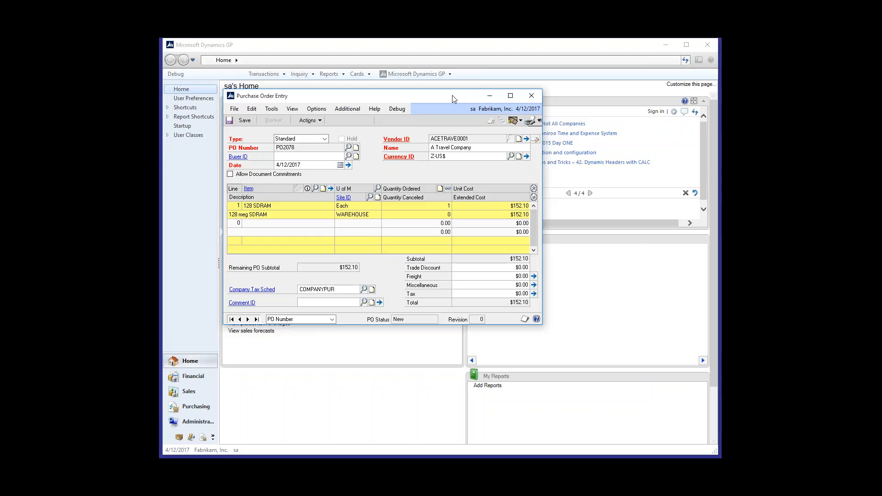
Step: Enter item 128SDRAM on the second line of the A Travel Company purchase order and continue without adding it as an item number
{"action": "left_click", "coordinate": [254, 223]}
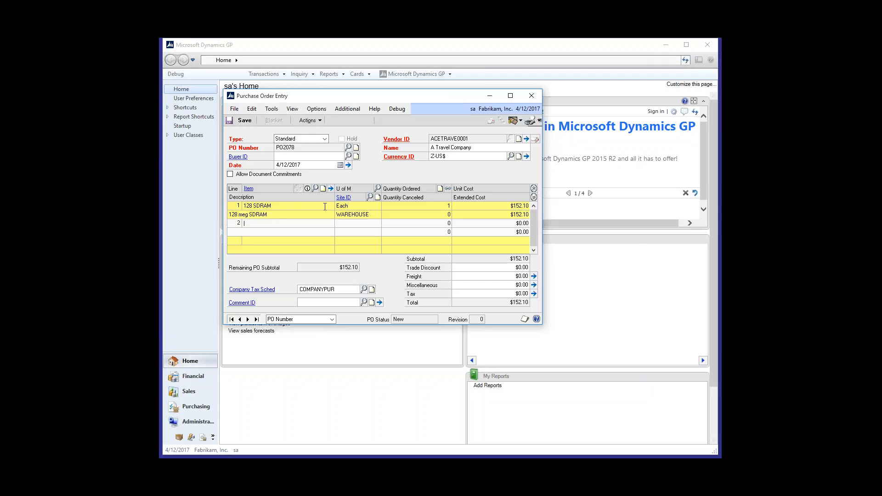
{"action": "type", "text": "128"}
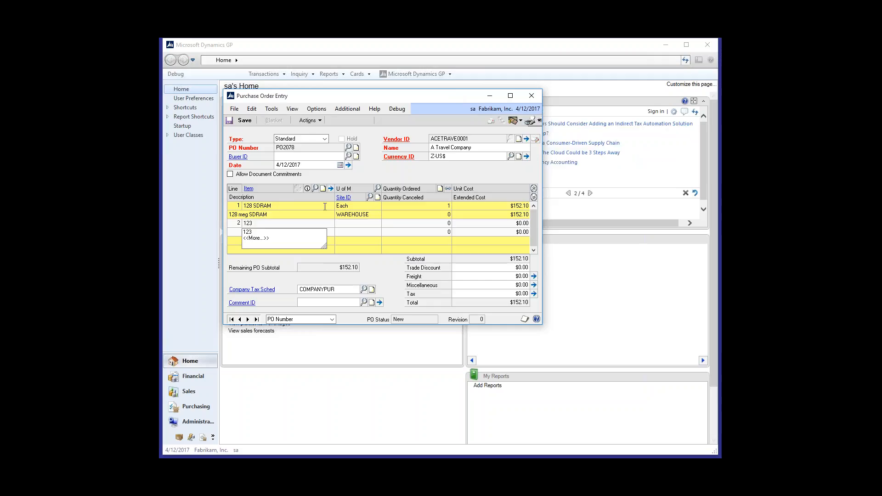
{"action": "type", "text": "SDRAM"}
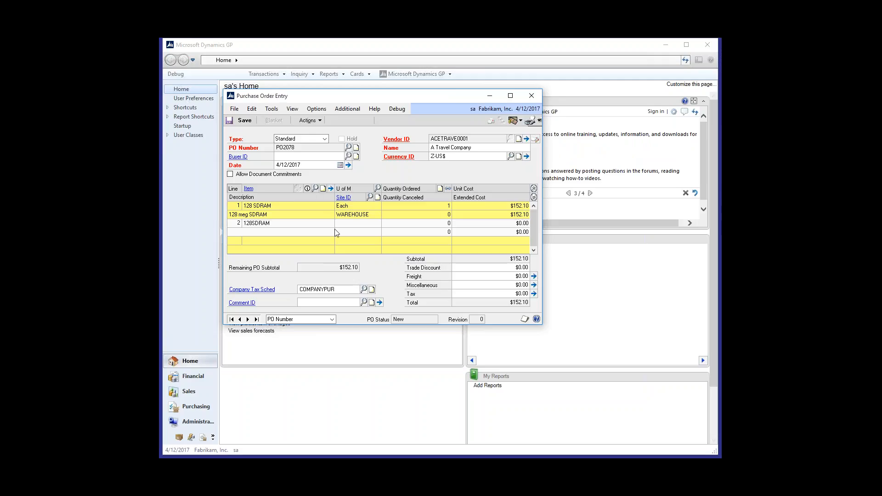
{"action": "key", "text": "Tab"}
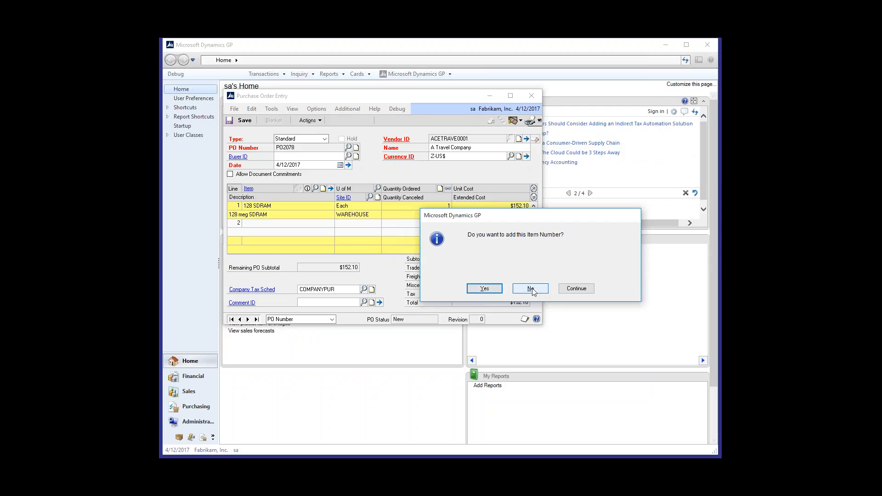
{"action": "left_click", "coordinate": [577, 289]}
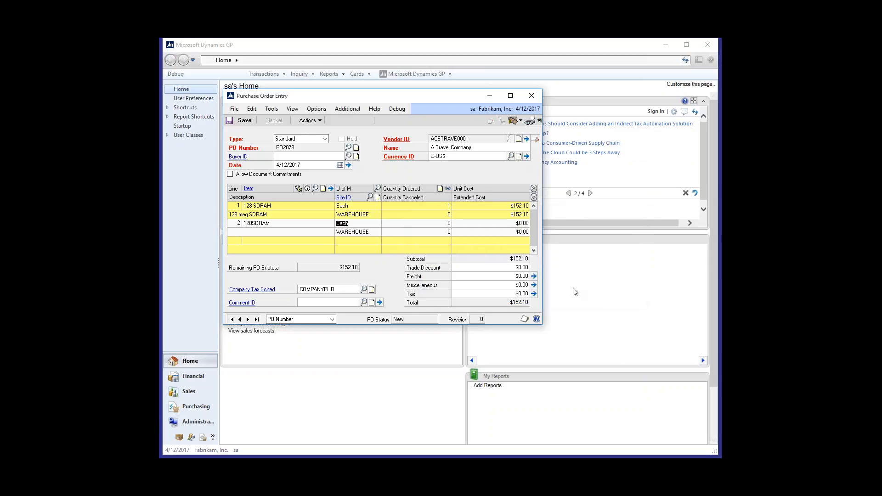
Step: Delete the 128SDRAM line from the purchase order and close Purchase Order Entry
{"action": "left_click", "coordinate": [271, 218]}
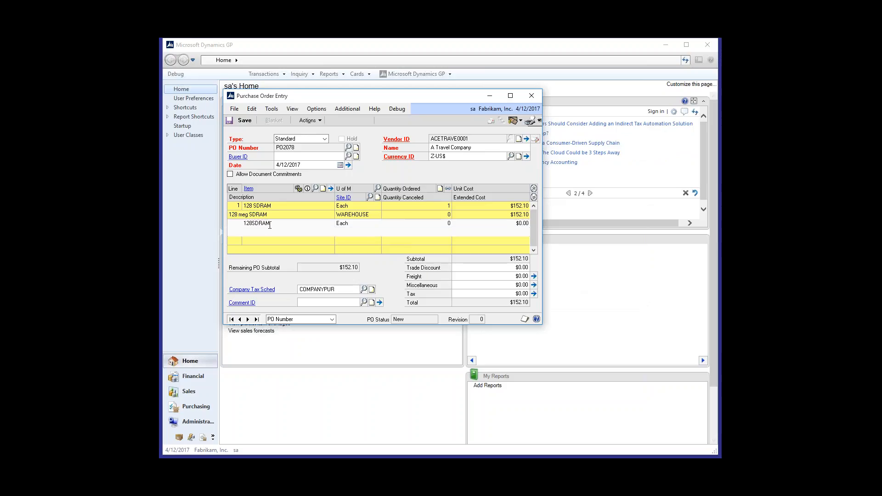
{"action": "left_click", "coordinate": [254, 109]}
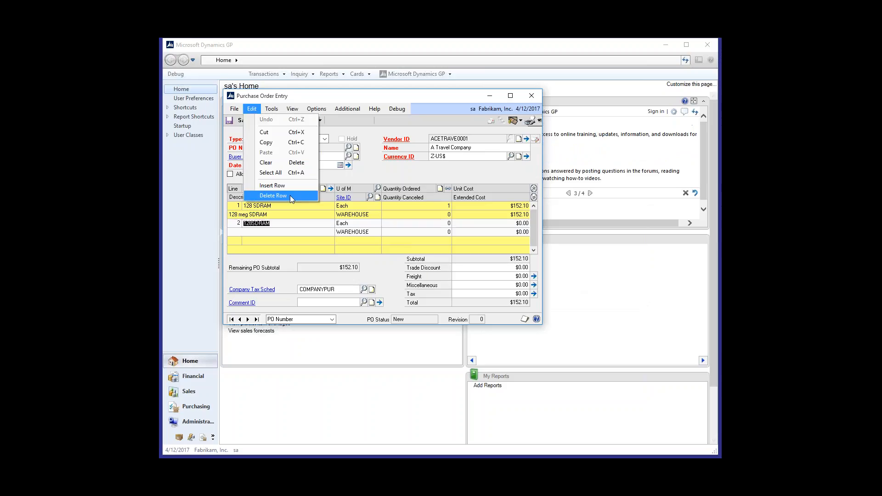
{"action": "left_click", "coordinate": [291, 195]}
{"action": "left_click", "coordinate": [511, 288]}
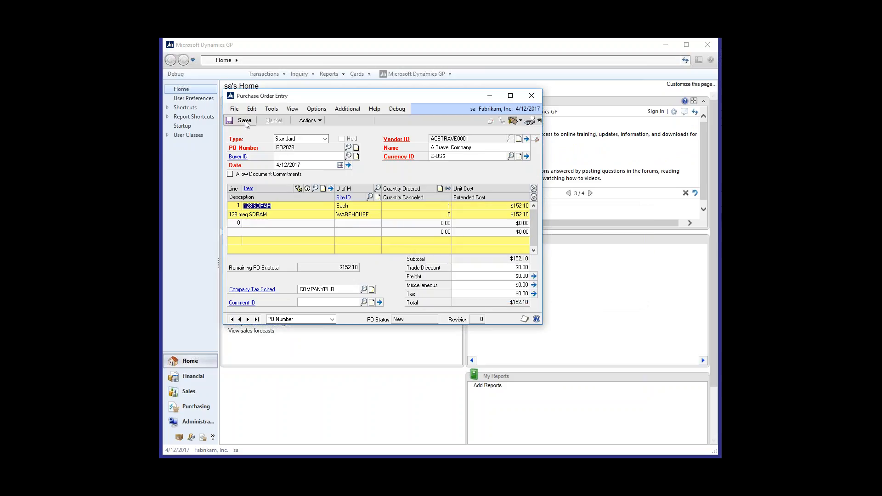
{"action": "left_click", "coordinate": [531, 96]}
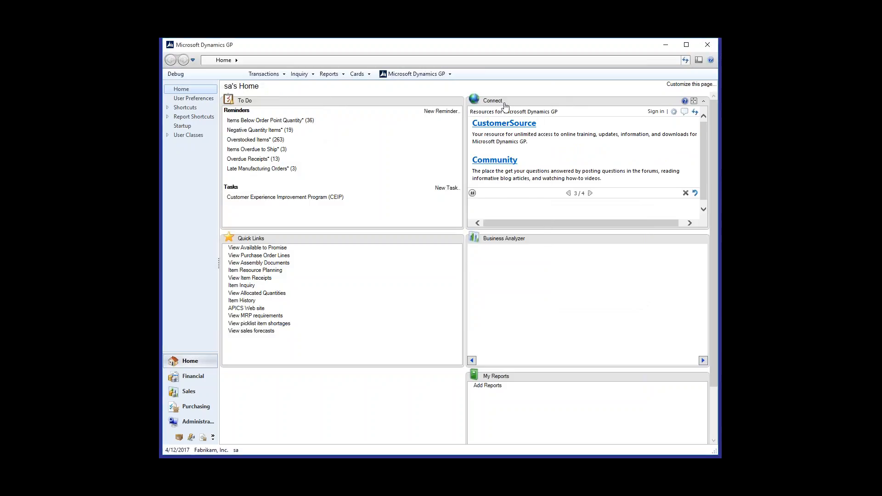
Step: Open Mass Batch Change and load the FULFIL query with its saved batch source and destination batch
{"action": "left_click", "coordinate": [272, 75]}
{"action": "left_click", "coordinate": [397, 76]}
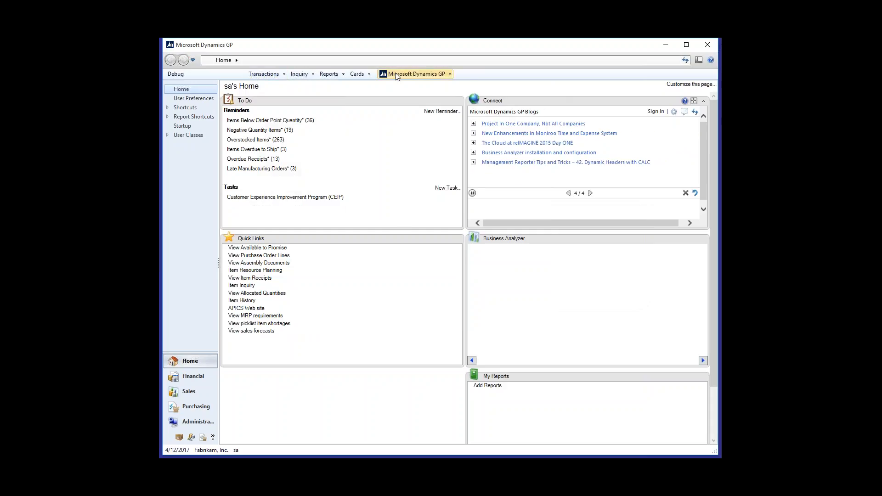
{"action": "mouse_move", "coordinate": [441, 118]}
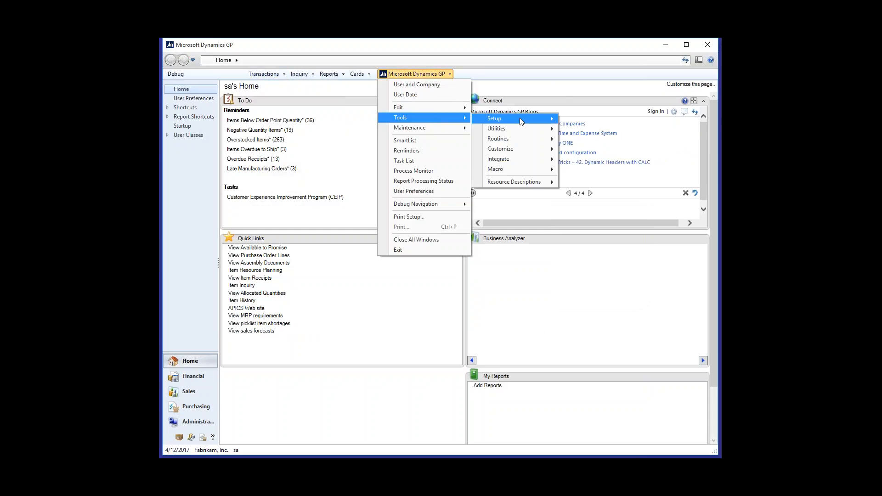
{"action": "mouse_move", "coordinate": [521, 120]}
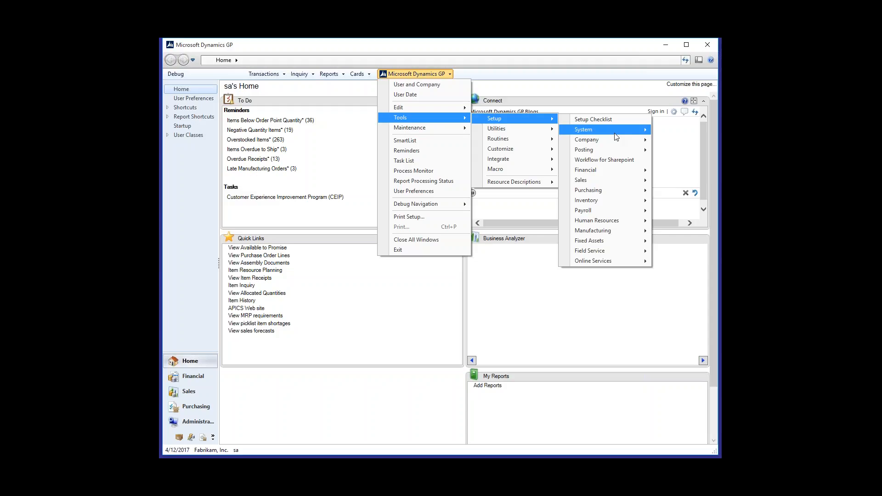
{"action": "mouse_move", "coordinate": [600, 170]}
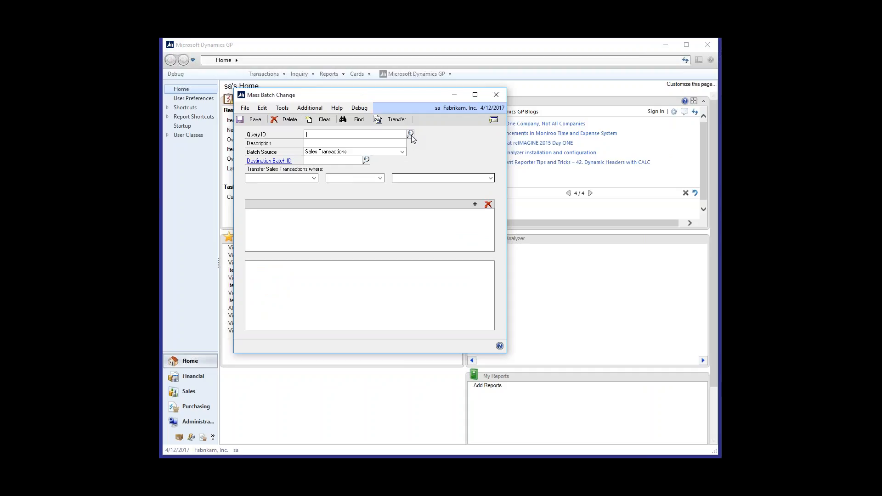
{"action": "left_click", "coordinate": [410, 134]}
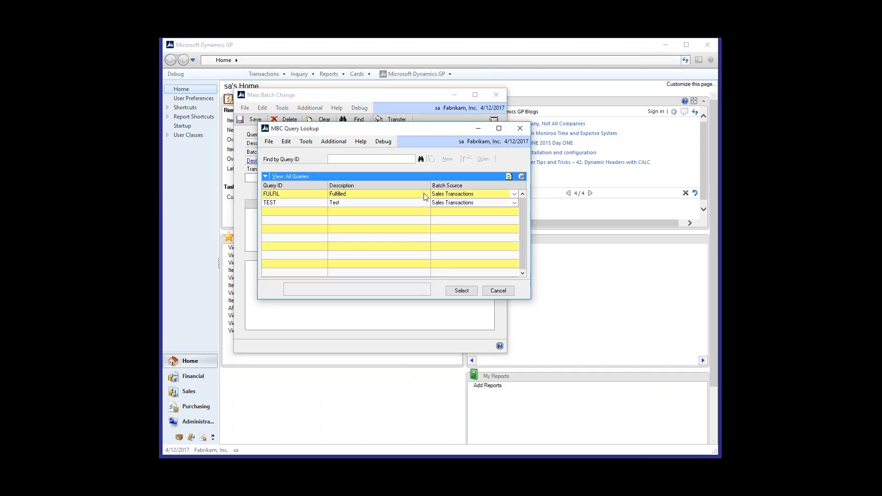
{"action": "double_click", "coordinate": [424, 193]}
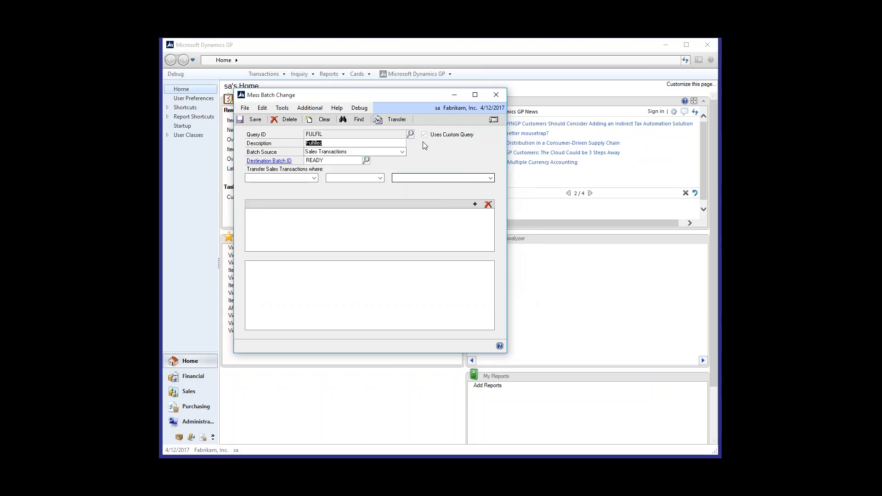
Step: Clear the FULFIL query, load the TEST query and select its Confirmation (UDF) condition
{"action": "left_click", "coordinate": [410, 135]}
{"action": "left_click", "coordinate": [530, 288]}
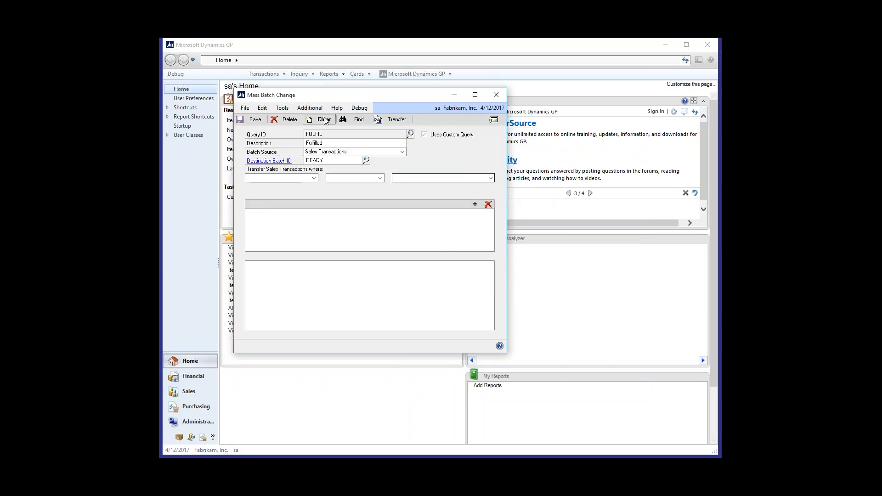
{"action": "left_click", "coordinate": [323, 121]}
{"action": "left_click", "coordinate": [412, 134]}
{"action": "left_click", "coordinate": [349, 203]}
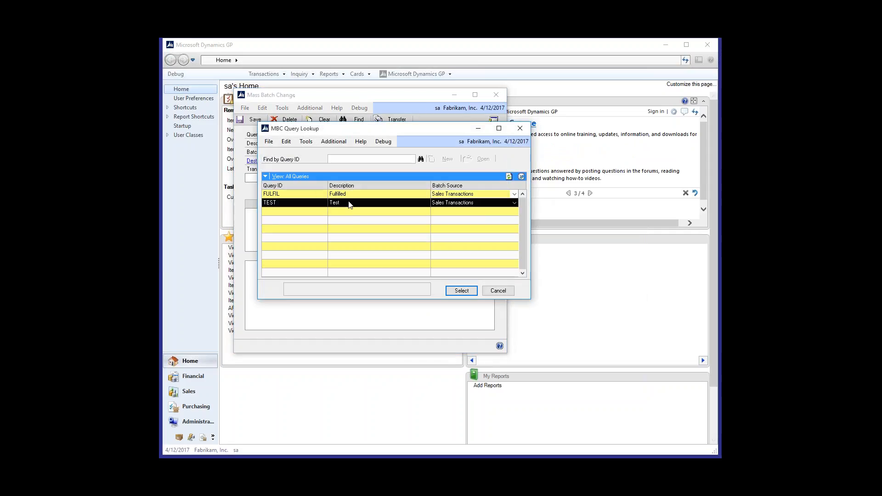
{"action": "double_click", "coordinate": [348, 203]}
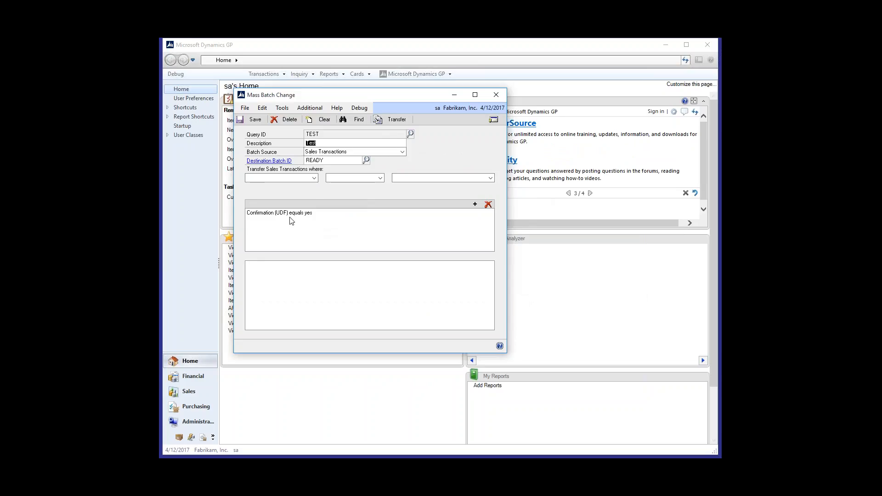
{"action": "left_click", "coordinate": [276, 216]}
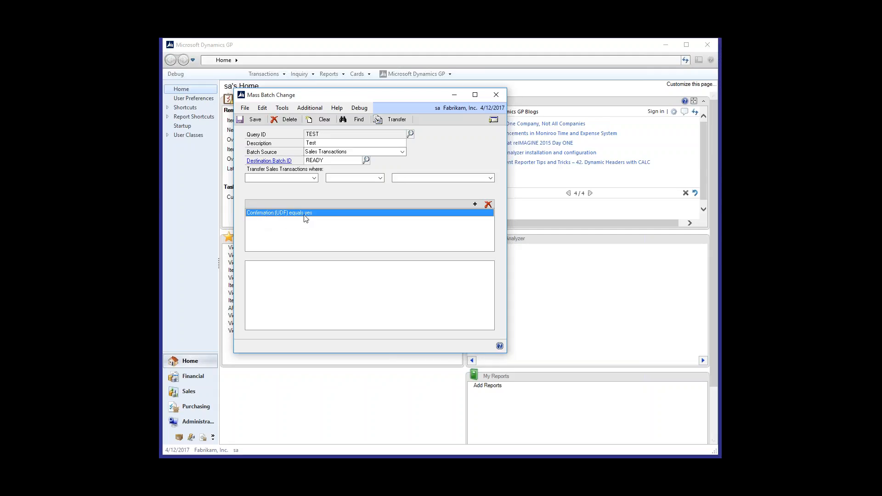
Step: Begin a transfer condition for the TEST query using Ordered by (UDF) with the equals operator, without entering a value
{"action": "left_click", "coordinate": [314, 179]}
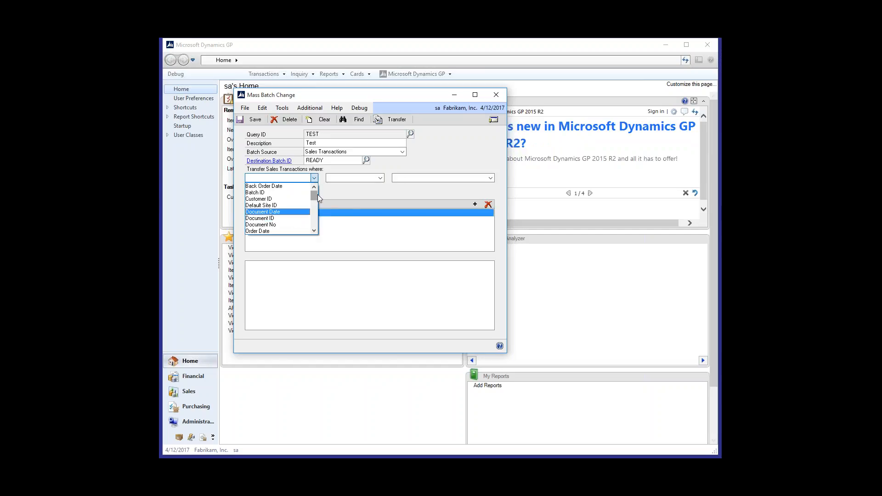
{"action": "scroll", "coordinate": [316, 194], "scroll_direction": "down", "scroll_amount": 2}
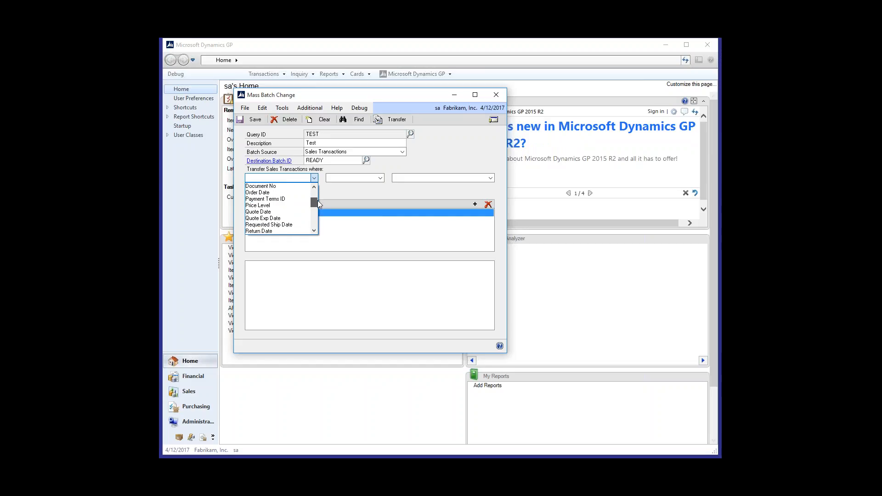
{"action": "scroll", "coordinate": [317, 205], "scroll_direction": "down", "scroll_amount": 5}
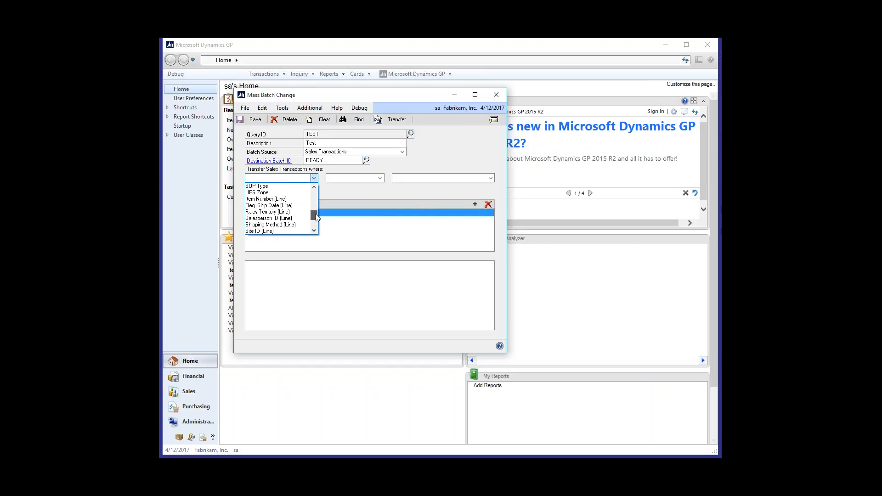
{"action": "left_click_drag", "start_coordinate": [315, 214], "coordinate": [315, 216]}
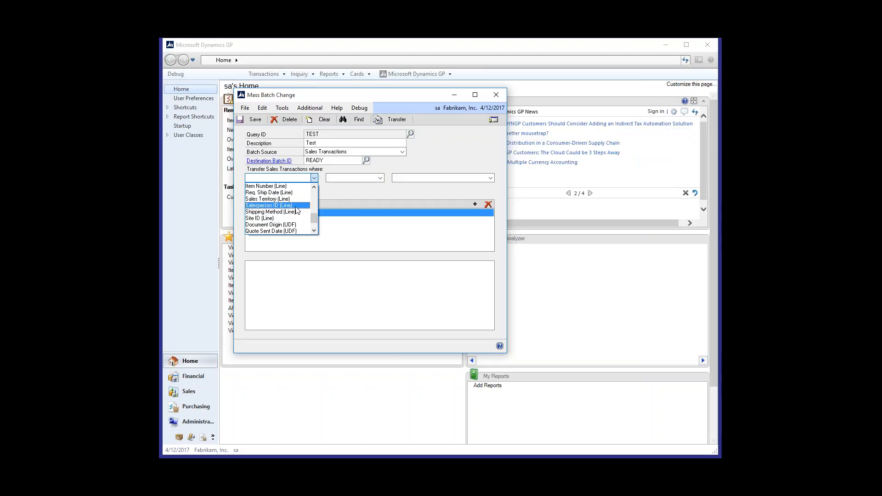
{"action": "scroll", "coordinate": [295, 232], "scroll_direction": "down", "scroll_amount": 3}
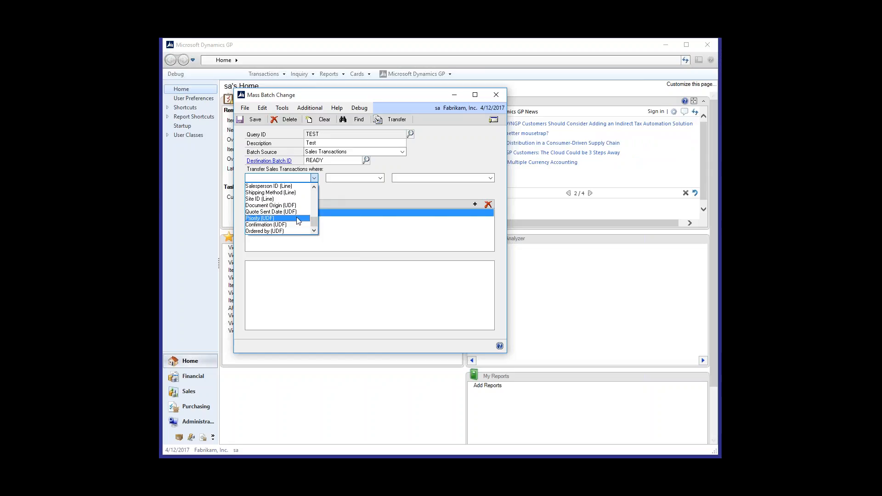
{"action": "left_click", "coordinate": [289, 231]}
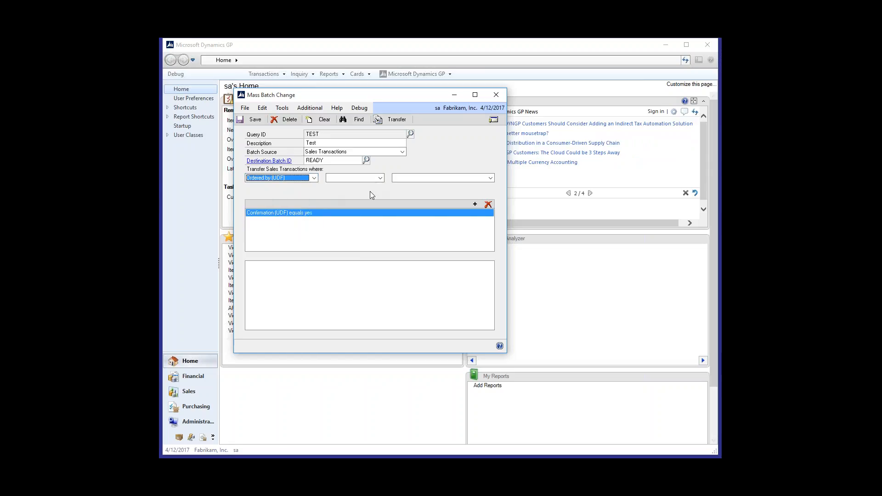
{"action": "left_click", "coordinate": [378, 178]}
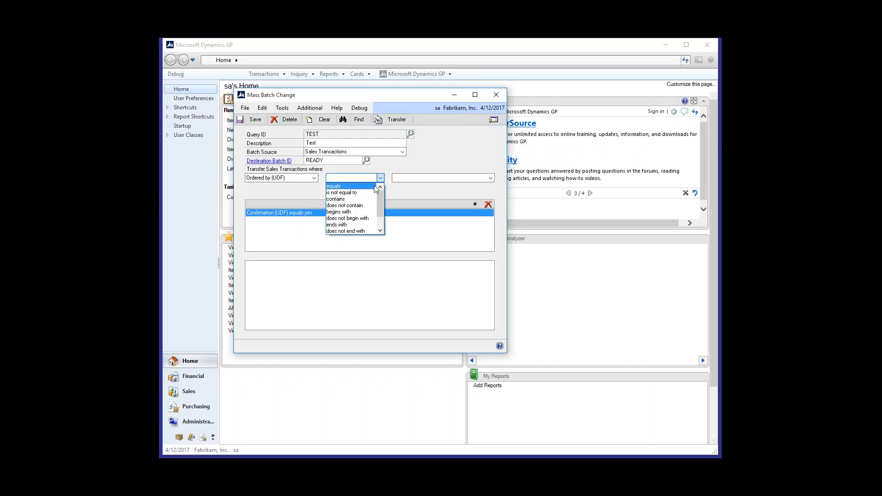
{"action": "left_click", "coordinate": [375, 186]}
{"action": "left_click", "coordinate": [490, 177]}
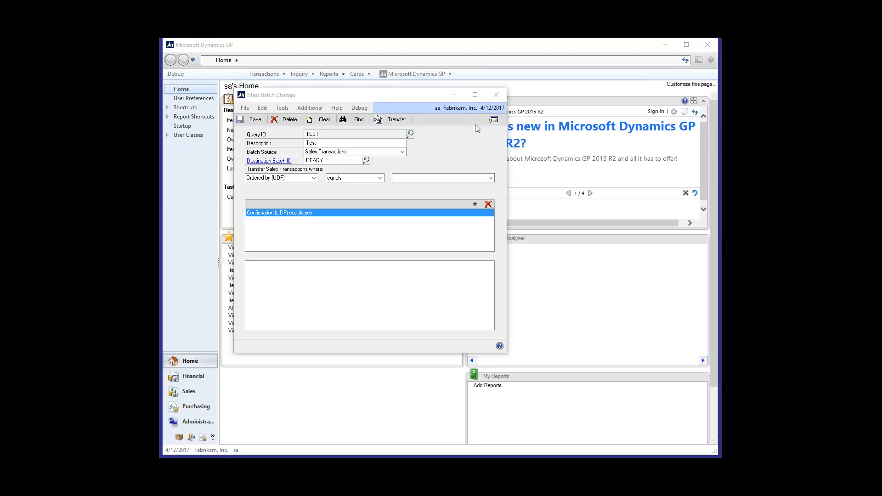
{"action": "left_click", "coordinate": [447, 142]}
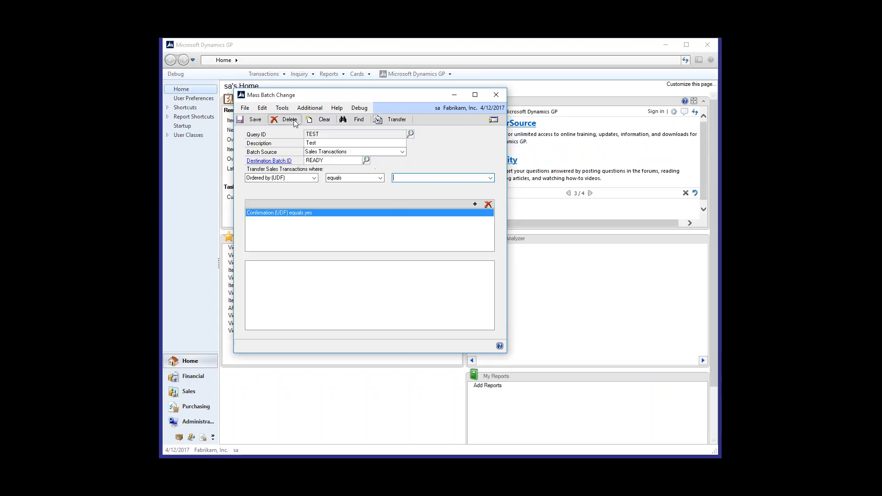
Step: Clear the entry, load the FULFIL query and review its SQL in the Custom Query window, closing that window when done
{"action": "left_click", "coordinate": [324, 120]}
{"action": "left_click", "coordinate": [410, 134]}
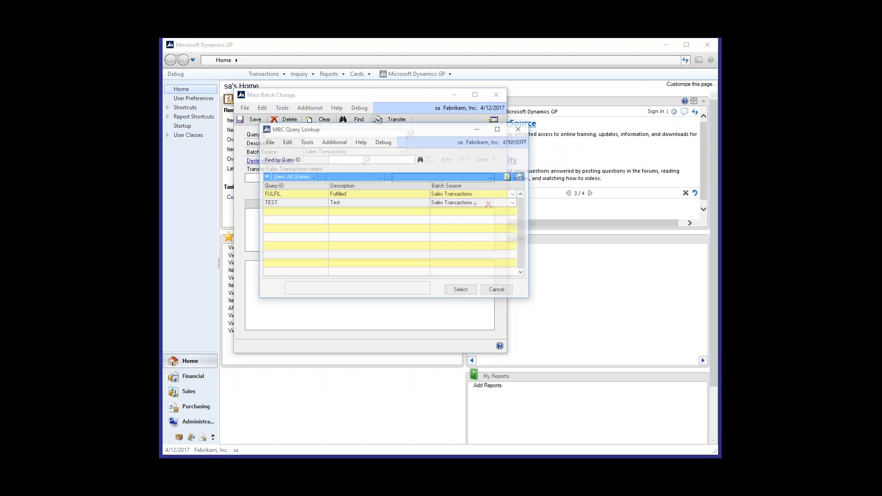
{"action": "double_click", "coordinate": [341, 193]}
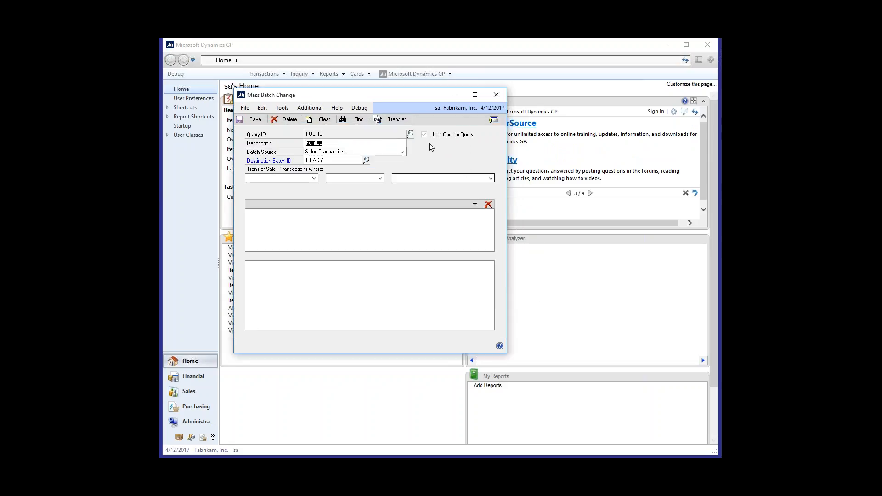
{"action": "left_click", "coordinate": [493, 119]}
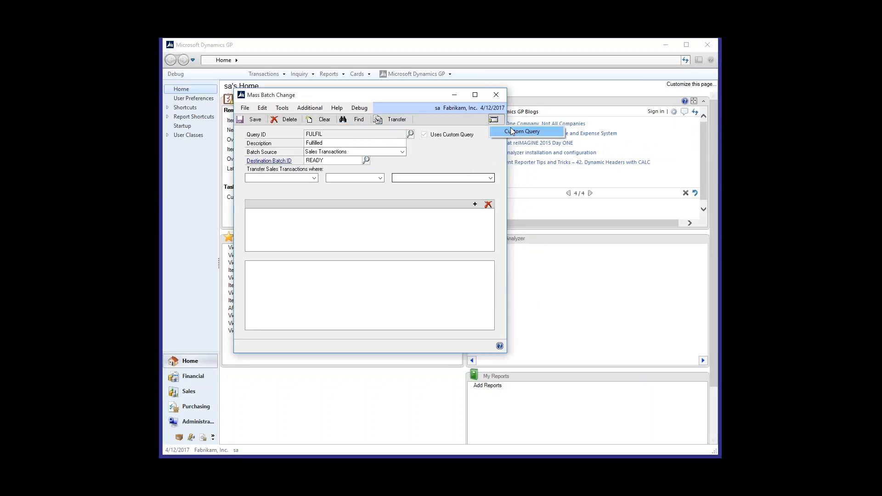
{"action": "left_click", "coordinate": [514, 132]}
{"action": "left_click_drag", "start_coordinate": [423, 93], "coordinate": [521, 111]}
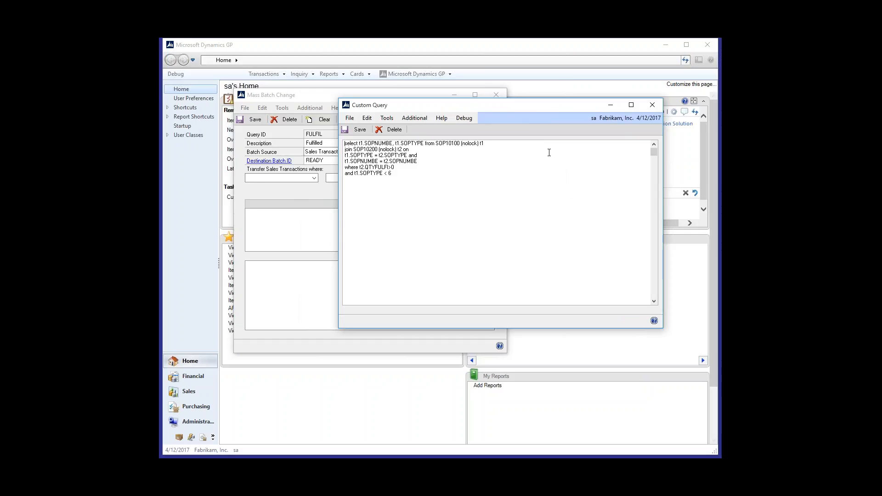
{"action": "left_click", "coordinate": [509, 196]}
{"action": "left_click", "coordinate": [652, 106]}
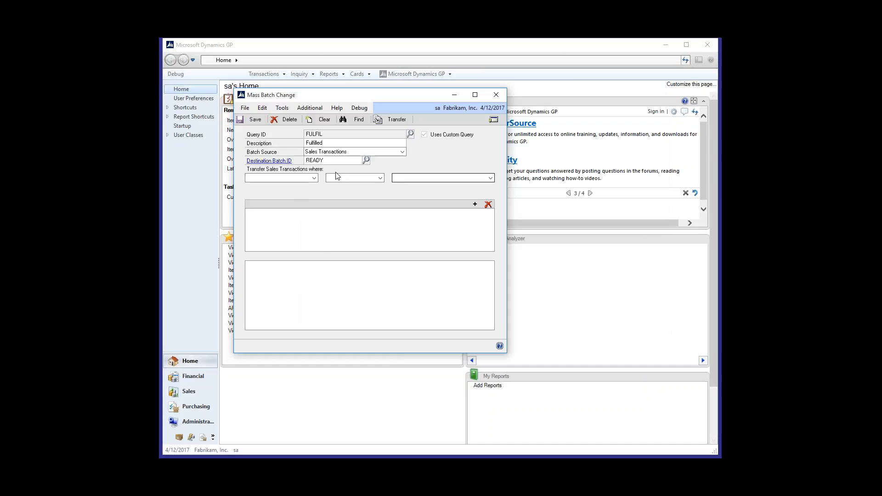
Step: Clear the FULFIL query, reload the TEST query and find the sales transactions that match its condition
{"action": "left_click", "coordinate": [410, 135]}
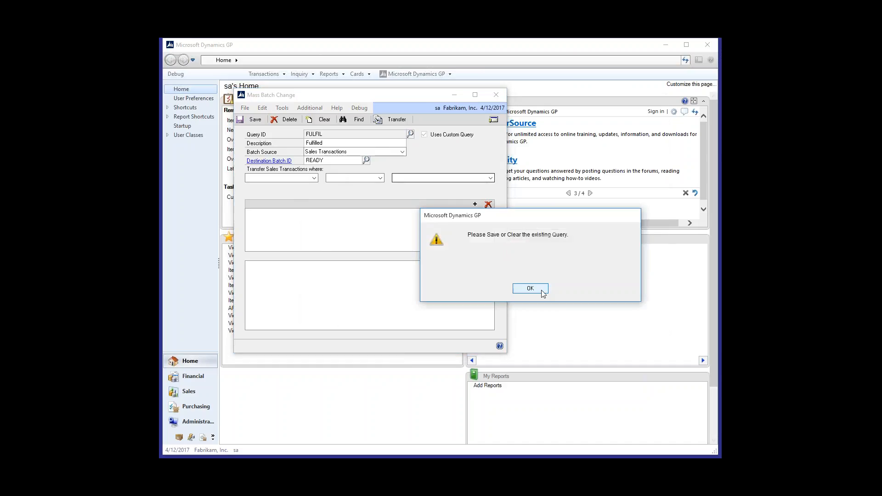
{"action": "key", "text": "Return"}
{"action": "left_click", "coordinate": [411, 134]}
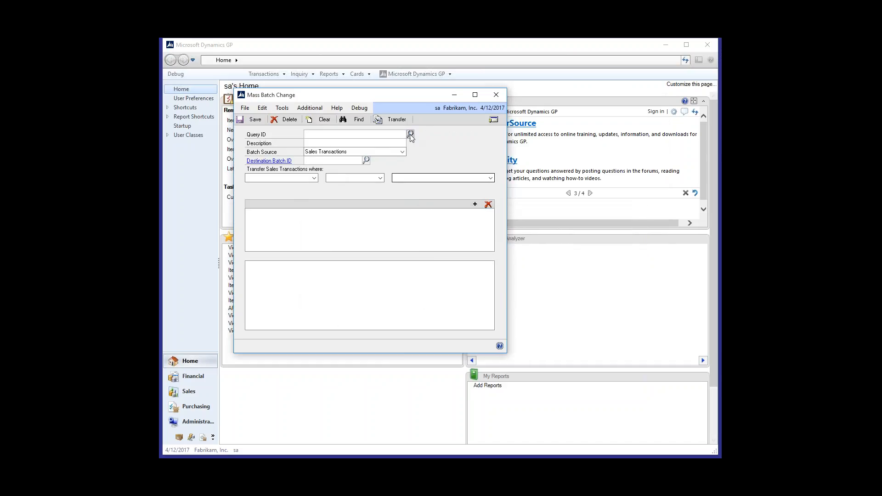
{"action": "double_click", "coordinate": [307, 204]}
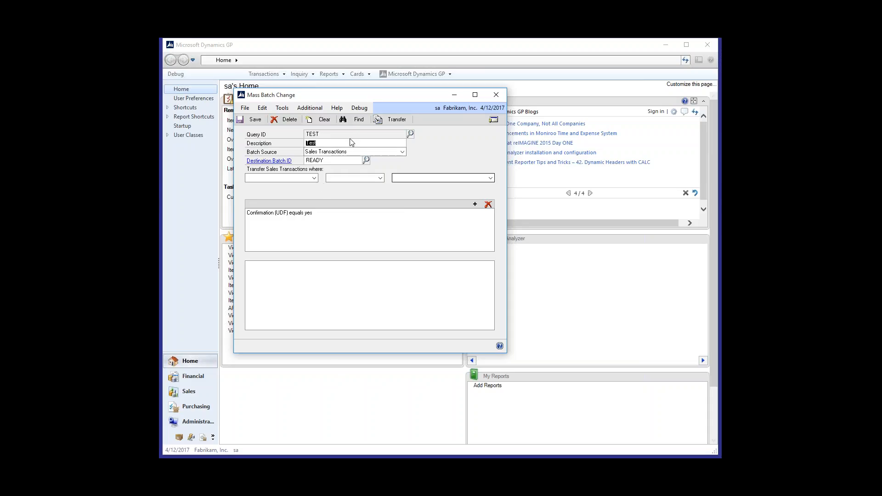
{"action": "left_click", "coordinate": [355, 121]}
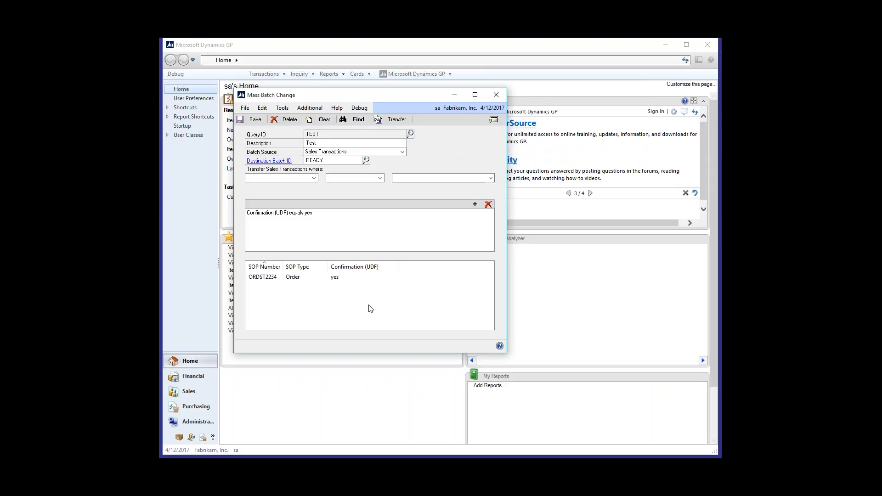
Step: Open the matching order from the results, deleting the invoice left open, and close Sales Transaction Entry after checking the order's batch
{"action": "left_click", "coordinate": [261, 278]}
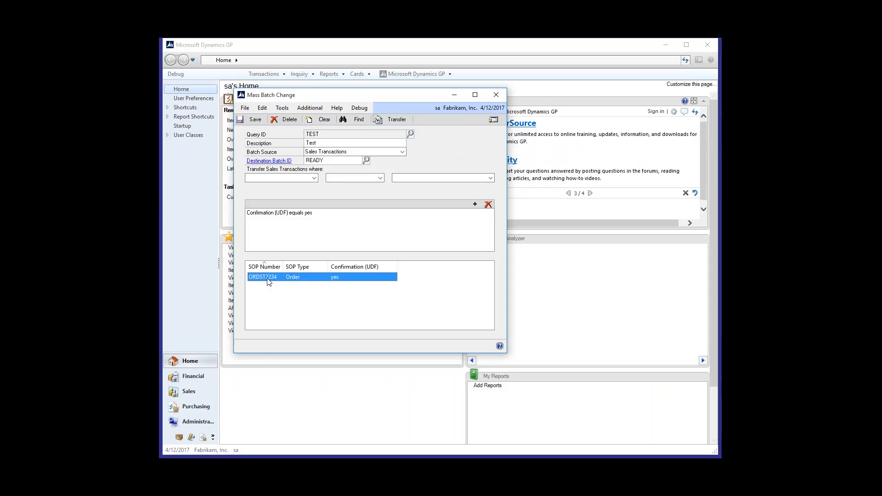
{"action": "double_click", "coordinate": [267, 278]}
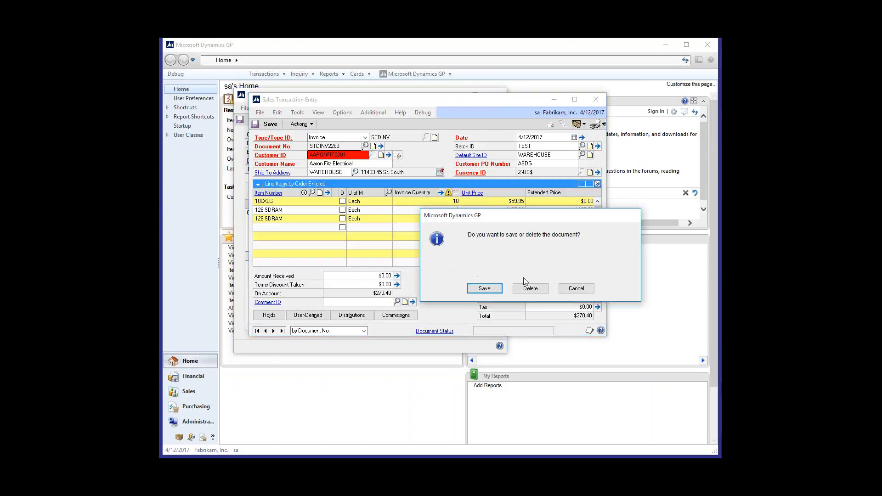
{"action": "left_click", "coordinate": [524, 285]}
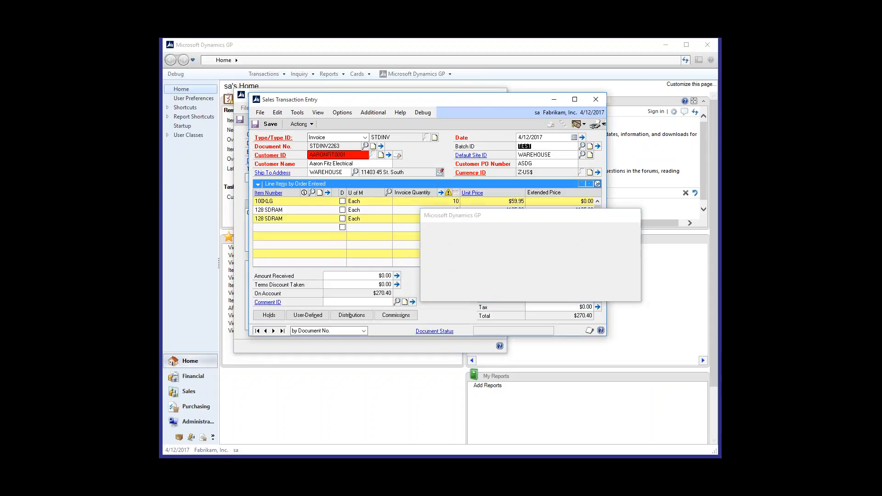
{"action": "left_click", "coordinate": [596, 99]}
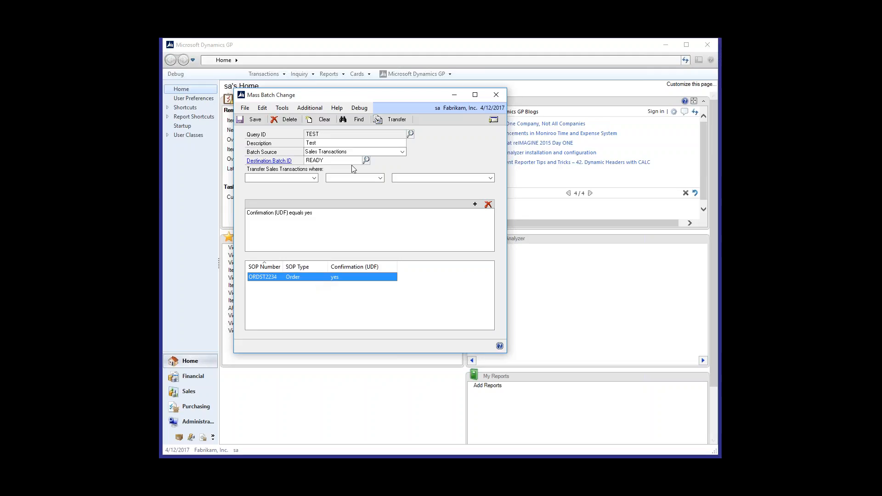
Step: Transfer the matching order to the READY batch and open it again from the search results to check its Batch ID
{"action": "left_click", "coordinate": [385, 122]}
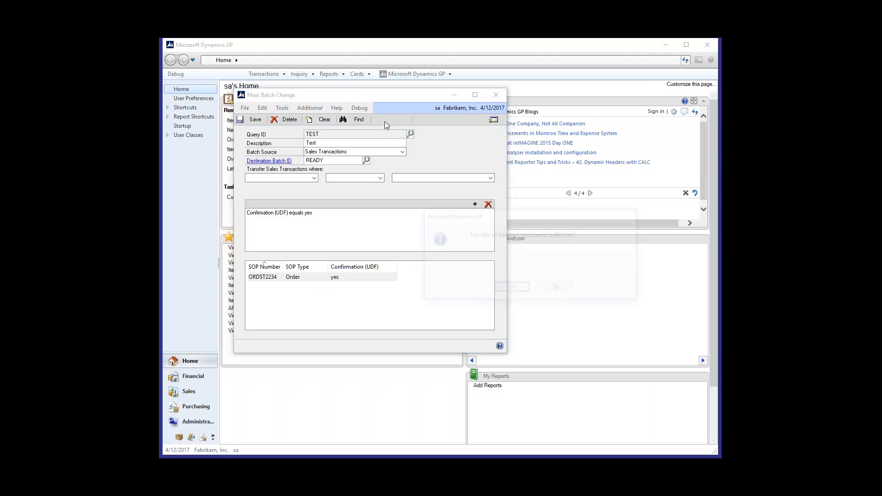
{"action": "left_click", "coordinate": [525, 292]}
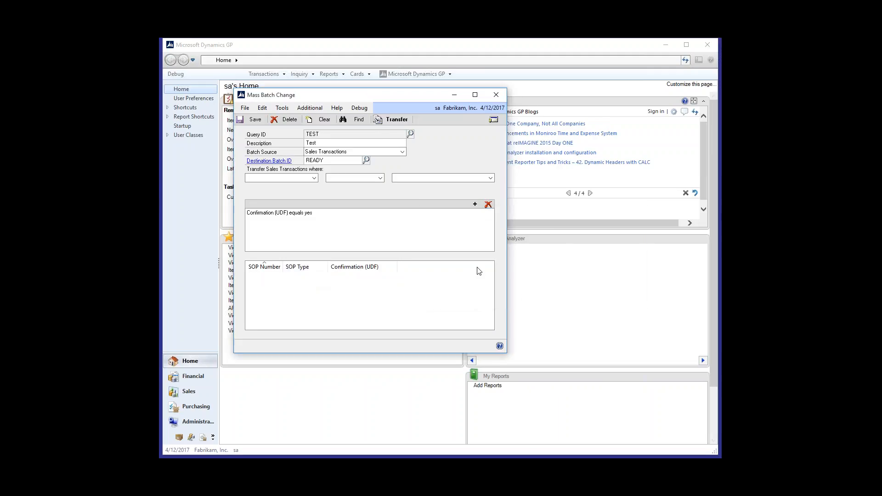
{"action": "left_click", "coordinate": [354, 120]}
{"action": "left_click", "coordinate": [257, 277]}
{"action": "double_click", "coordinate": [257, 277]}
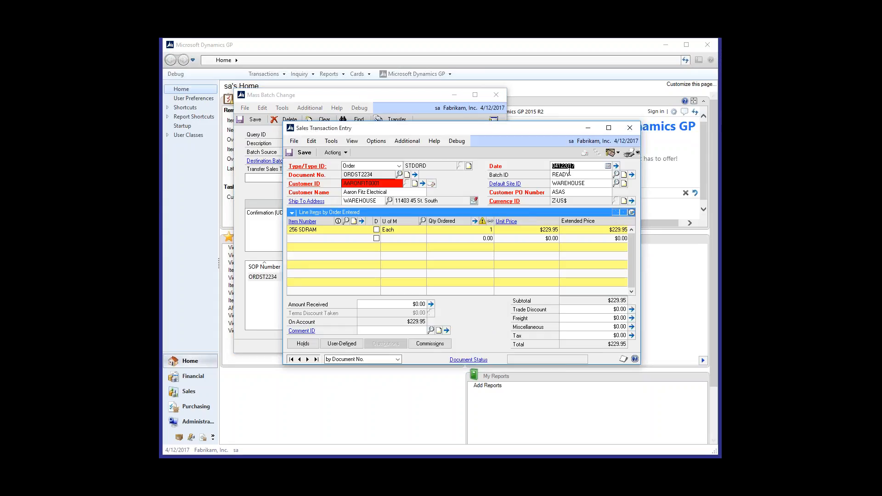
Step: Close the order in Sales Transaction Entry and close the Mass Batch Change window
{"action": "key", "text": "Tab"}
{"action": "left_click", "coordinate": [630, 129]}
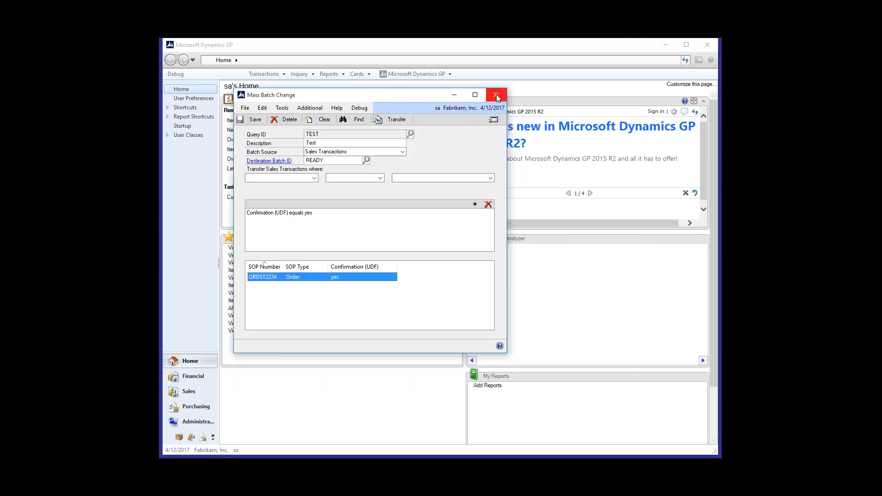
{"action": "left_click", "coordinate": [495, 96]}
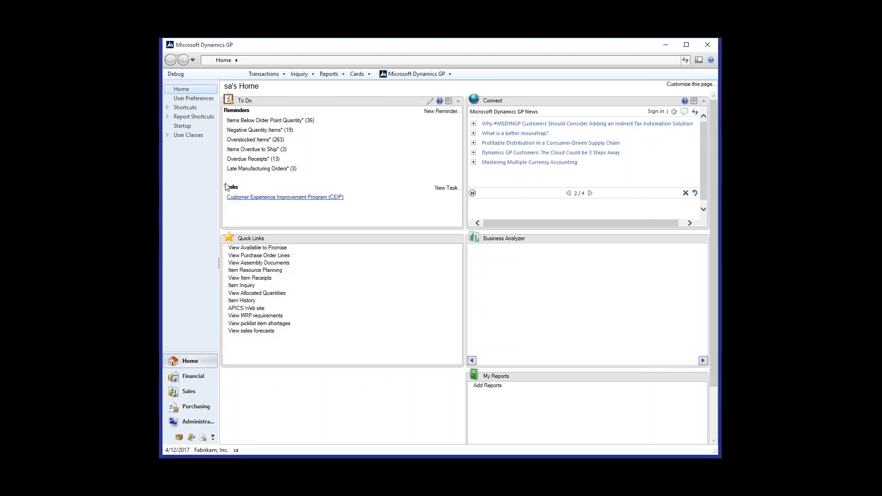
Step: Open Select Payables Checks from the purchasing transactions and add a new batch with the ID TEST
{"action": "left_click", "coordinate": [264, 73]}
{"action": "mouse_move", "coordinate": [288, 104]}
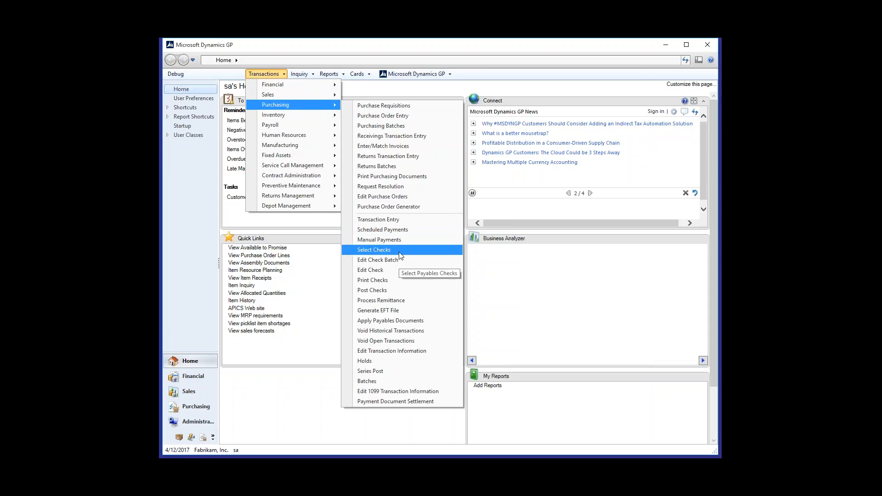
{"action": "left_click", "coordinate": [374, 250]}
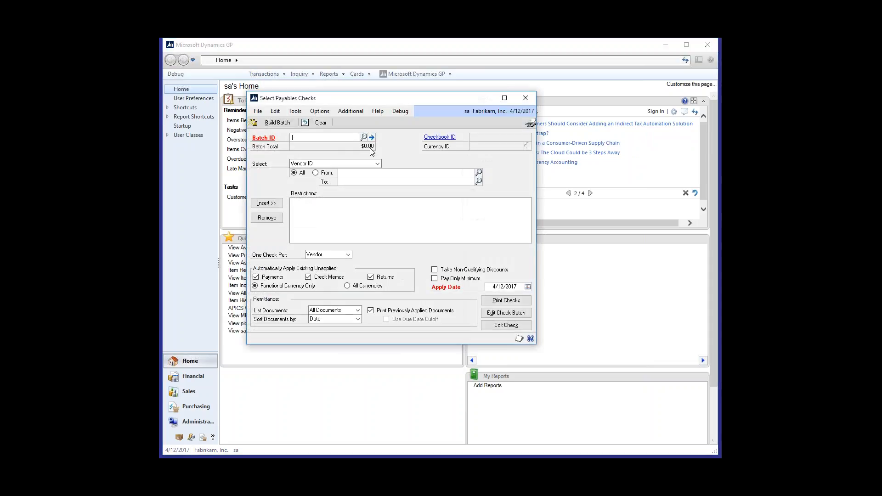
{"action": "type", "text": "TEST"}
{"action": "key", "text": "Tab"}
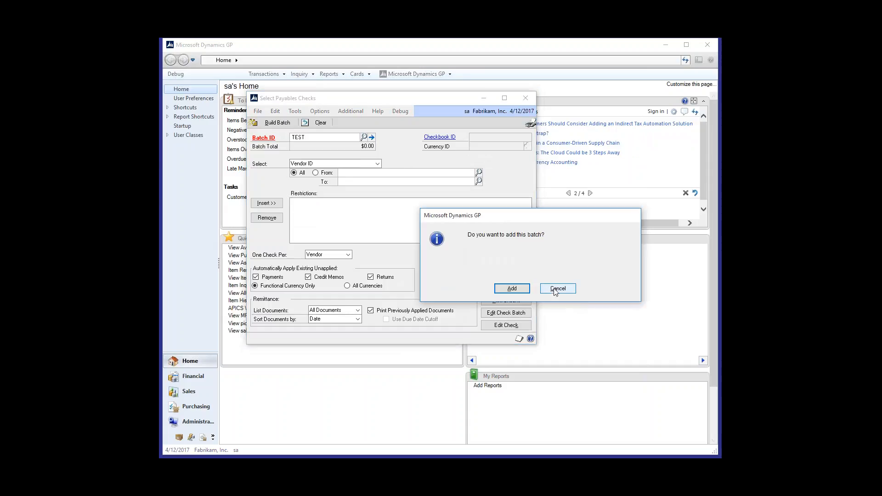
{"action": "left_click", "coordinate": [511, 288]}
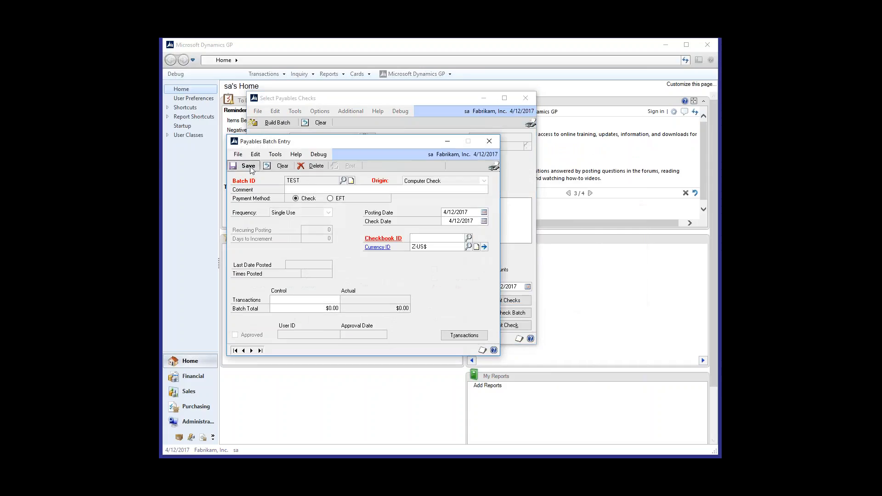
Step: Assign the FIRST BANK checkbook to the TEST payables batch and save the batch
{"action": "left_click", "coordinate": [249, 167]}
{"action": "left_click", "coordinate": [527, 289]}
{"action": "left_click", "coordinate": [468, 238]}
{"action": "left_click", "coordinate": [329, 180]}
{"action": "left_click", "coordinate": [245, 167]}
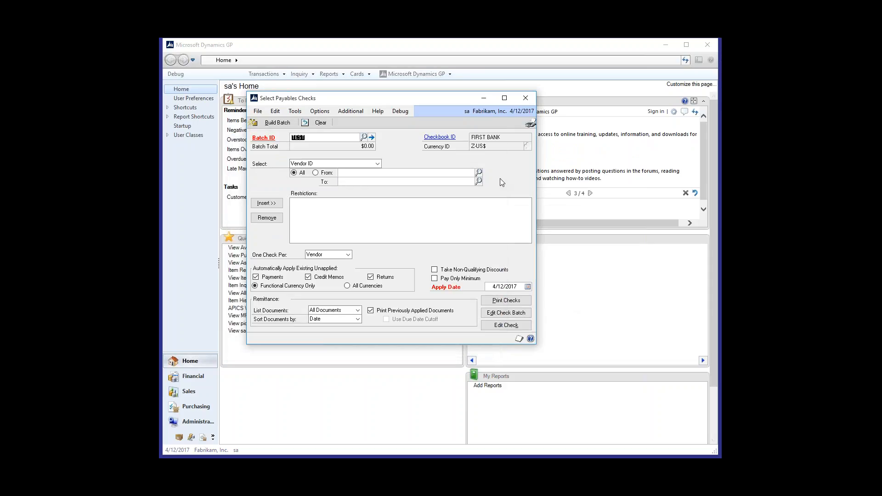
{"action": "key", "text": "Tab"}
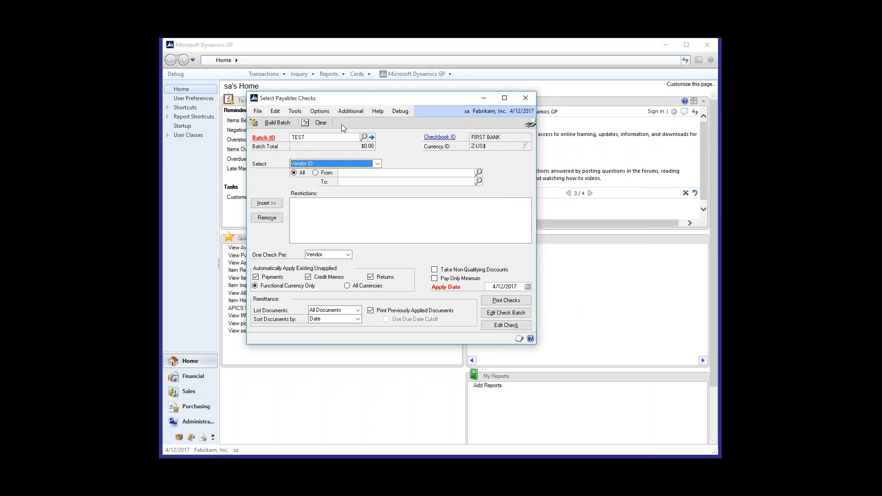
Step: Open Select Checks Filters for the TEST batch and load the saved TEST1 filter
{"action": "left_click_drag", "start_coordinate": [360, 99], "coordinate": [354, 98]}
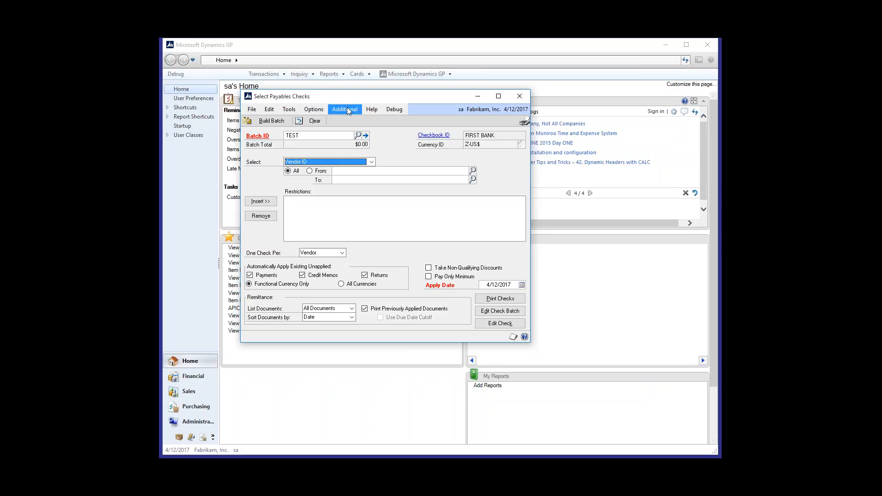
{"action": "left_click", "coordinate": [347, 109]}
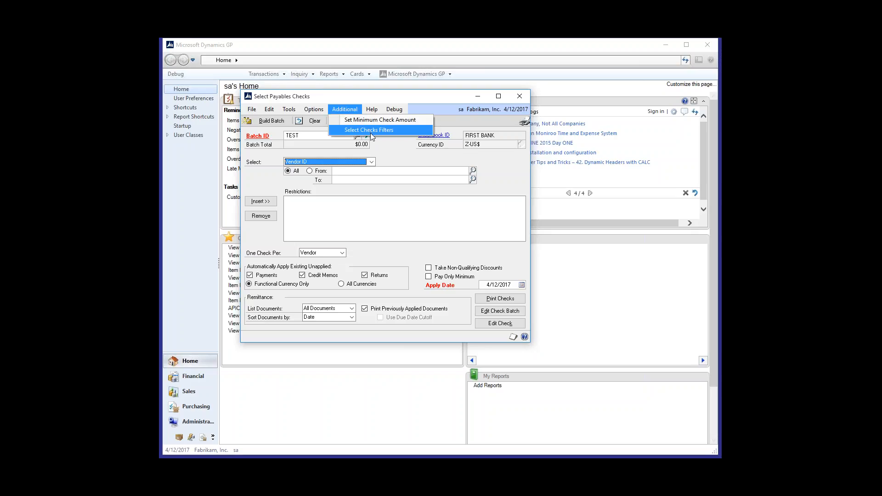
{"action": "left_click", "coordinate": [404, 131]}
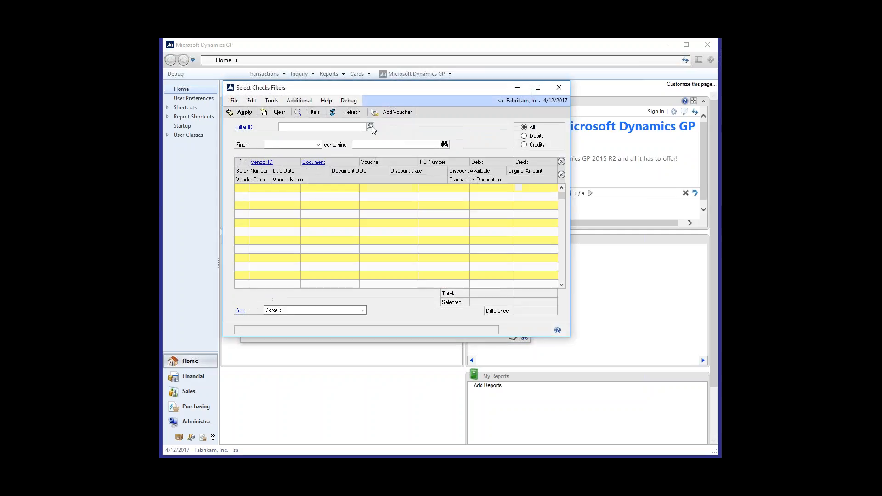
{"action": "left_click", "coordinate": [372, 126]}
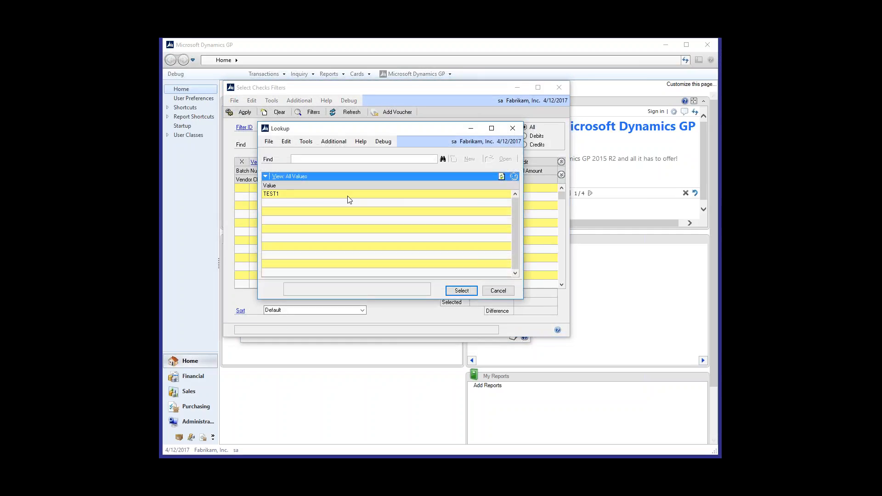
{"action": "double_click", "coordinate": [348, 194]}
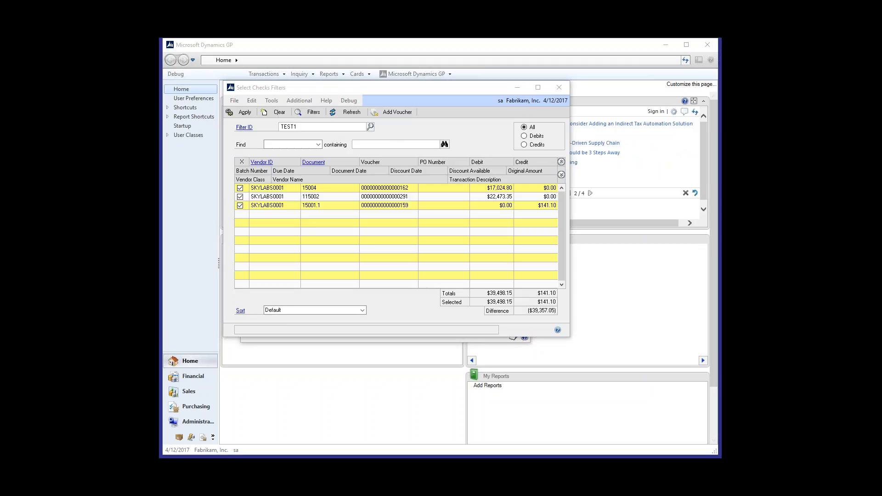
Step: Open the TEST1 filter's definition and select its Vendor Name condition to review the compare value
{"action": "left_click", "coordinate": [246, 128]}
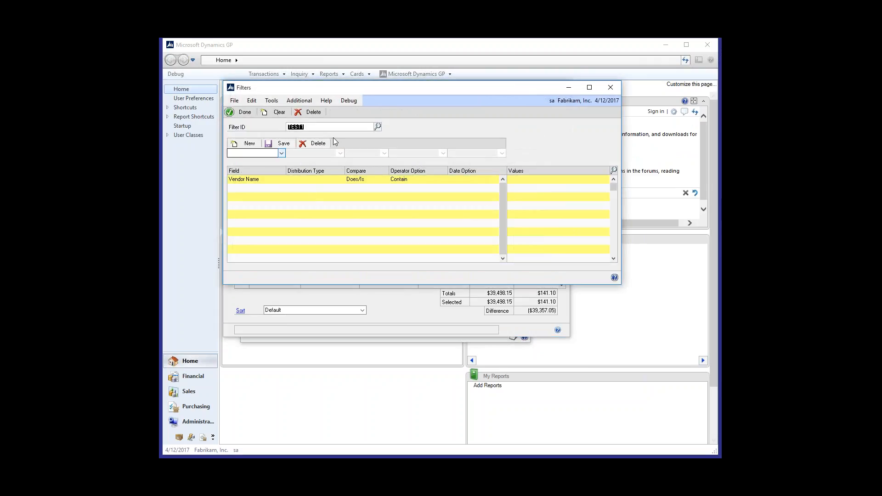
{"action": "left_click", "coordinate": [266, 184]}
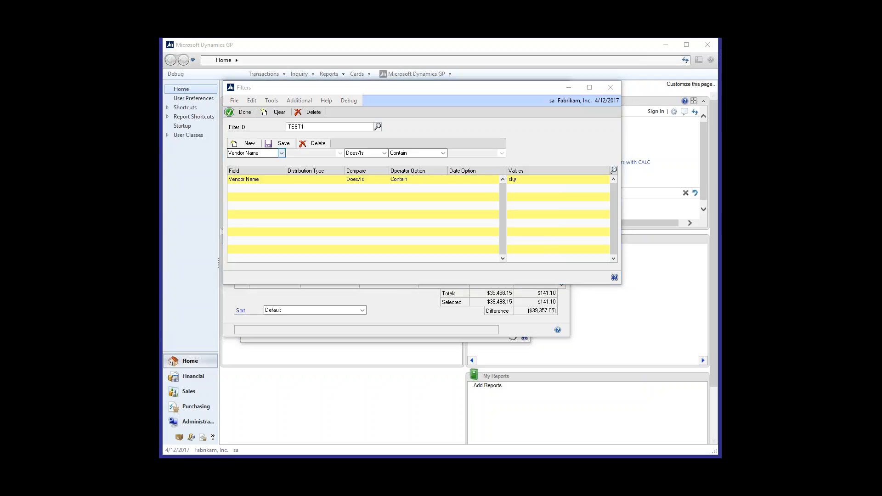
{"action": "left_click", "coordinate": [397, 123]}
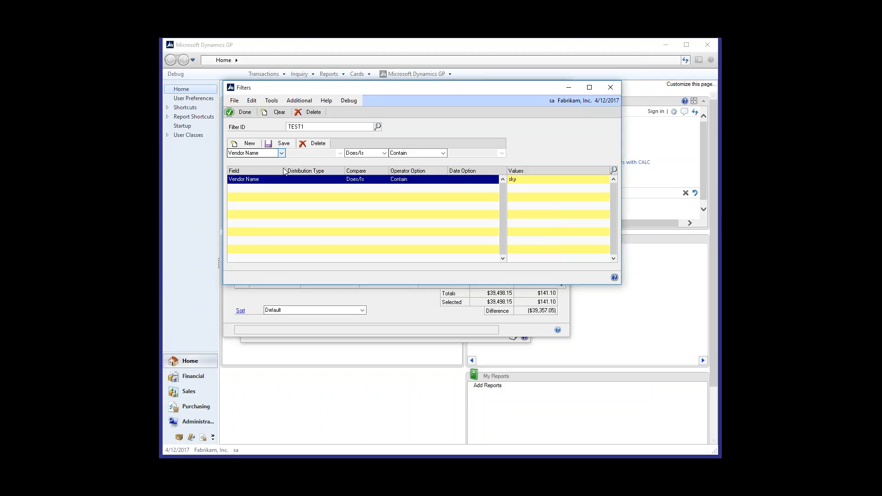
Step: Examine the fields and operators available for the filter condition, leaving the condition as it is, and close the Filters window
{"action": "left_click", "coordinate": [282, 153]}
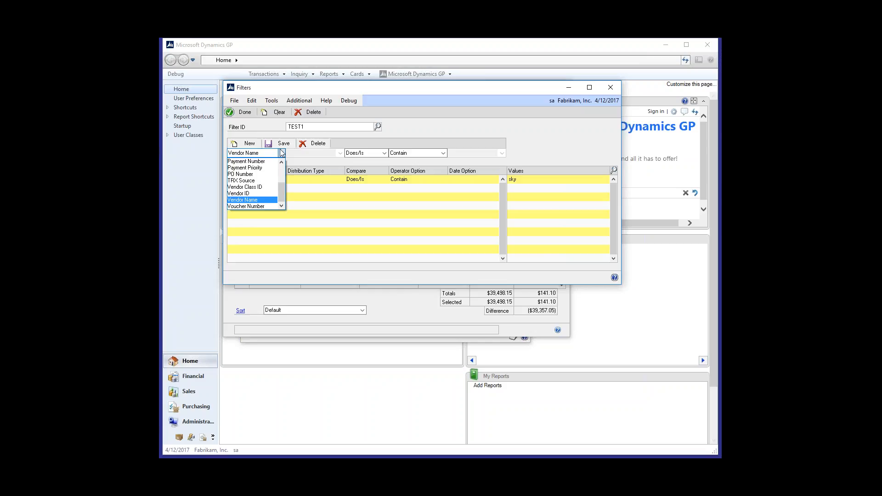
{"action": "left_click_drag", "start_coordinate": [282, 196], "coordinate": [282, 175]}
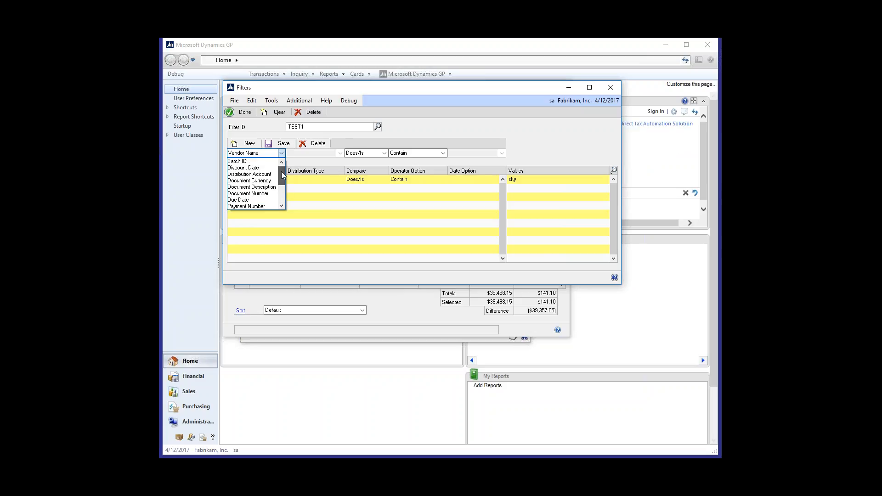
{"action": "scroll", "coordinate": [327, 165], "scroll_direction": "down", "scroll_amount": 2}
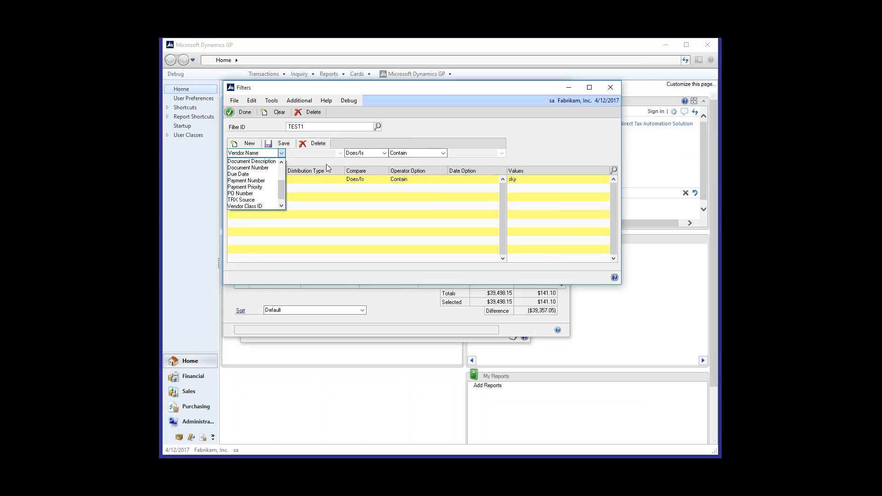
{"action": "left_click", "coordinate": [327, 168]}
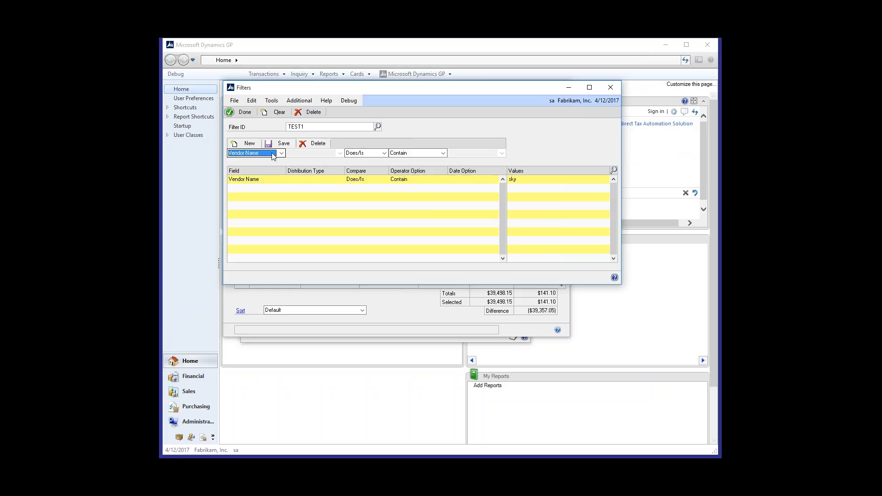
{"action": "left_click", "coordinate": [443, 153]}
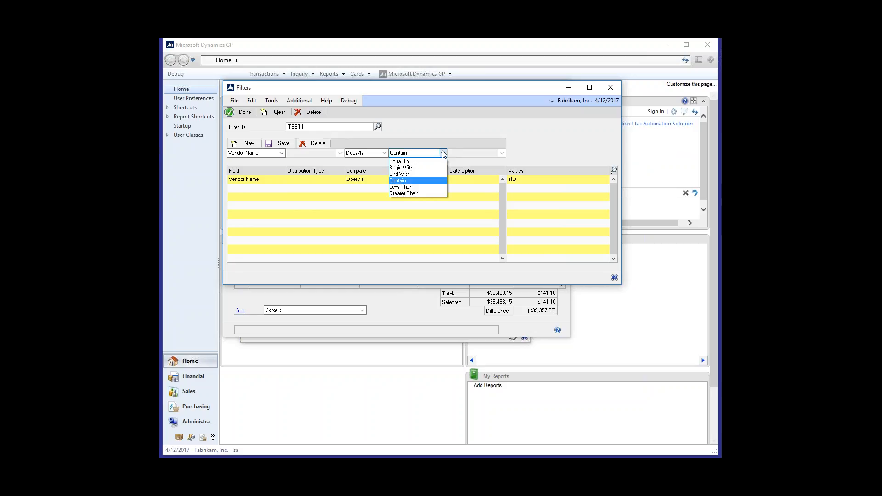
{"action": "left_click", "coordinate": [443, 154]}
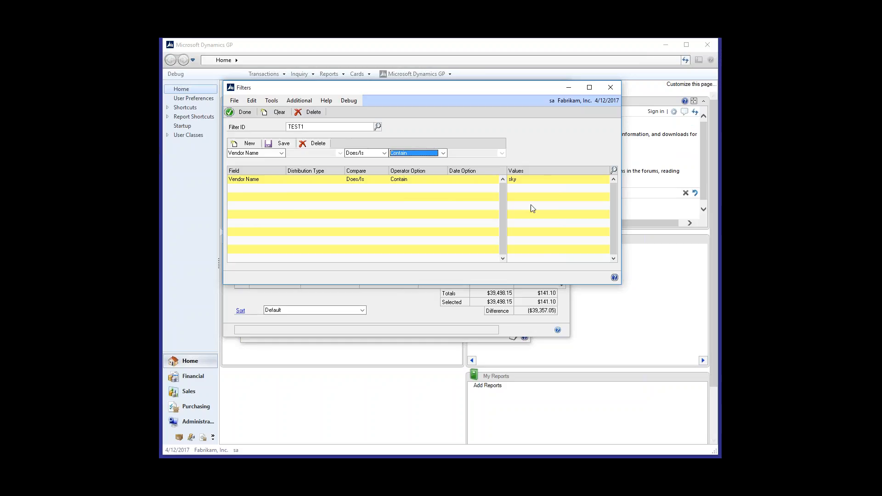
{"action": "left_click", "coordinate": [282, 154]}
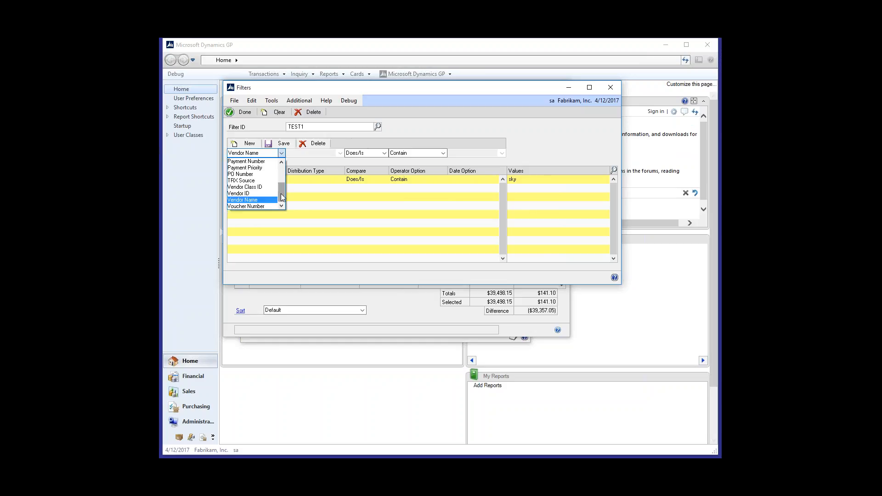
{"action": "left_click_drag", "start_coordinate": [284, 198], "coordinate": [284, 180]}
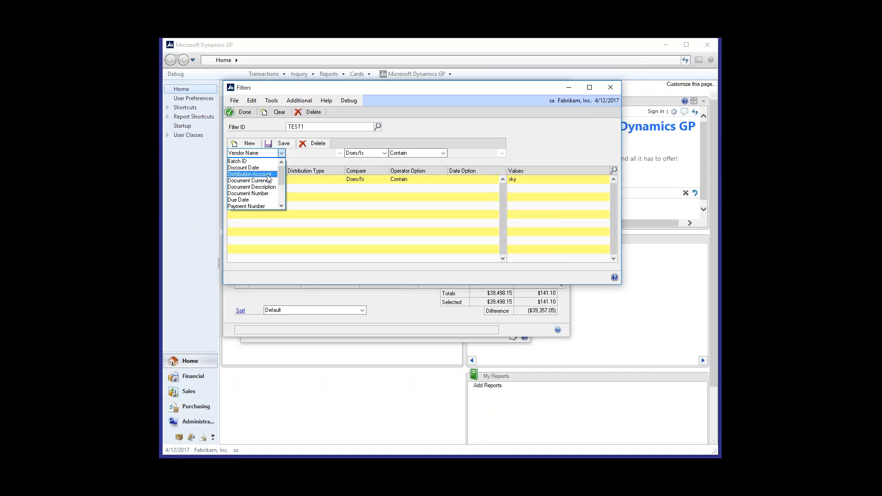
{"action": "left_click", "coordinate": [560, 124]}
{"action": "left_click", "coordinate": [616, 90]}
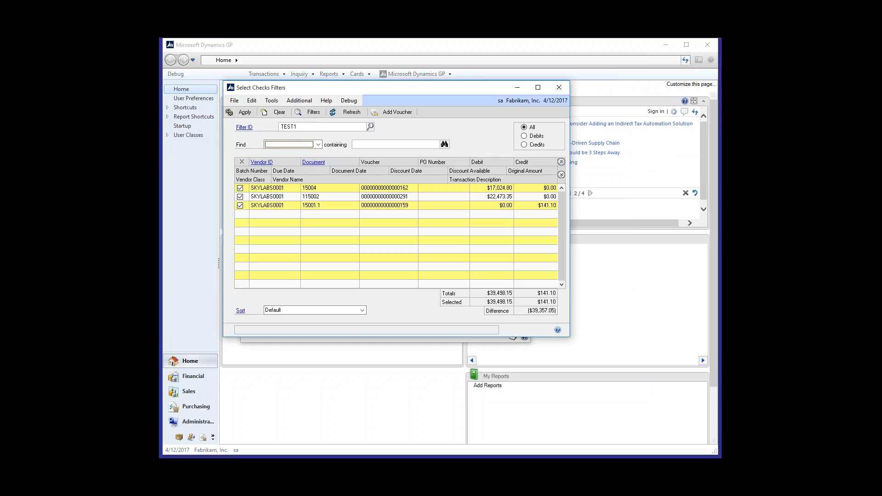
Step: Add the INTERNAT0002 voucher for document 1001 to the filtered payables documents
{"action": "left_click", "coordinate": [562, 189]}
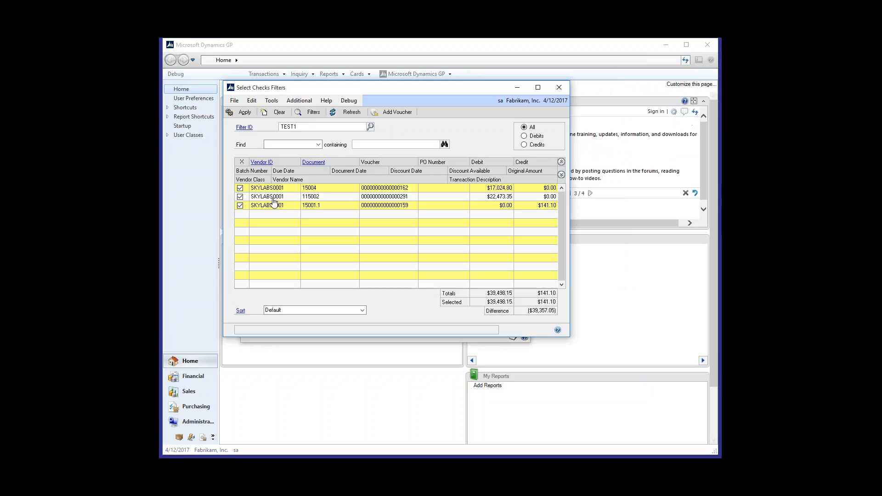
{"action": "left_click", "coordinate": [404, 113]}
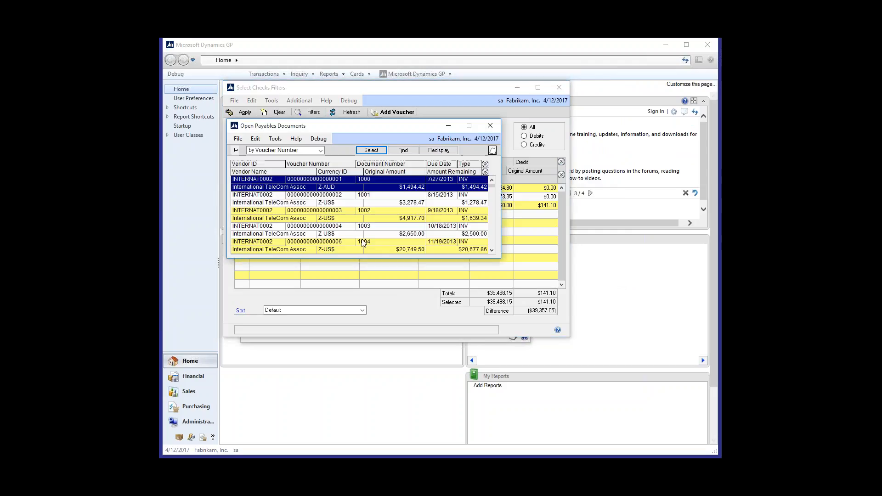
{"action": "double_click", "coordinate": [444, 199]}
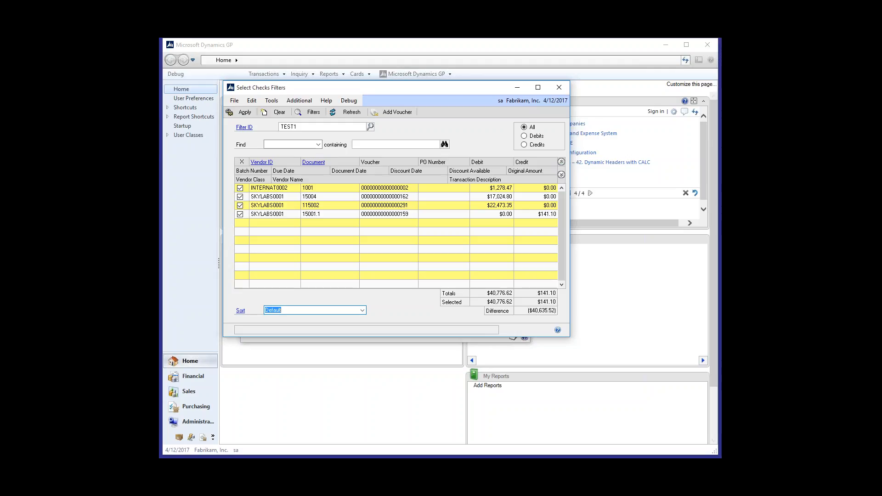
Step: Keep document 15001.1 selected, move the filter window aside and apply the selected documents to the TEST check batch
{"action": "left_click", "coordinate": [239, 214]}
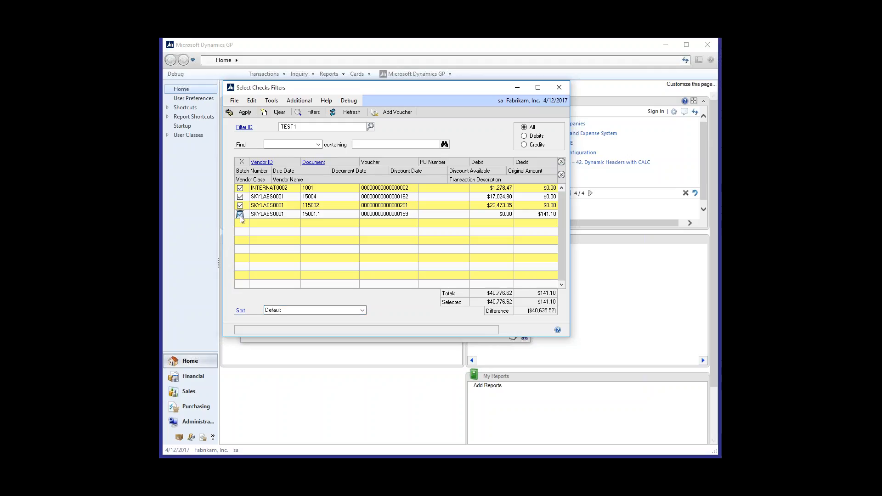
{"action": "left_click", "coordinate": [240, 214]}
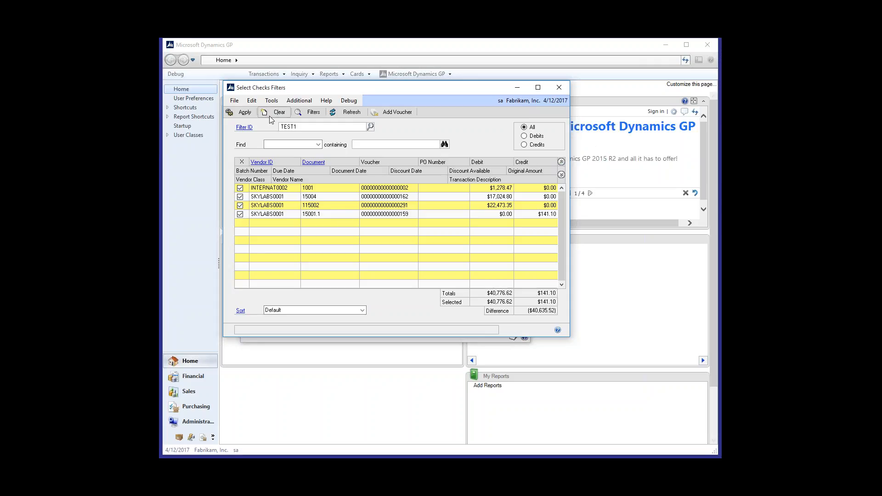
{"action": "left_click_drag", "start_coordinate": [267, 89], "coordinate": [375, 92]}
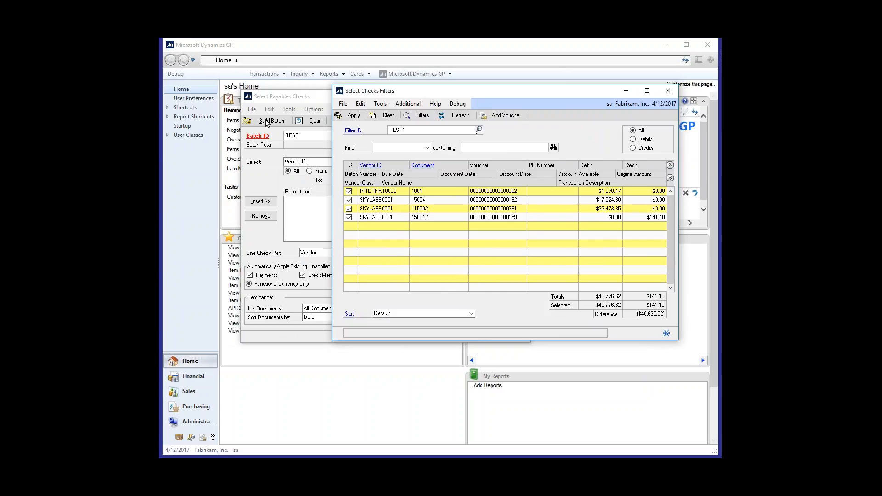
{"action": "left_click", "coordinate": [353, 115]}
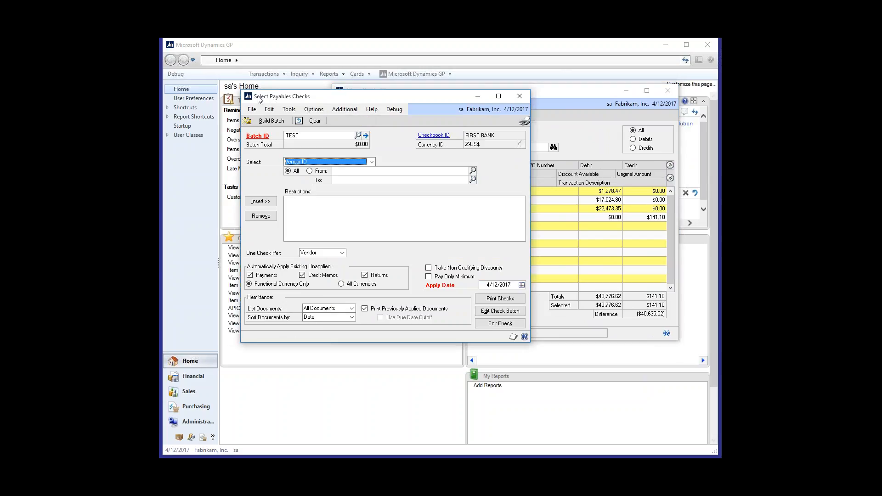
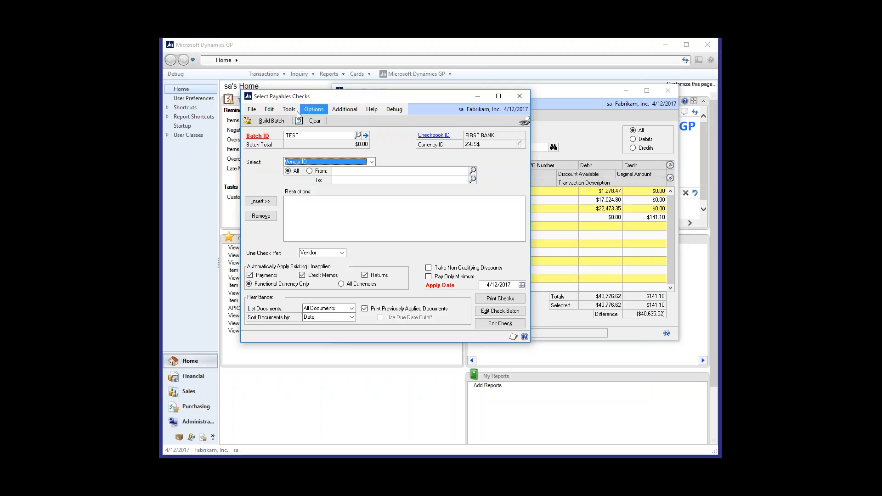
Step: Build the TEST check batch from the selected documents and close the document filter and Select Payables Checks windows
{"action": "left_click", "coordinate": [268, 123]}
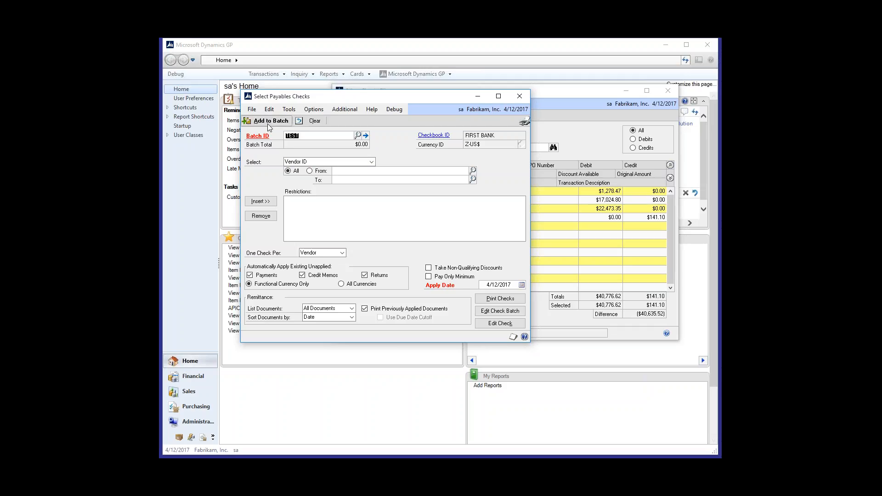
{"action": "left_click", "coordinate": [268, 121]}
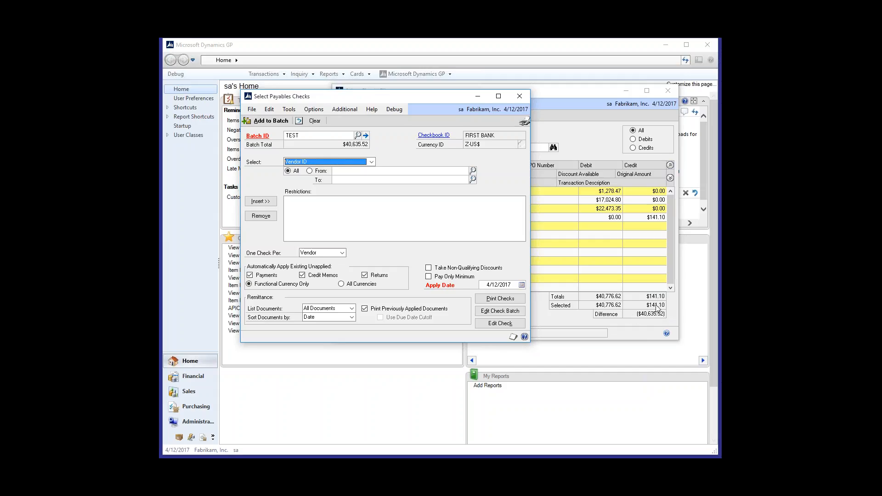
{"action": "left_click", "coordinate": [667, 92]}
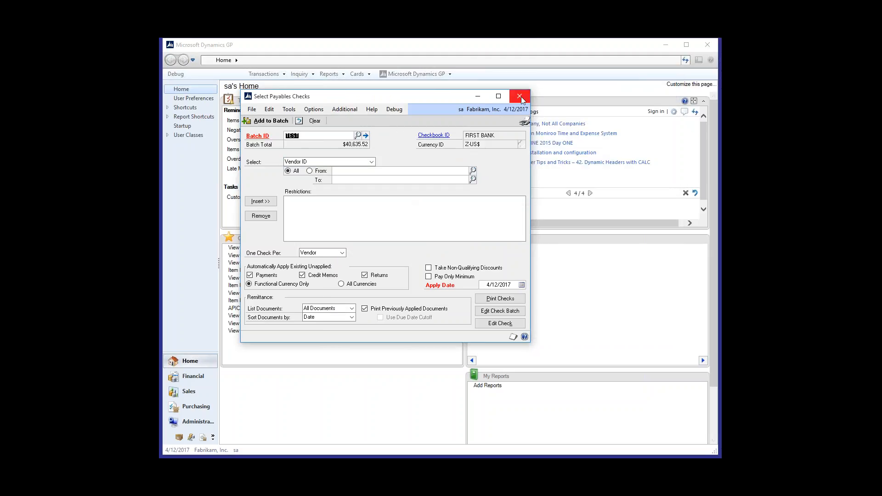
{"action": "left_click", "coordinate": [519, 96]}
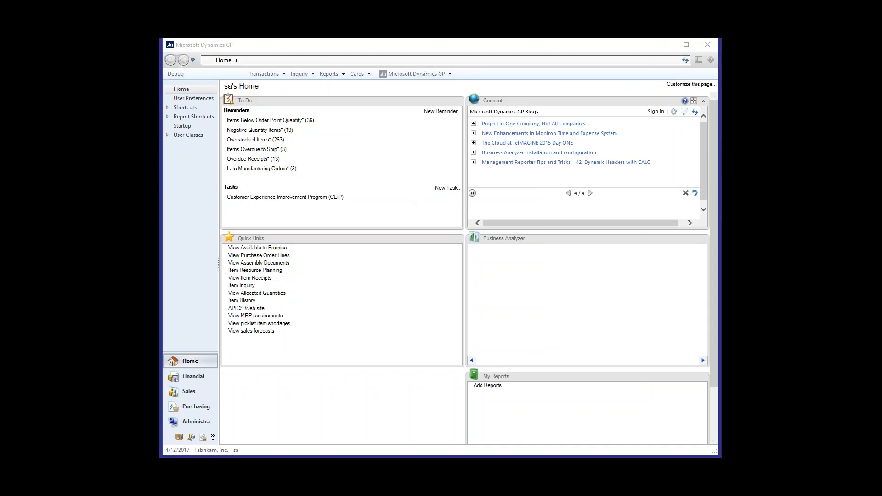
Step: Open SmartList and reposition its window so the object list and menus are in view
{"action": "left_click", "coordinate": [415, 75]}
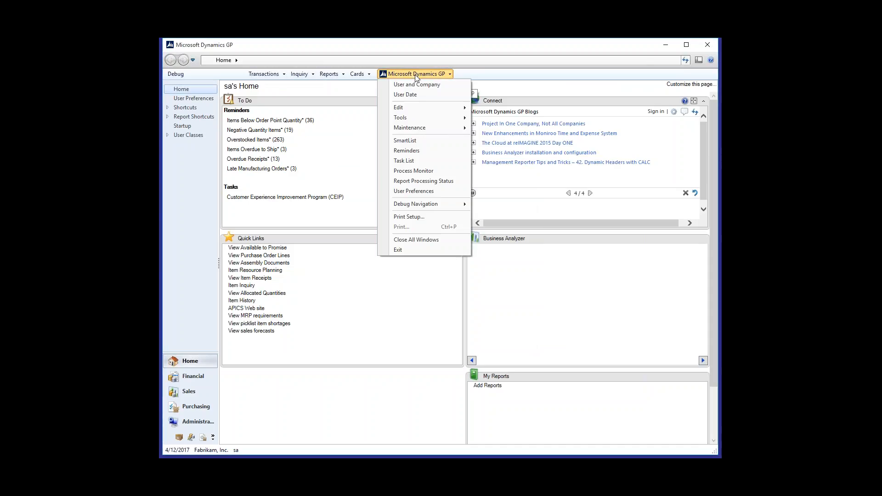
{"action": "left_click", "coordinate": [404, 140]}
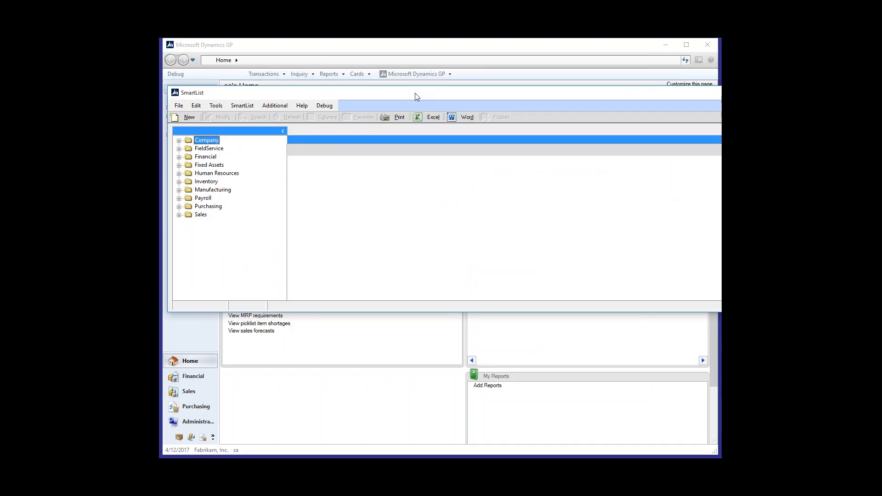
{"action": "left_click_drag", "start_coordinate": [414, 94], "coordinate": [397, 93]}
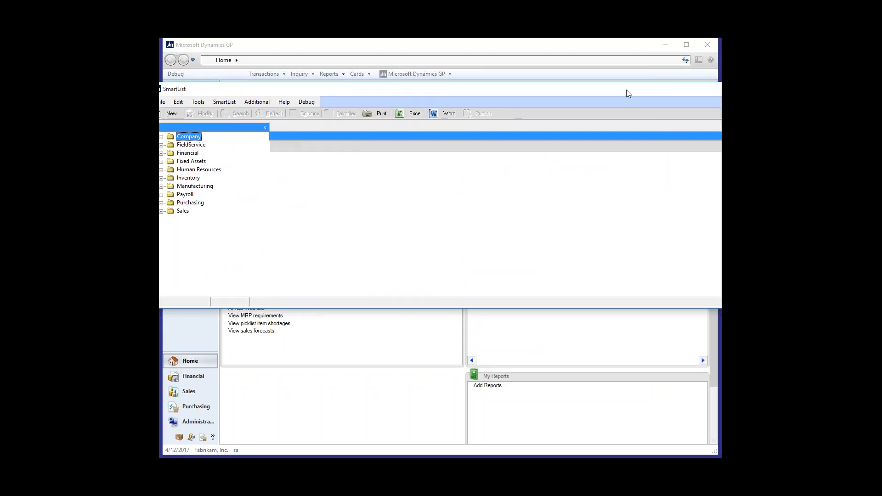
{"action": "left_click_drag", "start_coordinate": [589, 93], "coordinate": [594, 93]}
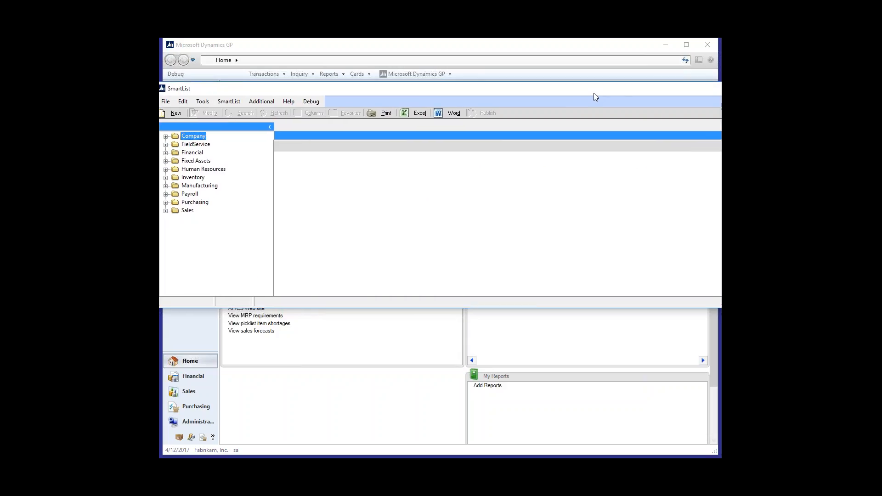
Step: Review the horizontal and vertical values of the Wide entry in the SmartList size definitions and close them
{"action": "left_click", "coordinate": [259, 102]}
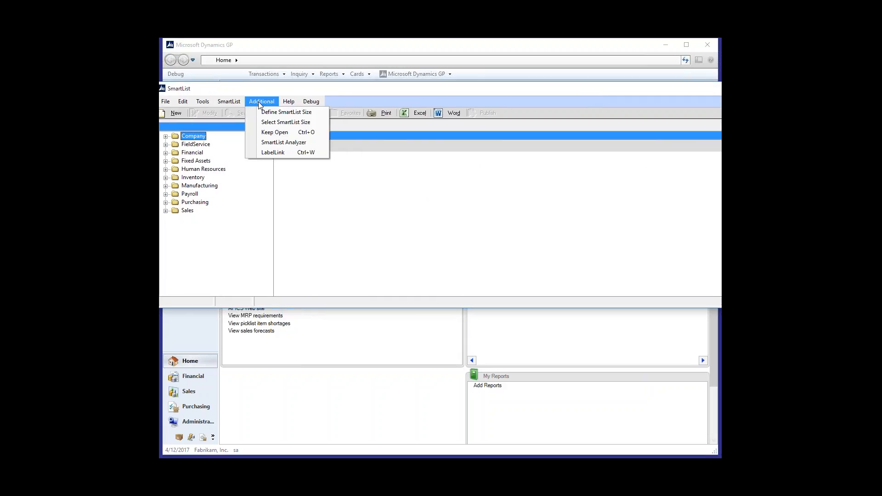
{"action": "left_click", "coordinate": [311, 113]}
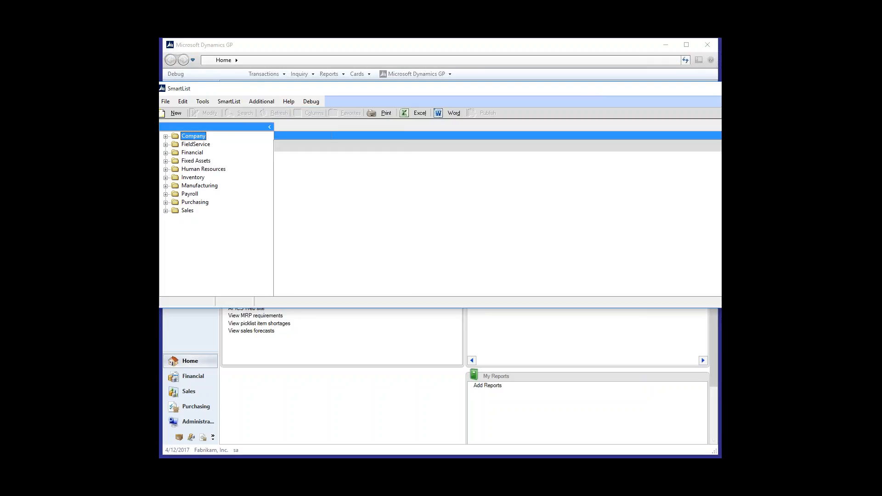
{"action": "left_click", "coordinate": [282, 163]}
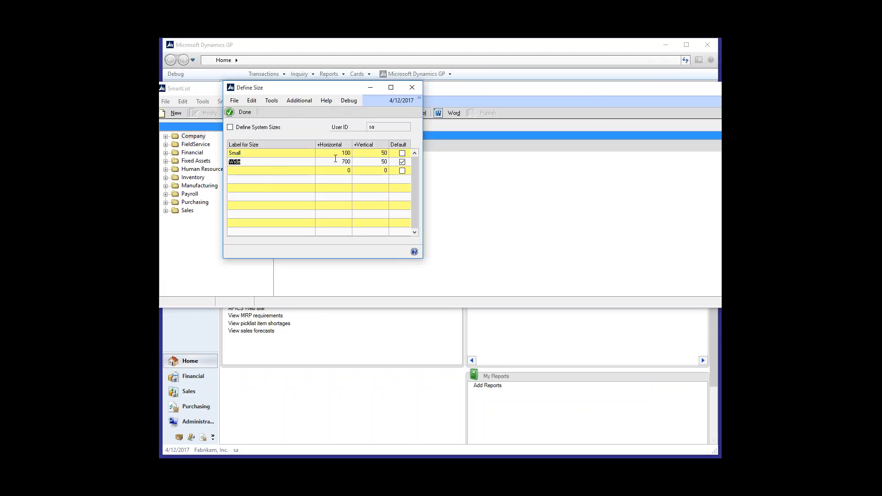
{"action": "key", "text": "Tab"}
{"action": "key", "text": "Tab"}
{"action": "left_click", "coordinate": [243, 112]}
Step: Resize the SmartList window to the Small preset and back to the Wide preset
{"action": "left_click", "coordinate": [266, 100]}
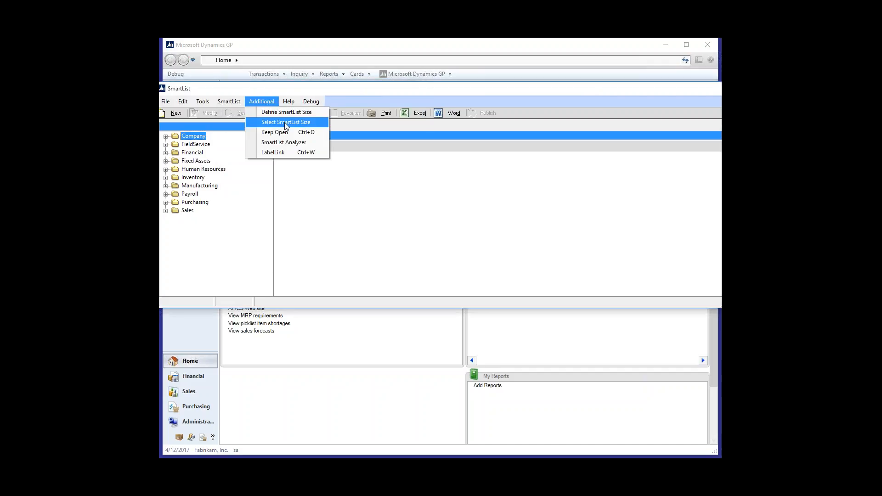
{"action": "left_click", "coordinate": [287, 121]}
{"action": "left_click", "coordinate": [339, 129]}
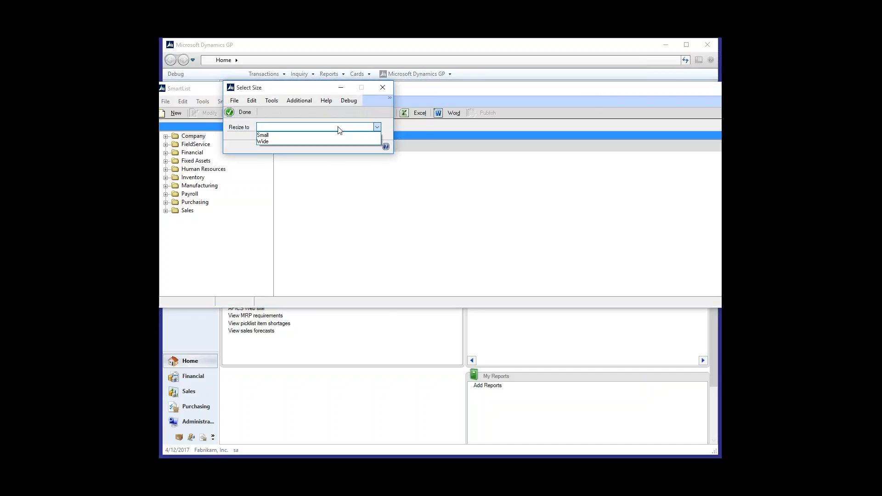
{"action": "left_click", "coordinate": [303, 135]}
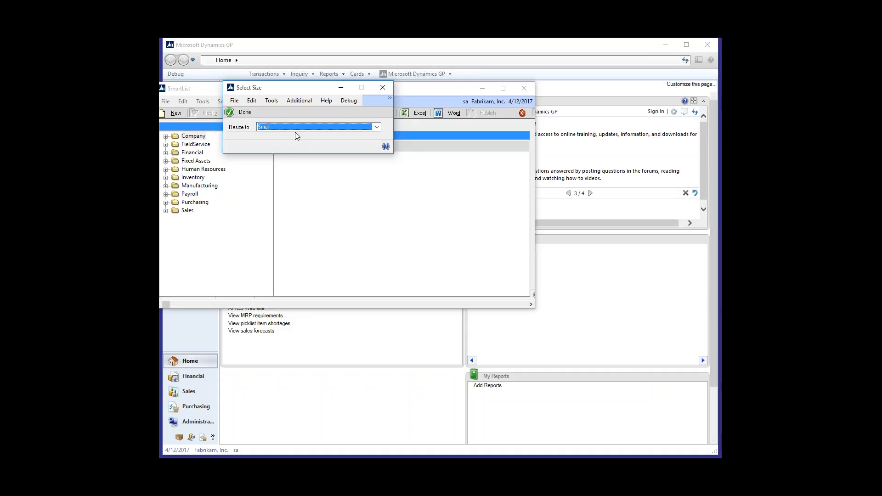
{"action": "left_click", "coordinate": [290, 127]}
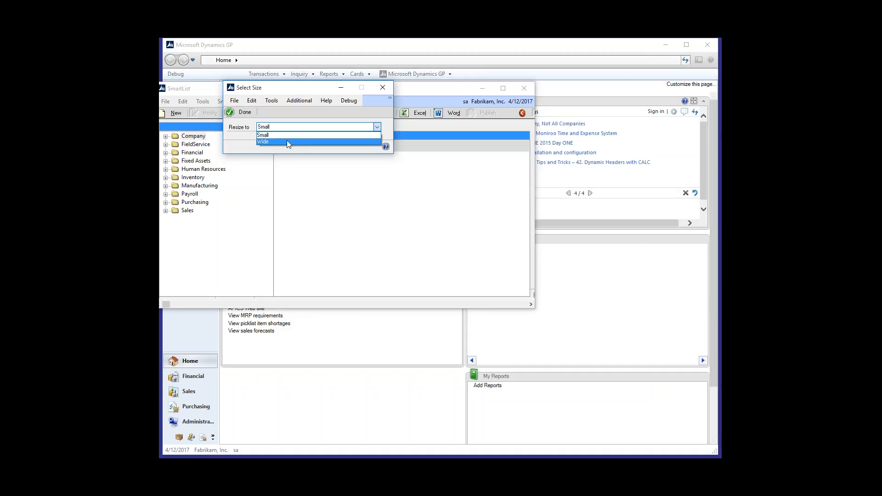
{"action": "left_click", "coordinate": [287, 142]}
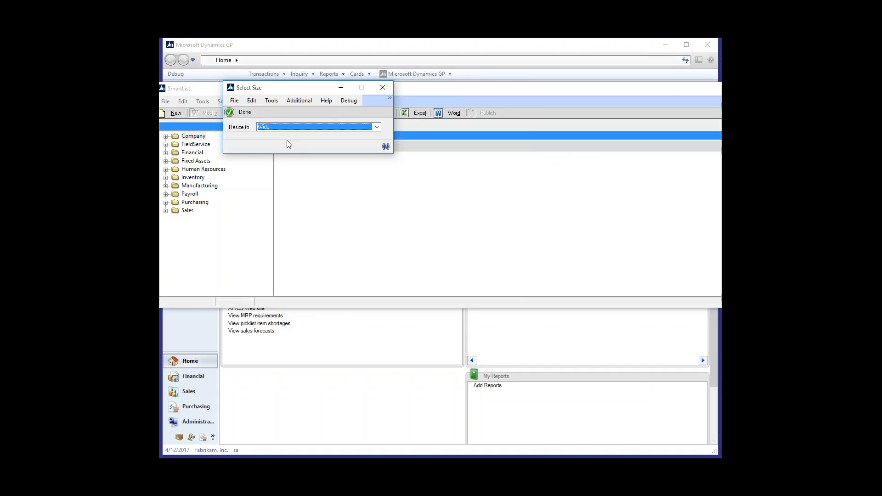
{"action": "left_click", "coordinate": [244, 113]}
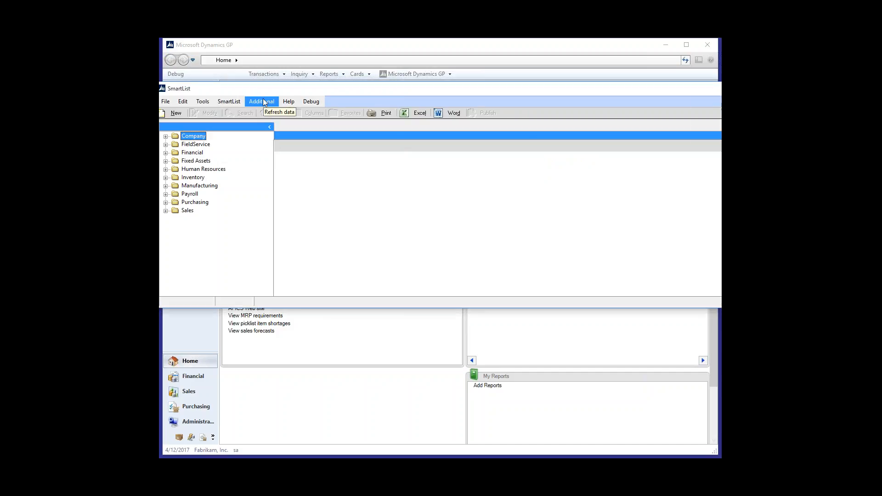
Step: Open the default (*) Customers list from the Sales folder in SmartList
{"action": "left_click", "coordinate": [262, 102]}
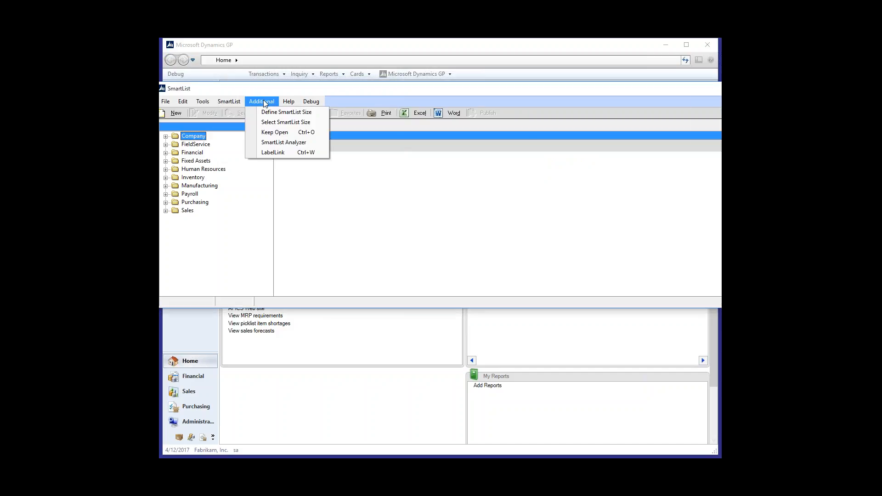
{"action": "left_click", "coordinate": [166, 211]}
{"action": "left_click", "coordinate": [166, 210]}
{"action": "left_click", "coordinate": [175, 219]}
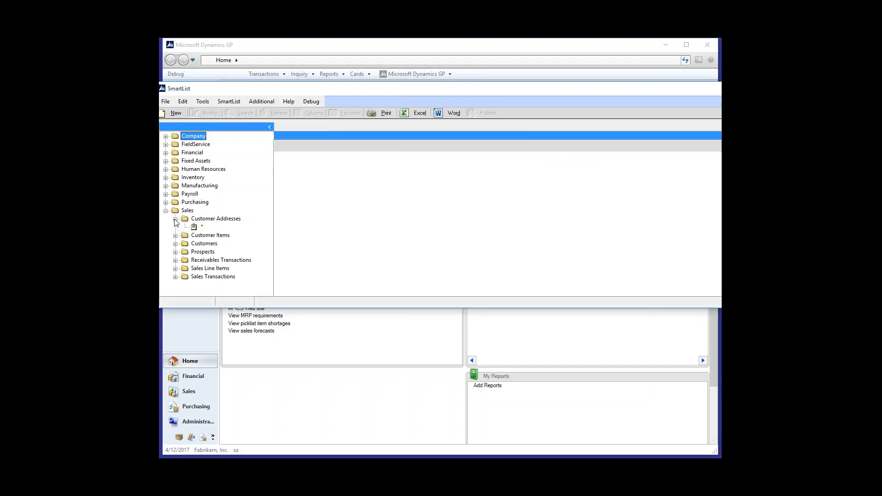
{"action": "left_click", "coordinate": [176, 235]}
{"action": "left_click", "coordinate": [175, 252]}
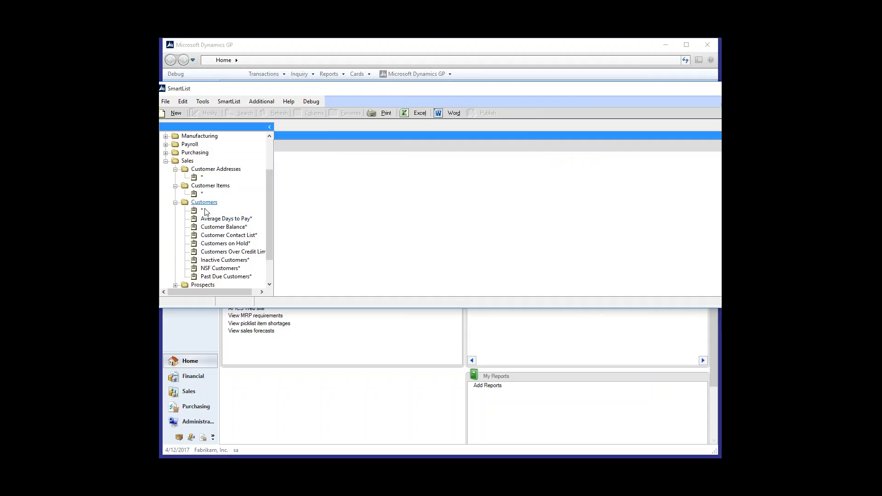
{"action": "left_click", "coordinate": [201, 210]}
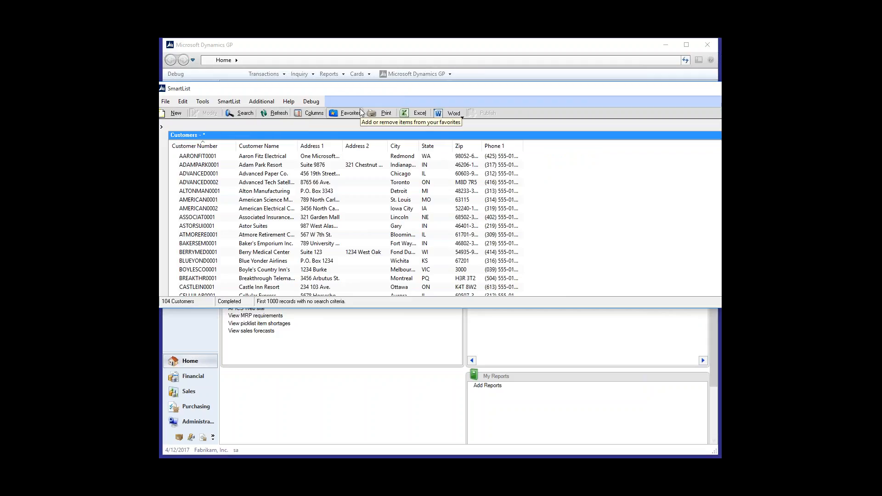
Step: Add the 31 - 60 Days column to the Customers list display
{"action": "left_click", "coordinate": [314, 113]}
{"action": "left_click", "coordinate": [446, 313]}
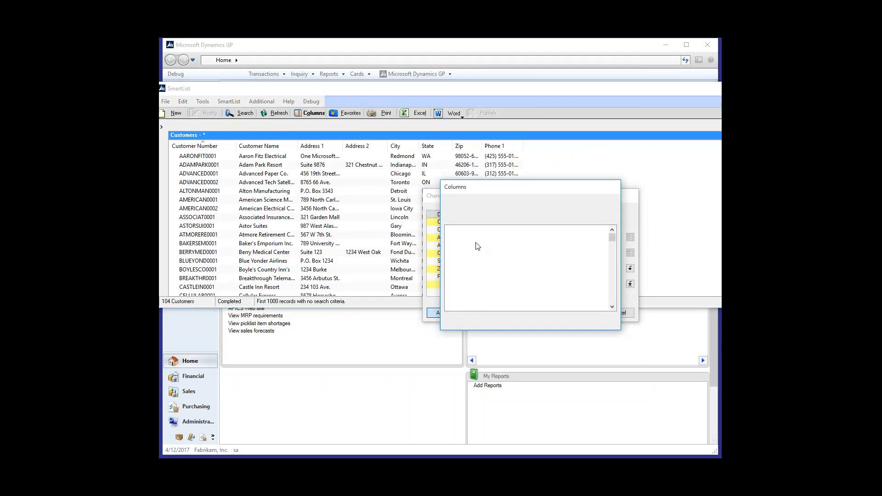
{"action": "double_click", "coordinate": [477, 268]}
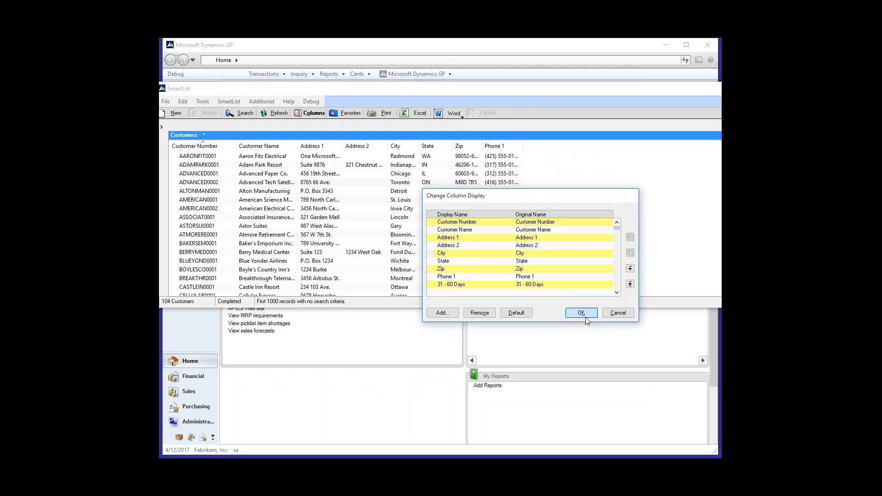
{"action": "left_click", "coordinate": [586, 316]}
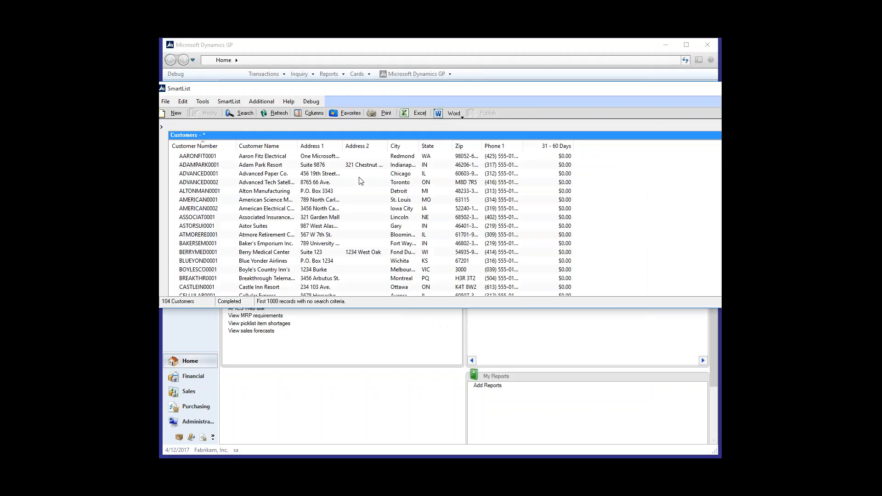
Step: Save the modified Customers list as a favorite named Test, visible to System
{"action": "left_click", "coordinate": [353, 115]}
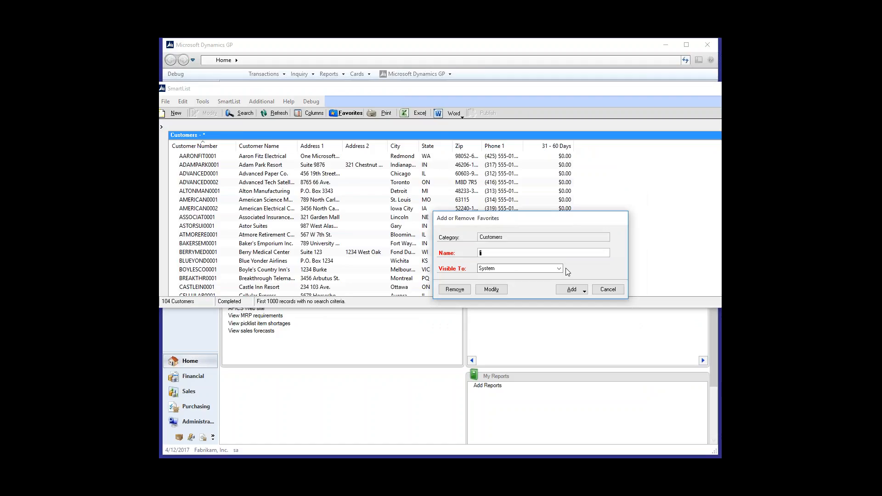
{"action": "type", "text": "Test"}
{"action": "left_click", "coordinate": [569, 291]}
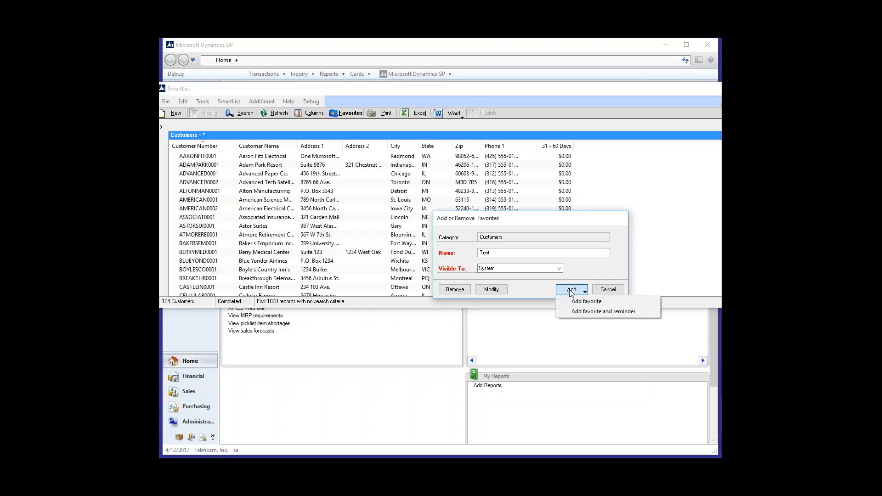
{"action": "left_click", "coordinate": [585, 301]}
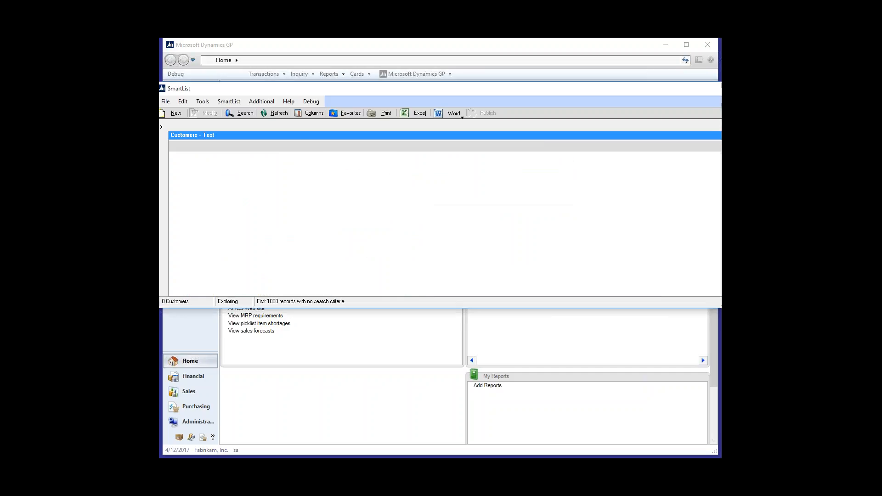
Step: Enable TWK-SYS: SmartList Favorite Lock in the GP PowerPack setup and close the setup window
{"action": "left_click", "coordinate": [266, 102]}
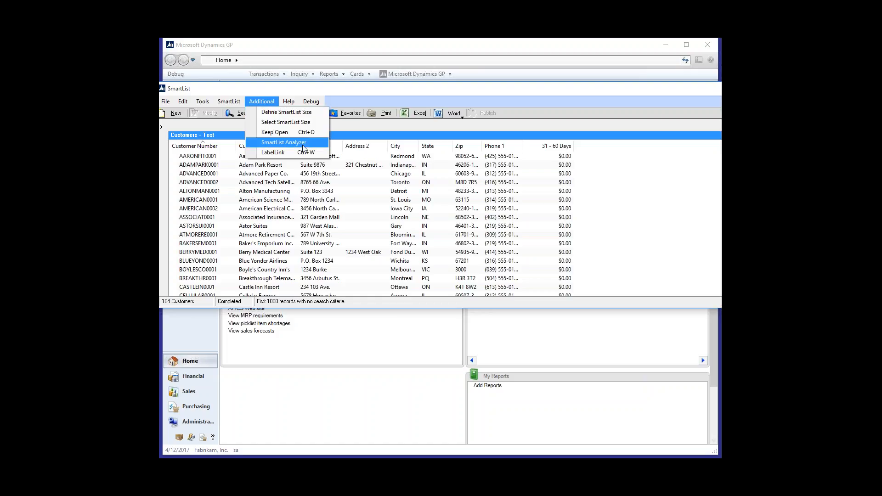
{"action": "left_click", "coordinate": [425, 90]}
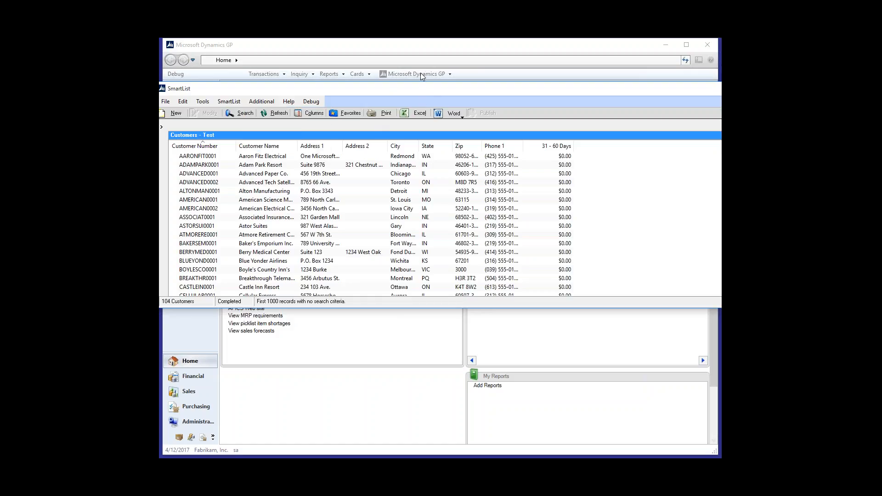
{"action": "left_click", "coordinate": [420, 74]}
{"action": "mouse_move", "coordinate": [431, 117]}
{"action": "mouse_move", "coordinate": [496, 122]}
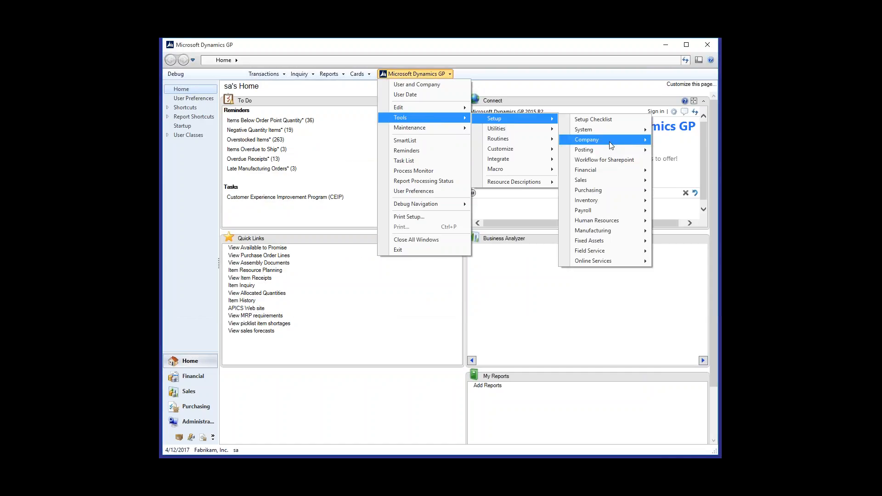
{"action": "mouse_move", "coordinate": [611, 145]}
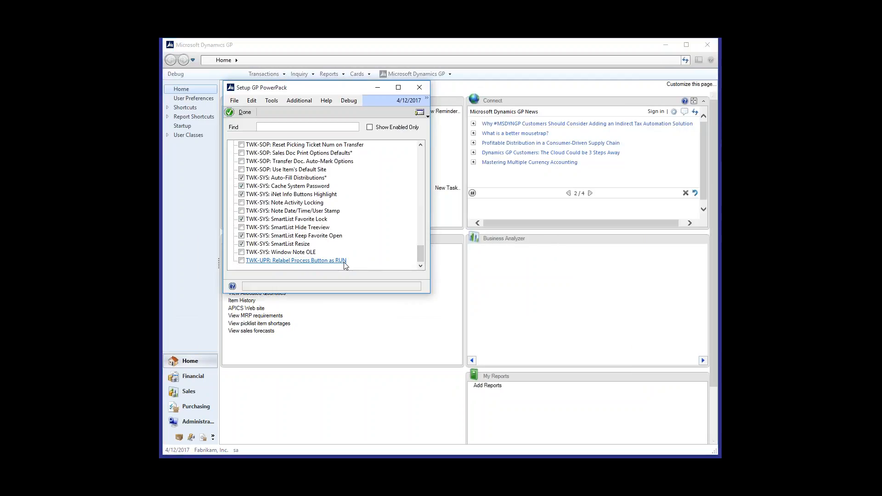
{"action": "left_click", "coordinate": [313, 220]}
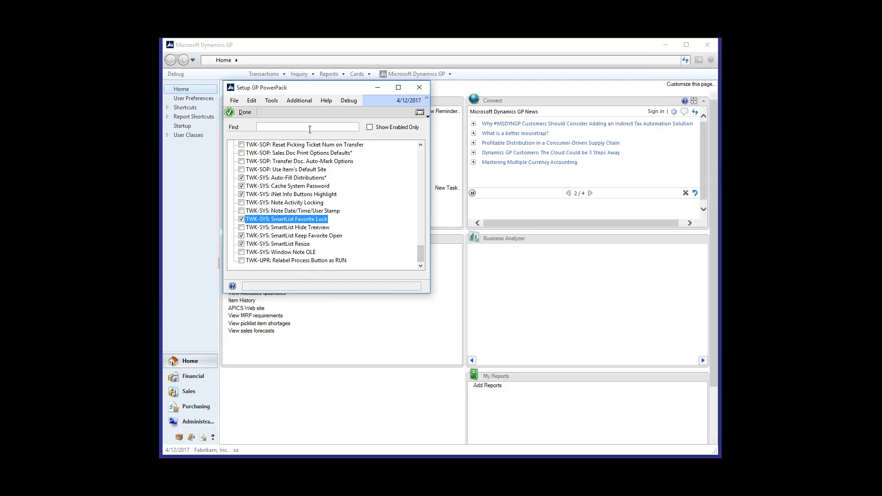
{"action": "left_click", "coordinate": [242, 113]}
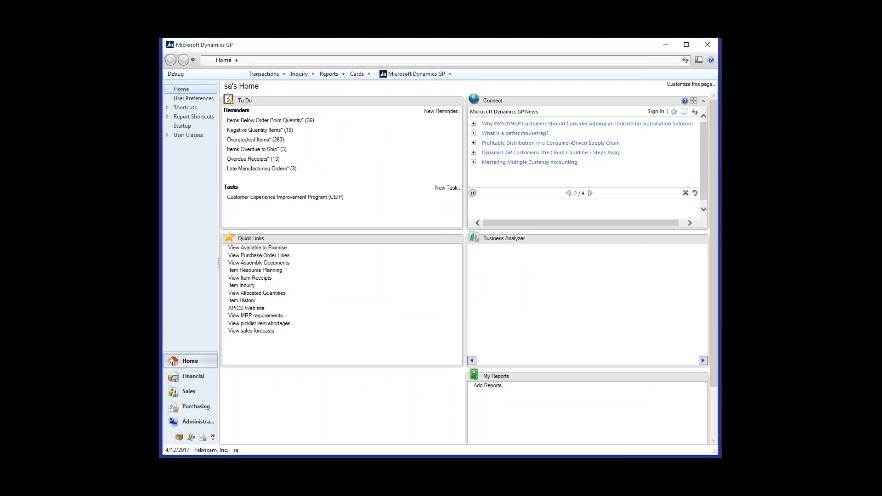
Step: Lock the Test Customers favorite in SmartList, protecting it with the lock password, and save the lock
{"action": "key", "text": "alt+Tab"}
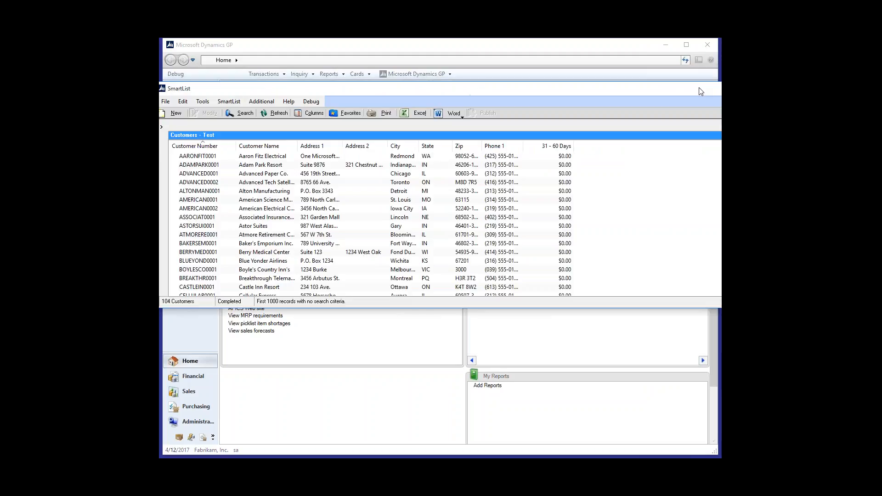
{"action": "left_click", "coordinate": [351, 113]}
{"action": "left_click", "coordinate": [585, 291]}
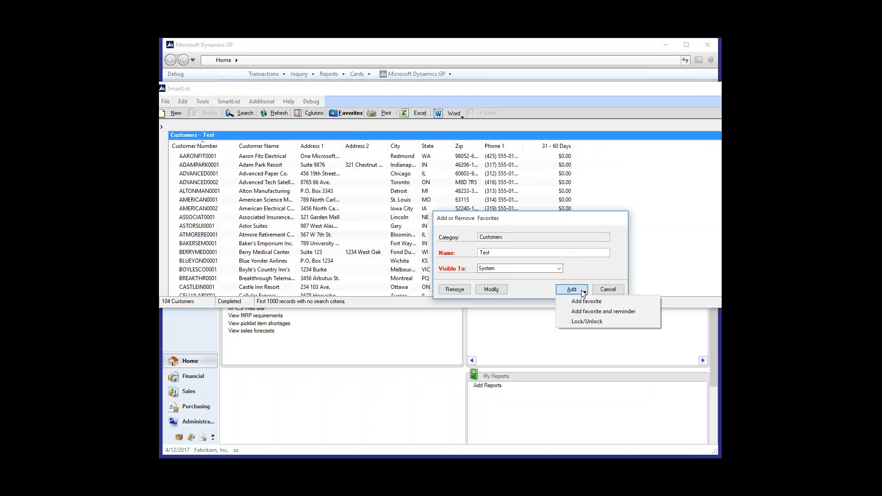
{"action": "left_click", "coordinate": [610, 323]}
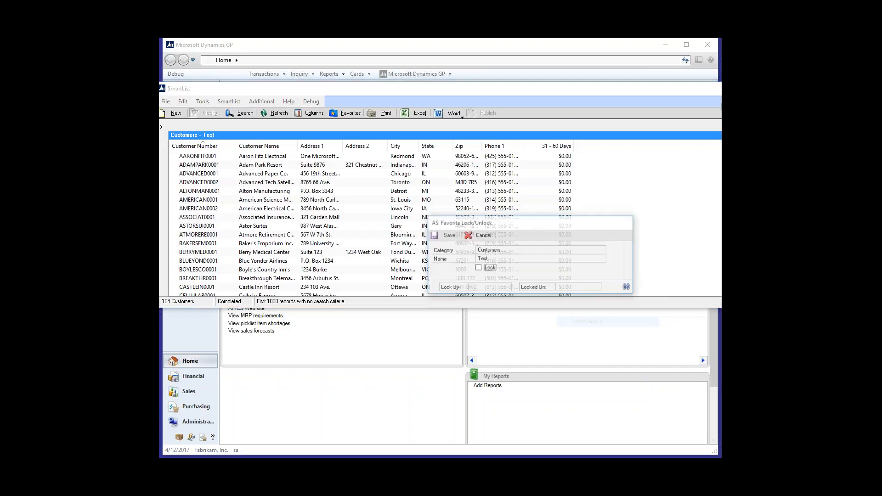
{"action": "left_click", "coordinate": [490, 269]}
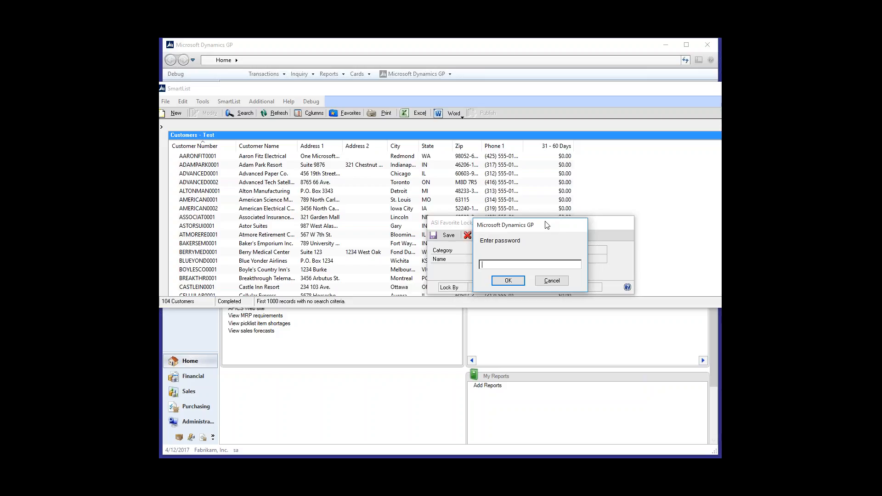
{"action": "type", "text": "1234"}
{"action": "left_click", "coordinate": [510, 283]}
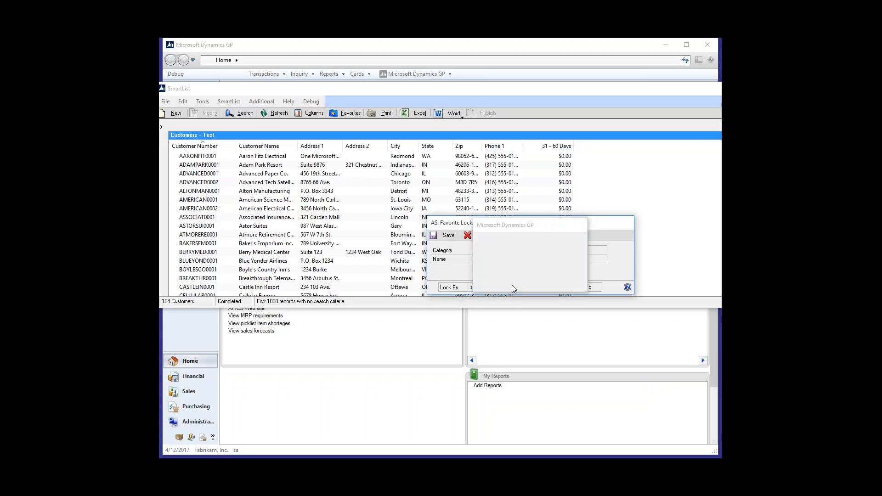
{"action": "left_click", "coordinate": [448, 236]}
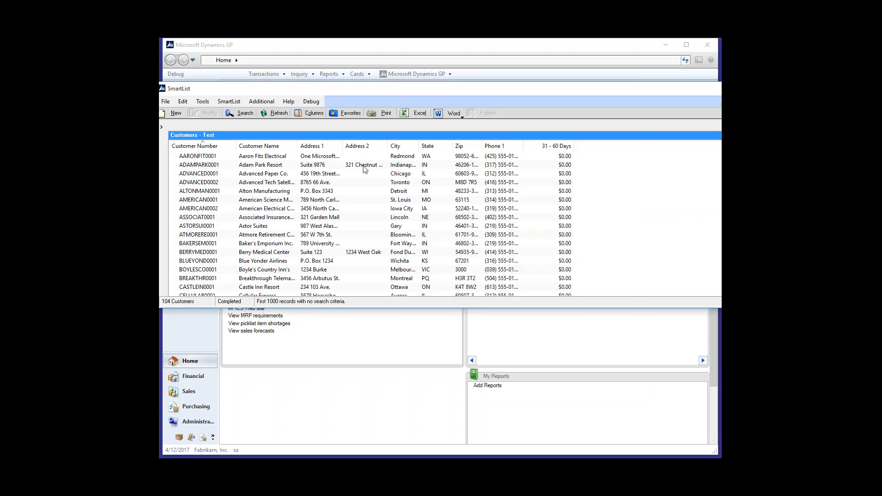
Step: Keep the Customers - Test list open in its own window and move that window clear of SmartList
{"action": "left_click", "coordinate": [363, 166]}
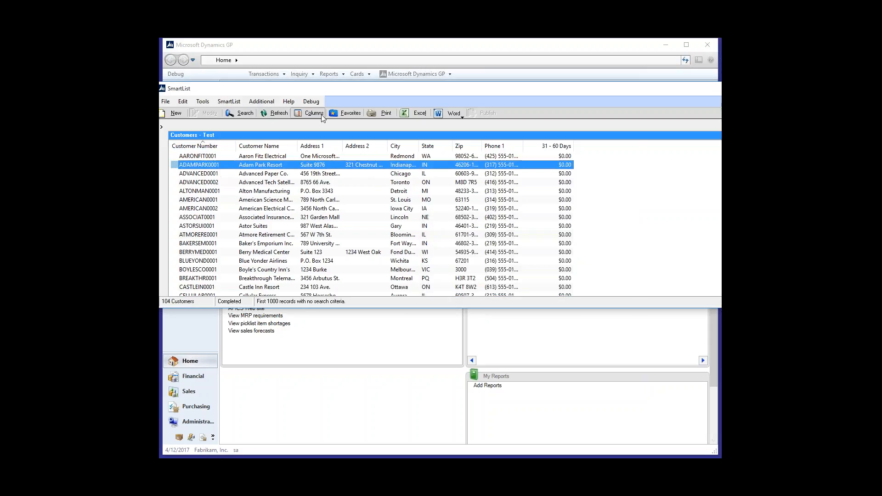
{"action": "left_click", "coordinate": [261, 102]}
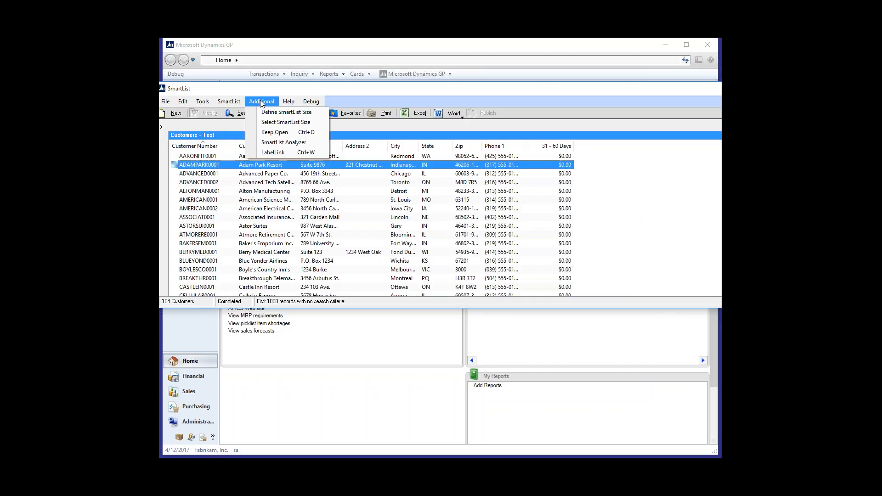
{"action": "left_click", "coordinate": [313, 132]}
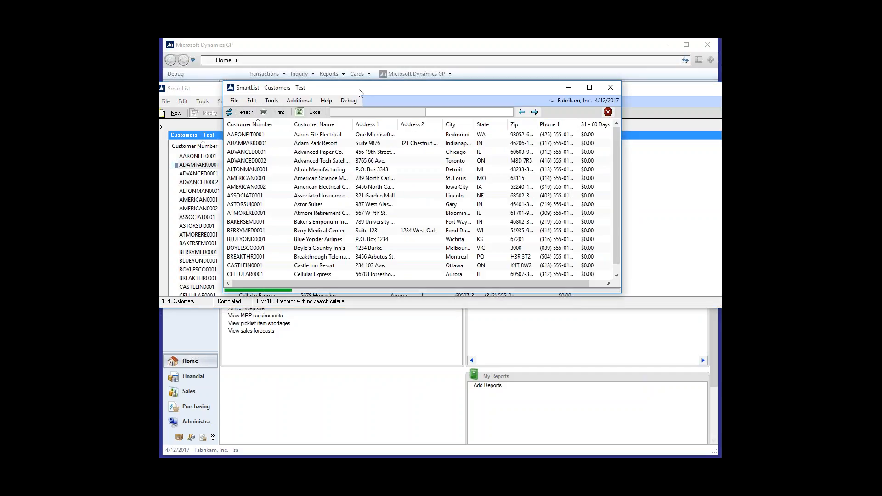
{"action": "left_click_drag", "start_coordinate": [359, 90], "coordinate": [518, 43]}
Step: Display the Open Invoices* list from Sales Transactions, keep it open in a separate window and move that window aside
{"action": "left_click", "coordinate": [303, 90]}
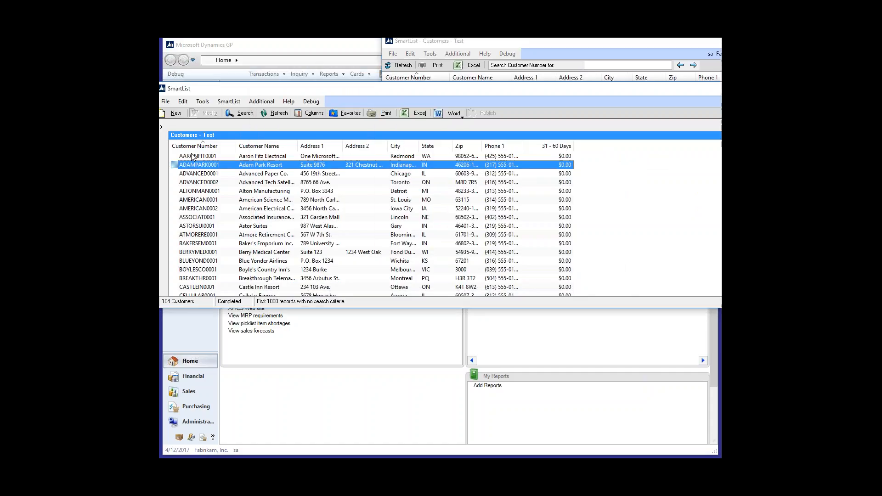
{"action": "left_click", "coordinate": [162, 128]}
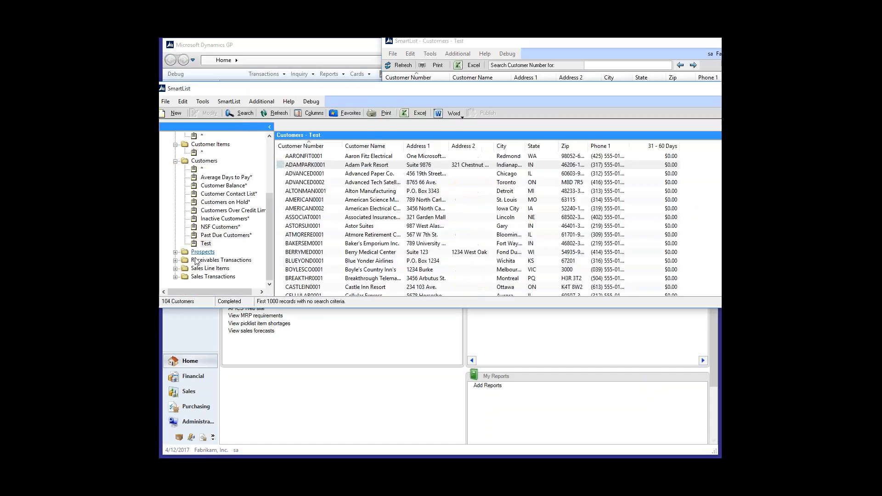
{"action": "left_click", "coordinate": [175, 277]}
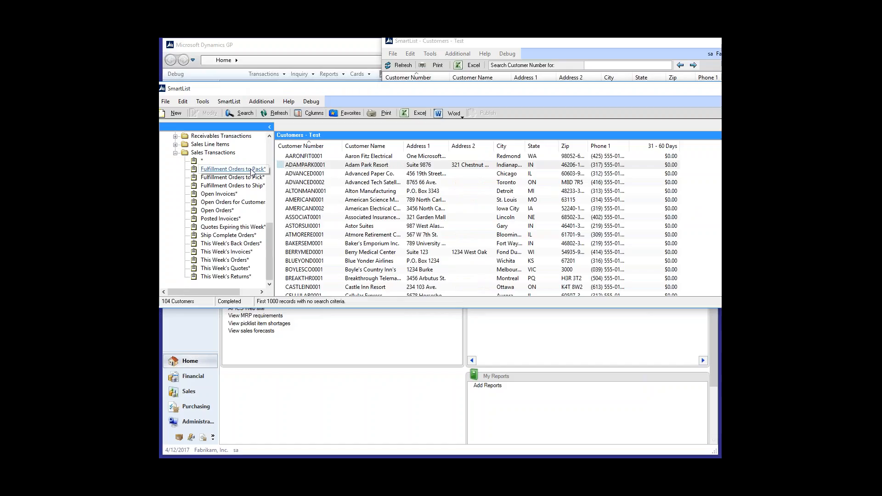
{"action": "left_click", "coordinate": [218, 193]}
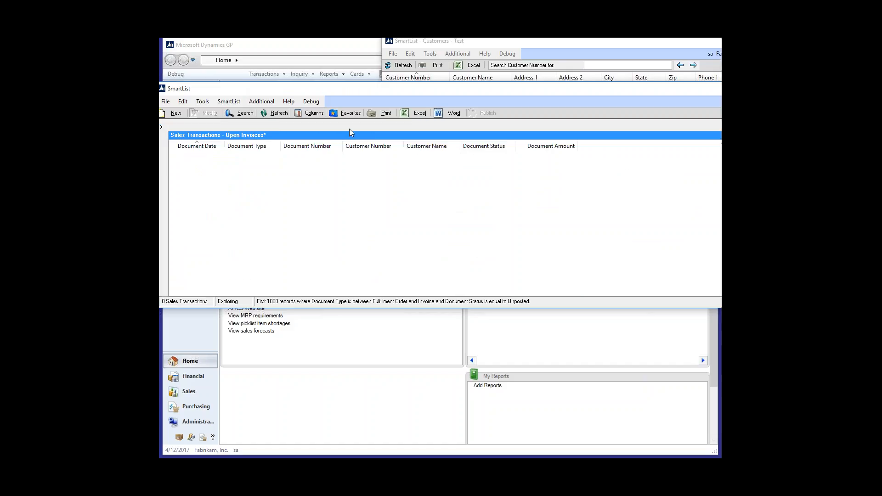
{"action": "left_click", "coordinate": [266, 102]}
{"action": "left_click", "coordinate": [275, 132]}
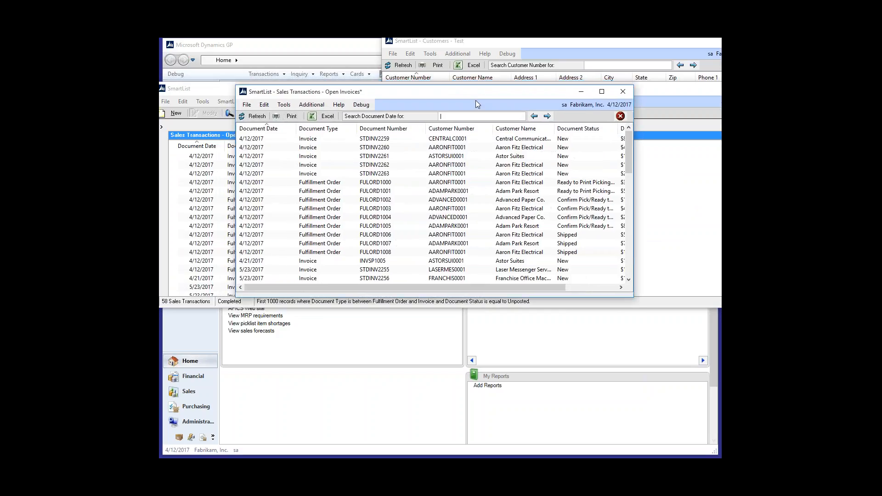
{"action": "left_click_drag", "start_coordinate": [475, 95], "coordinate": [664, 132]}
Step: Display the Back Ordered Line Items* list from Sales Line Items and keep it open in a separate window
{"action": "left_click", "coordinate": [162, 127]}
{"action": "left_click", "coordinate": [160, 127]}
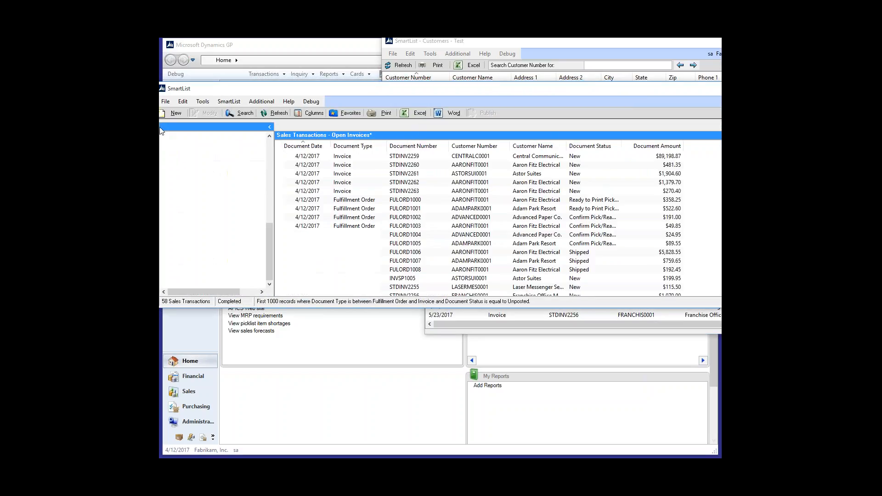
{"action": "left_click", "coordinate": [175, 144]}
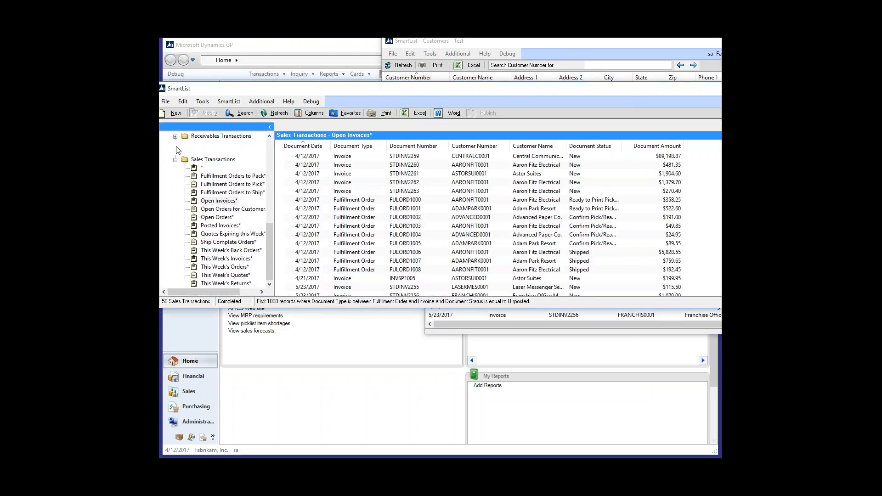
{"action": "left_click", "coordinate": [218, 160]}
{"action": "left_click", "coordinate": [269, 127]}
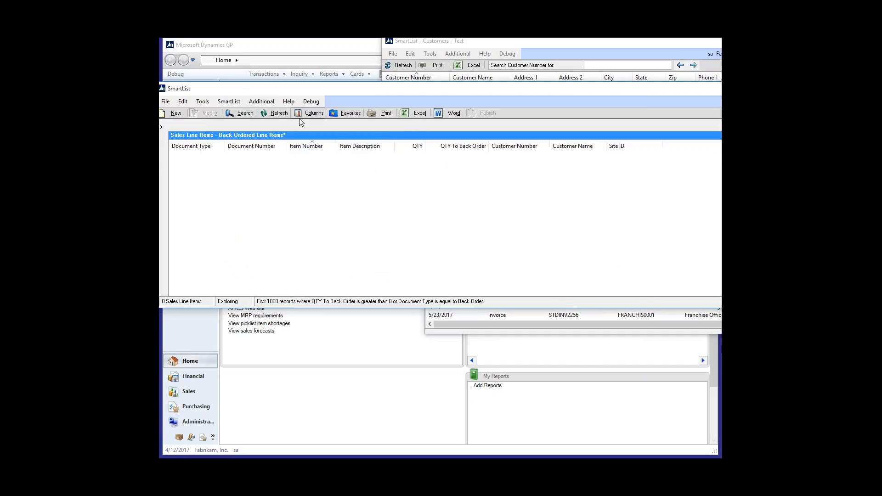
{"action": "left_click", "coordinate": [270, 102]}
{"action": "left_click", "coordinate": [272, 132]}
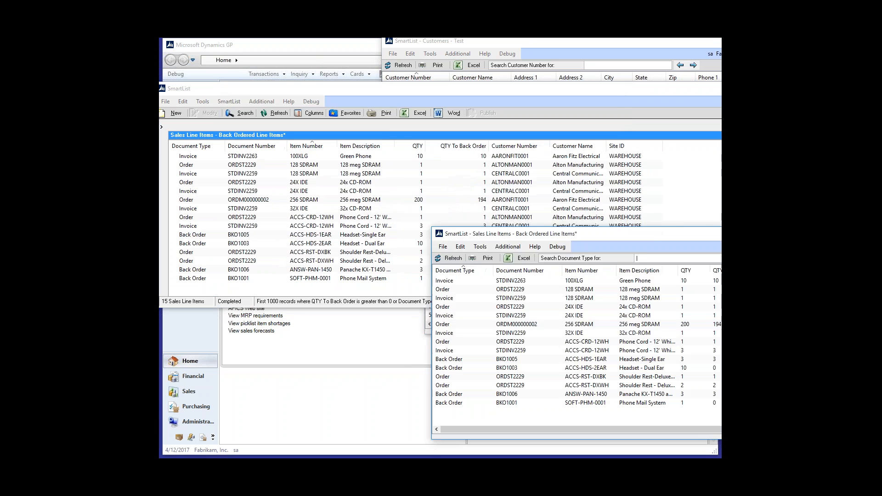
Step: Arrange the Customers, Open Invoices and Back Ordered Line Items windows in a diagonal cascade for side-by-side viewing
{"action": "left_click", "coordinate": [624, 43]}
{"action": "left_click_drag", "start_coordinate": [625, 43], "coordinate": [411, 49]}
{"action": "left_click_drag", "start_coordinate": [632, 142], "coordinate": [530, 117]}
{"action": "left_click_drag", "start_coordinate": [735, 233], "coordinate": [735, 222]}
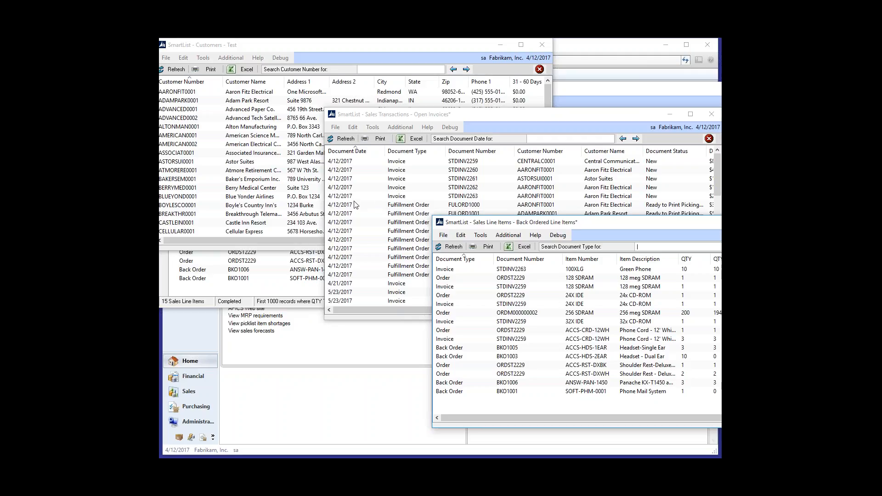
{"action": "left_click_drag", "start_coordinate": [319, 45], "coordinate": [325, 47]}
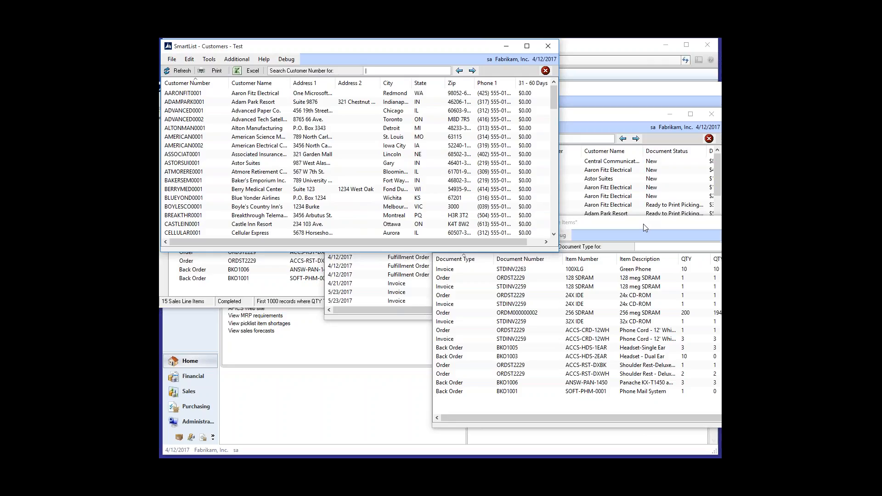
{"action": "left_click_drag", "start_coordinate": [643, 225], "coordinate": [635, 228]}
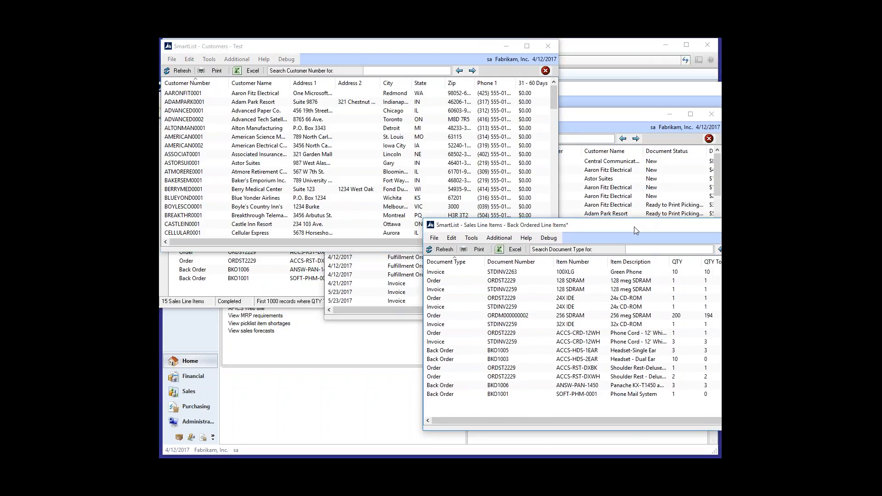